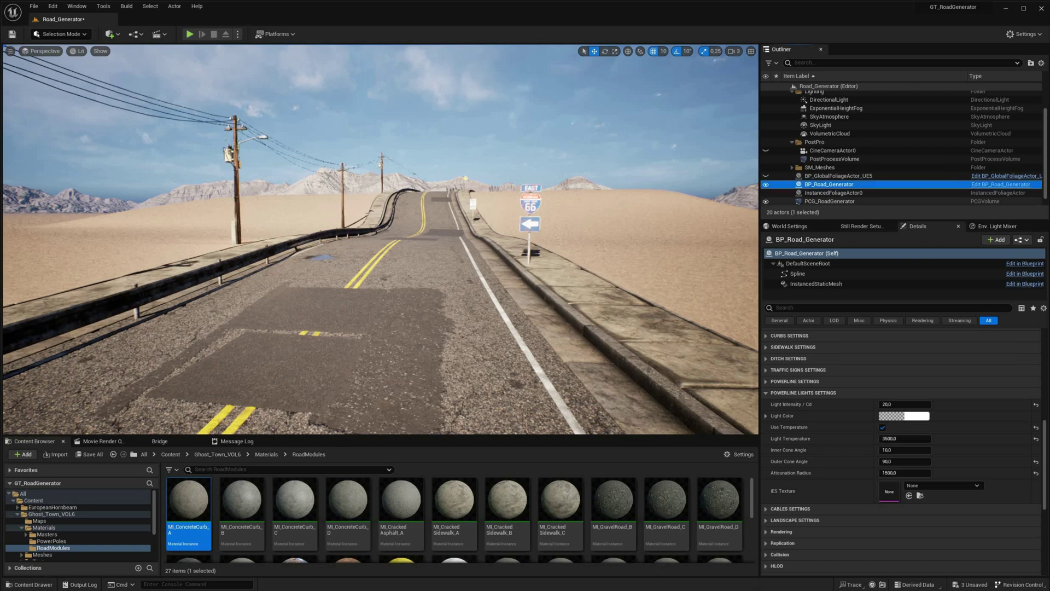
- Generate the procedural vegetation for the PCG_RoadGenerator volume, and deselect the volume
middle_drag(472, 249, 468, 345)
right_drag(468, 345, 456, 254)
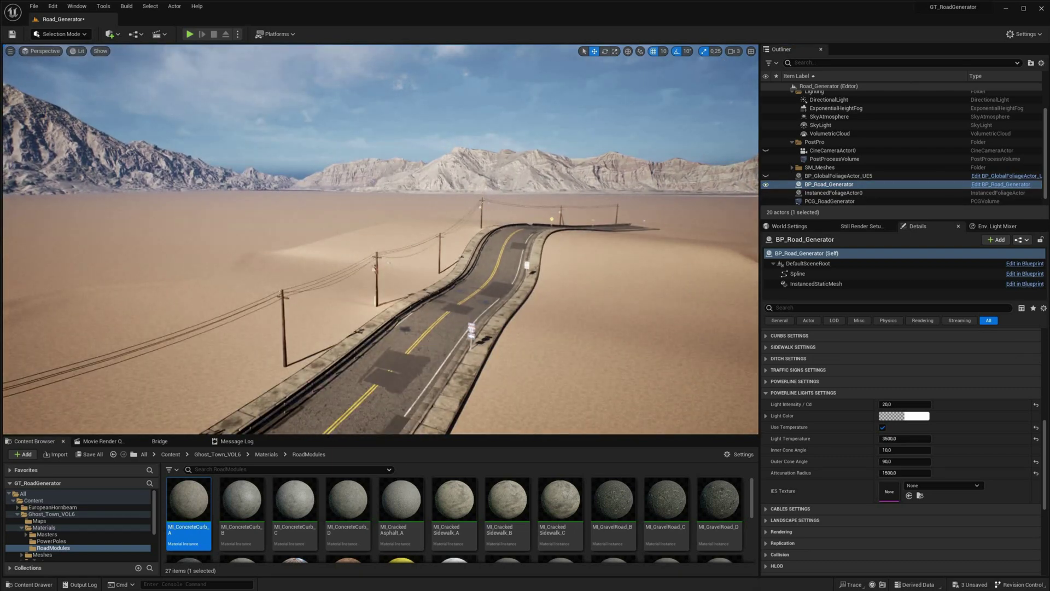
right_drag(787, 215, 819, 205)
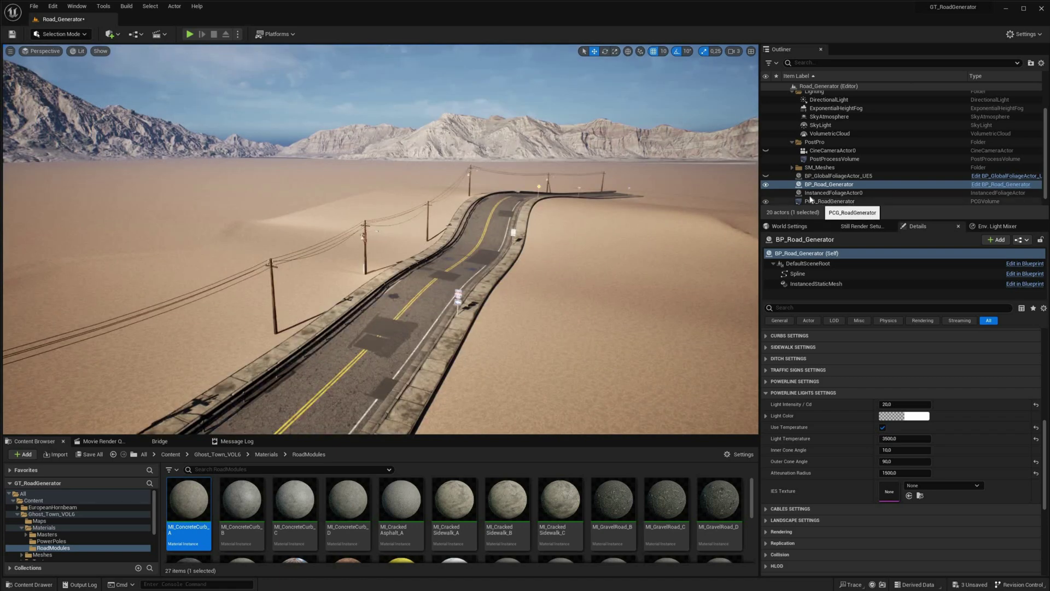
click(823, 202)
right_drag(378, 270, 420, 121)
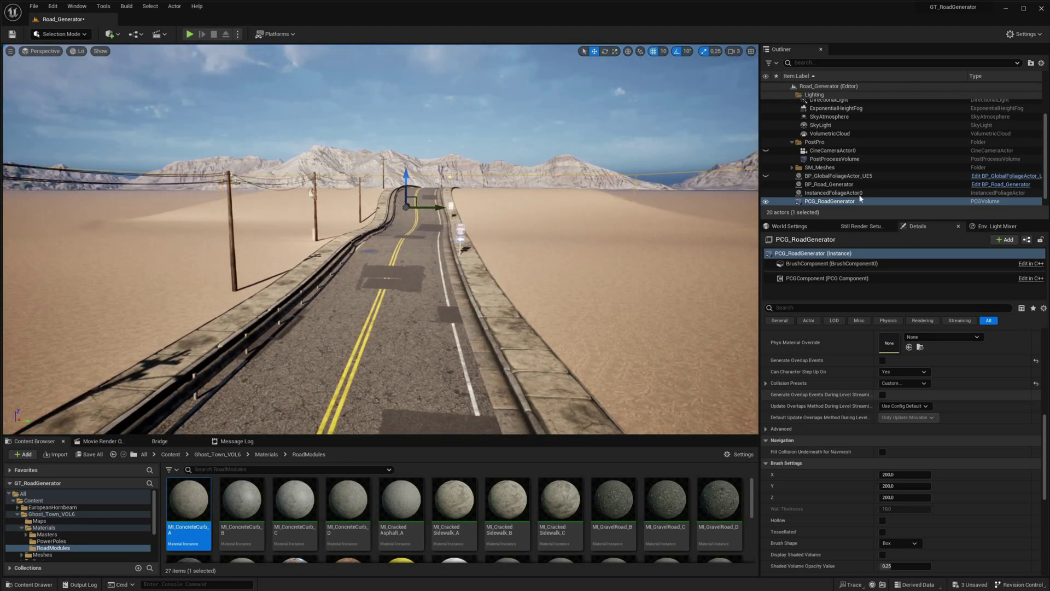
scroll(895, 385, up, 6)
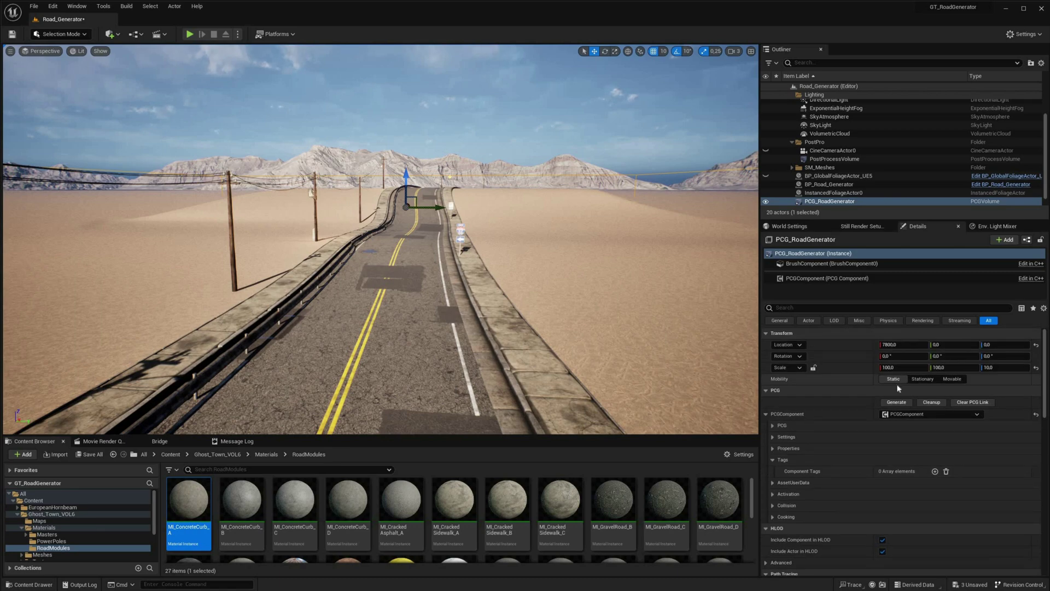
click(896, 405)
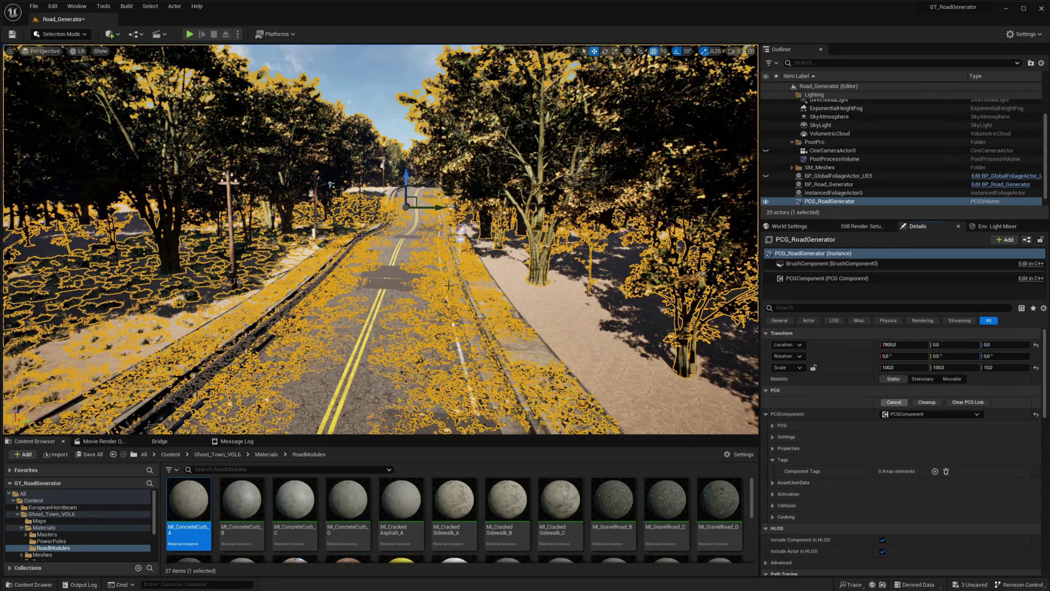
key(Escape)
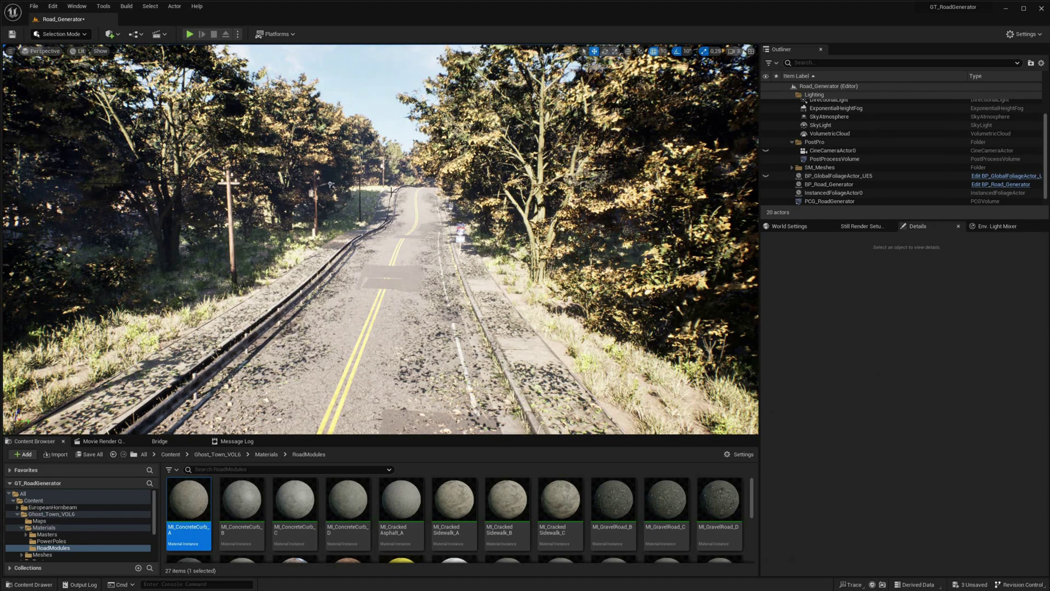
- View the road scene through CineCameraActor0 and adjust the direction of the sunlight
scroll(381, 238, up, 1)
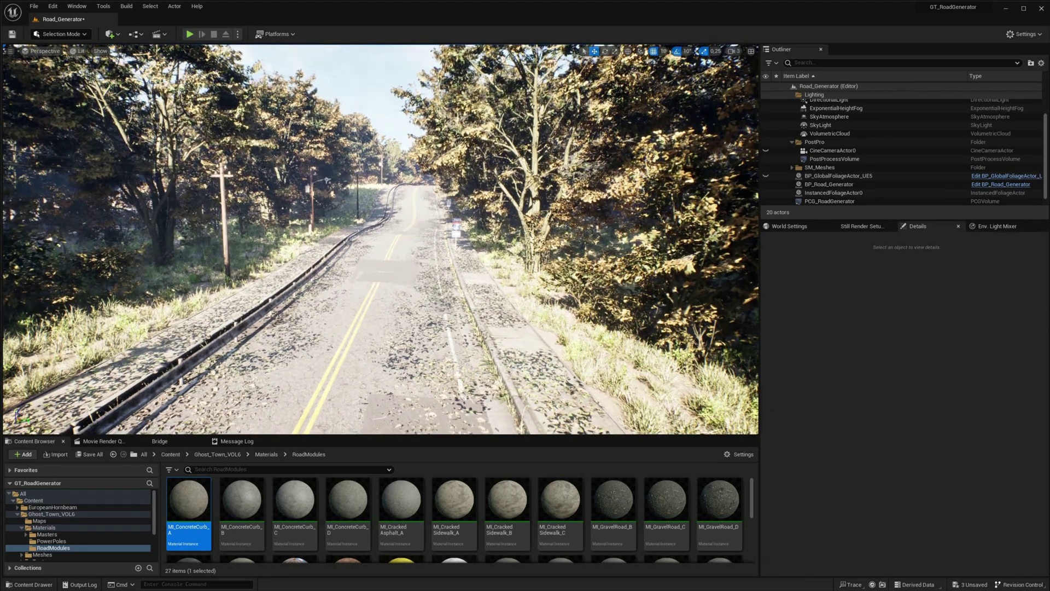
scroll(381, 239, up, 3)
click(60, 34)
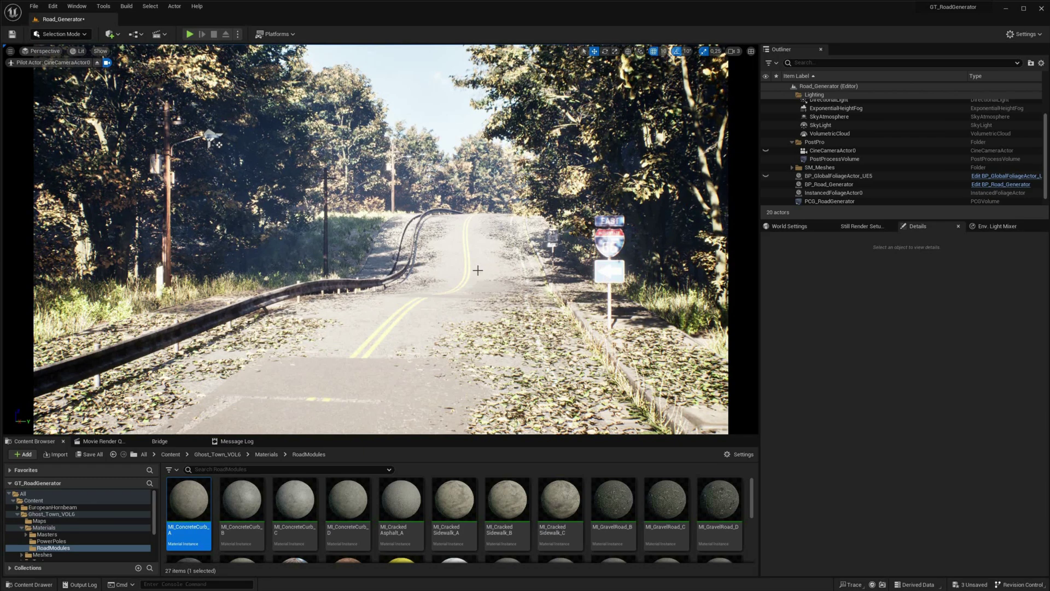
key(ctrl+l)
key(ctrl+l)
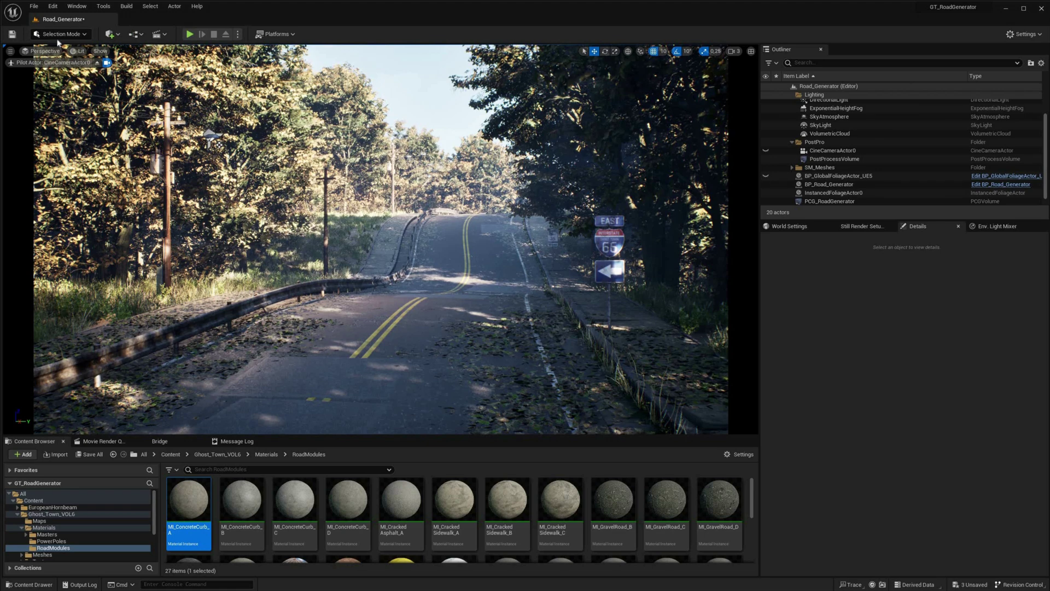
- Switch the viewport's view mode to Path Tracing
click(79, 51)
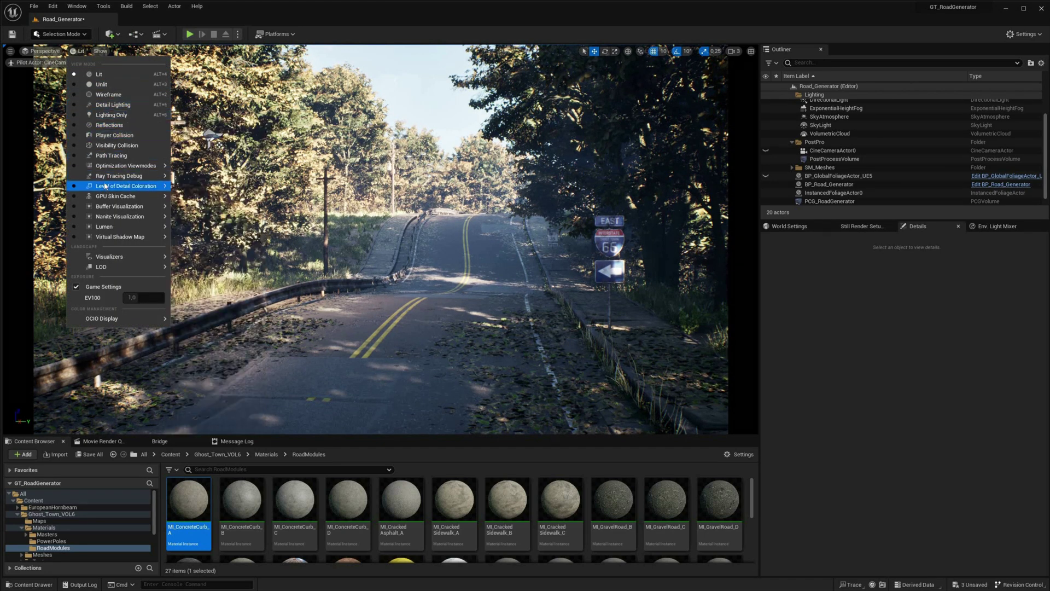
mouse_move(104, 179)
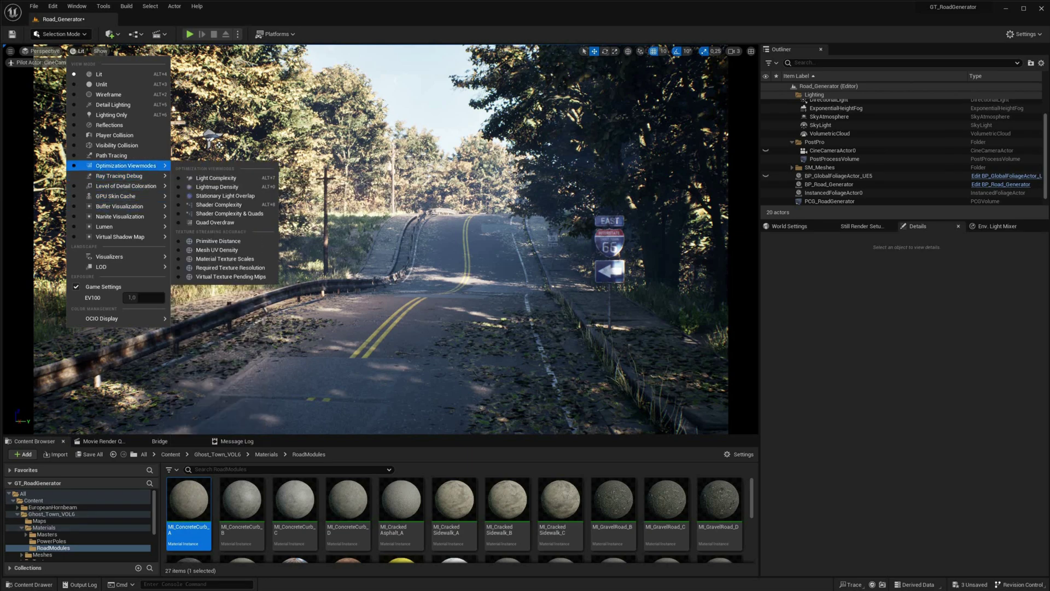
click(111, 155)
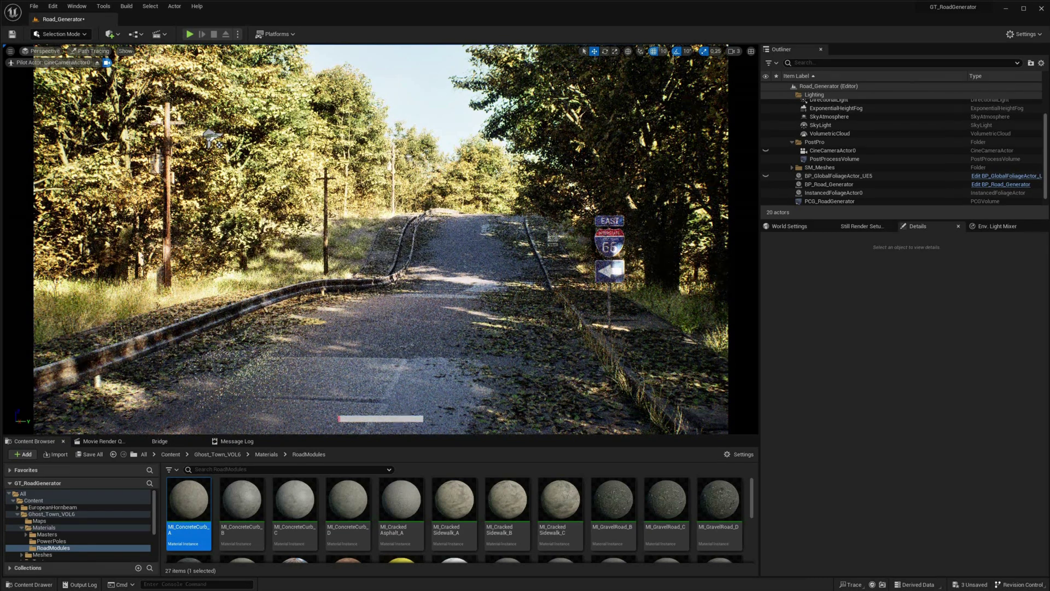
- Look through the road generator's module and road settings, deselect it, and inspect the path-traced road closer to the ground
click(492, 280)
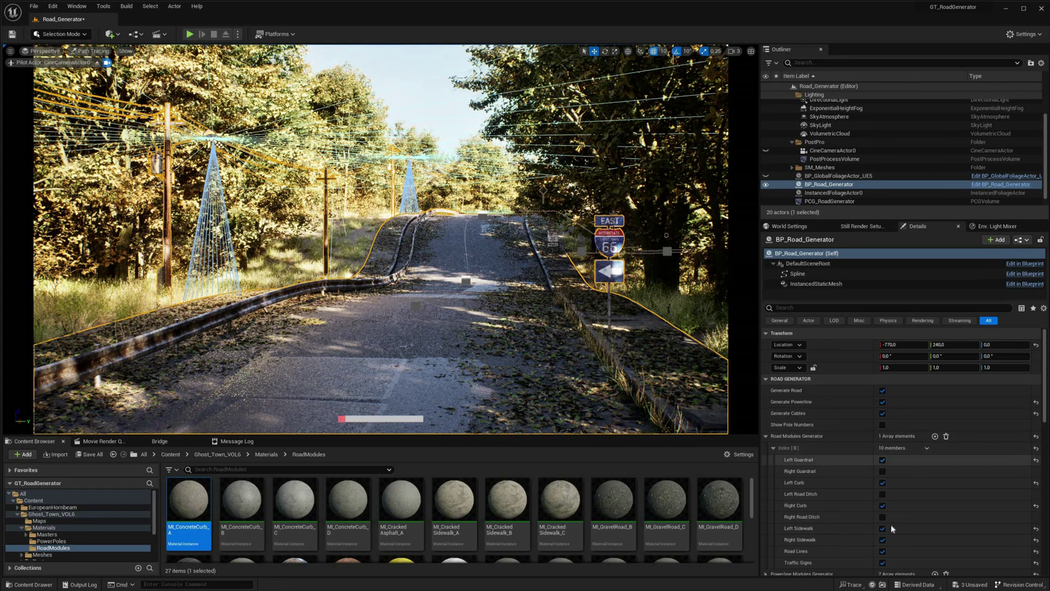
scroll(864, 500, down, 2)
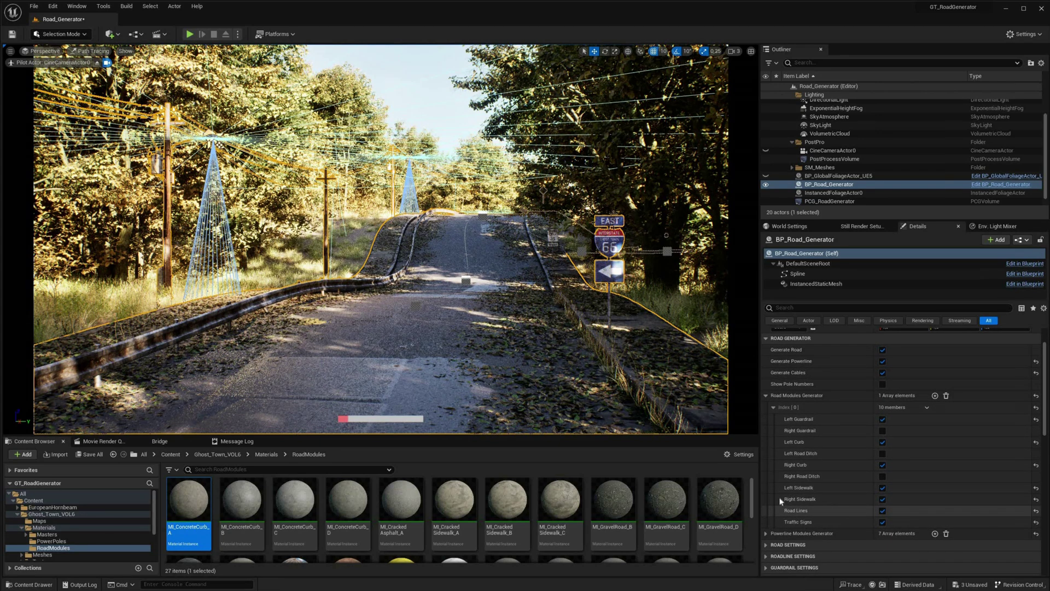
scroll(852, 514, down, 3)
scroll(852, 514, down, 2)
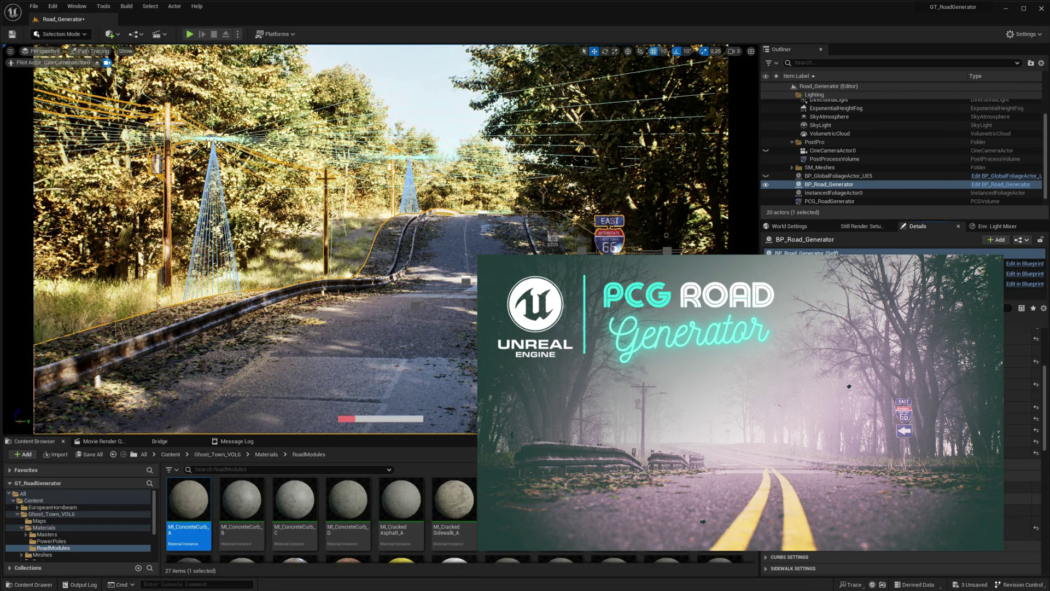
click(435, 103)
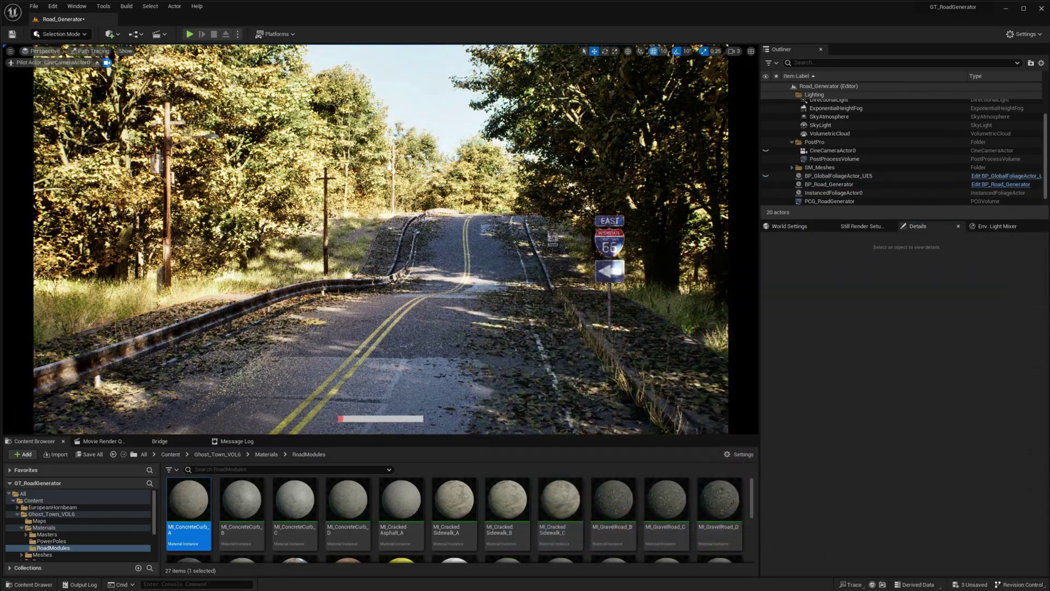
mouse_move(468, 156)
middle_down()
mouse_move(465, 224)
mouse_move(468, 156)
middle_up()
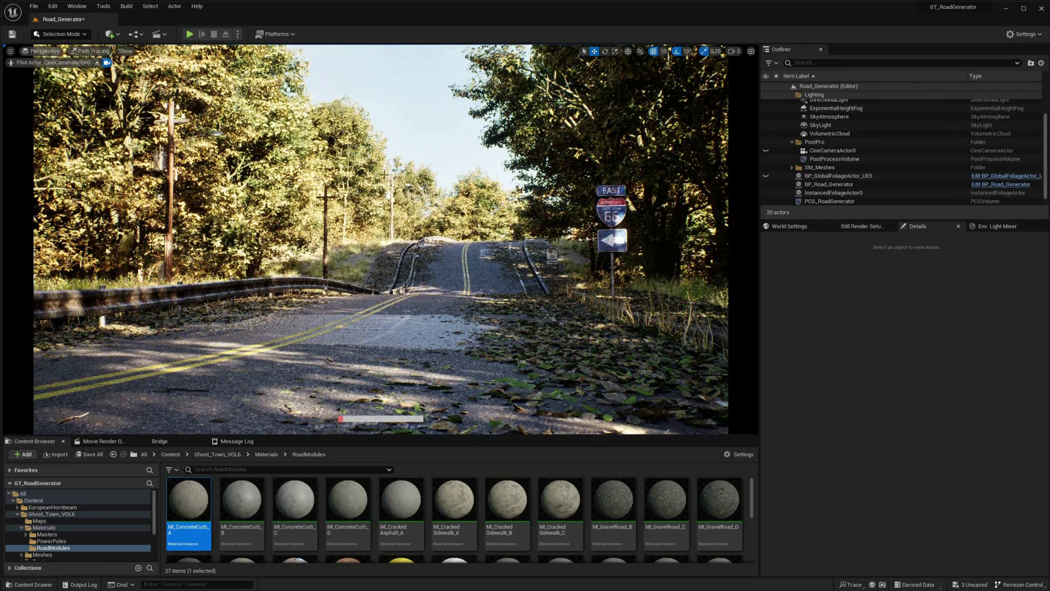
mouse_move(464, 321)
right_down()
mouse_move(461, 299)
mouse_move(494, 270)
right_up()
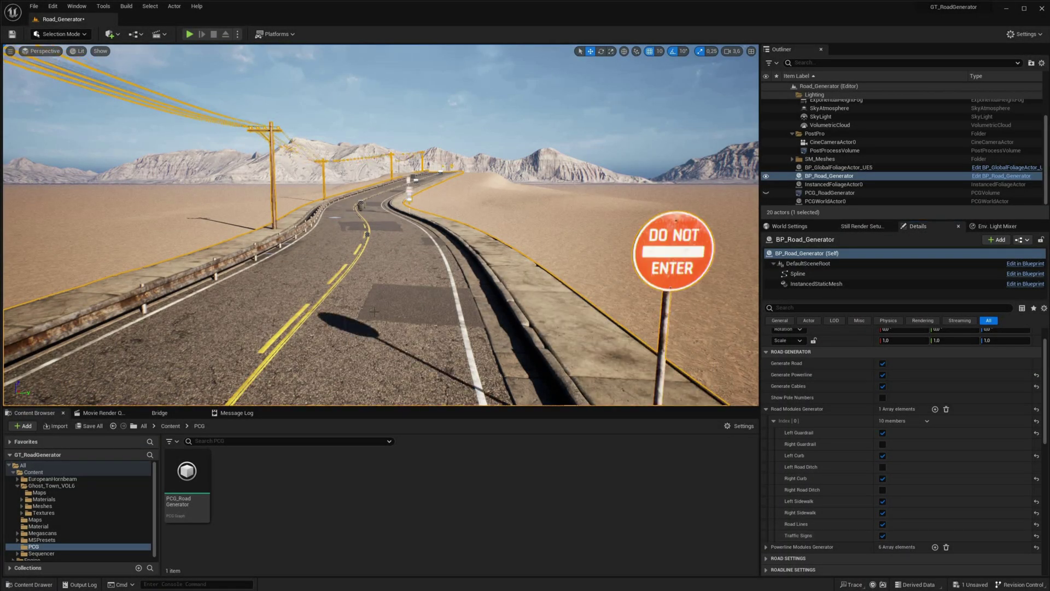
right_drag(375, 311, 374, 311)
right_drag(531, 270, 531, 270)
right_drag(435, 268, 369, 301)
right_drag(400, 154, 400, 153)
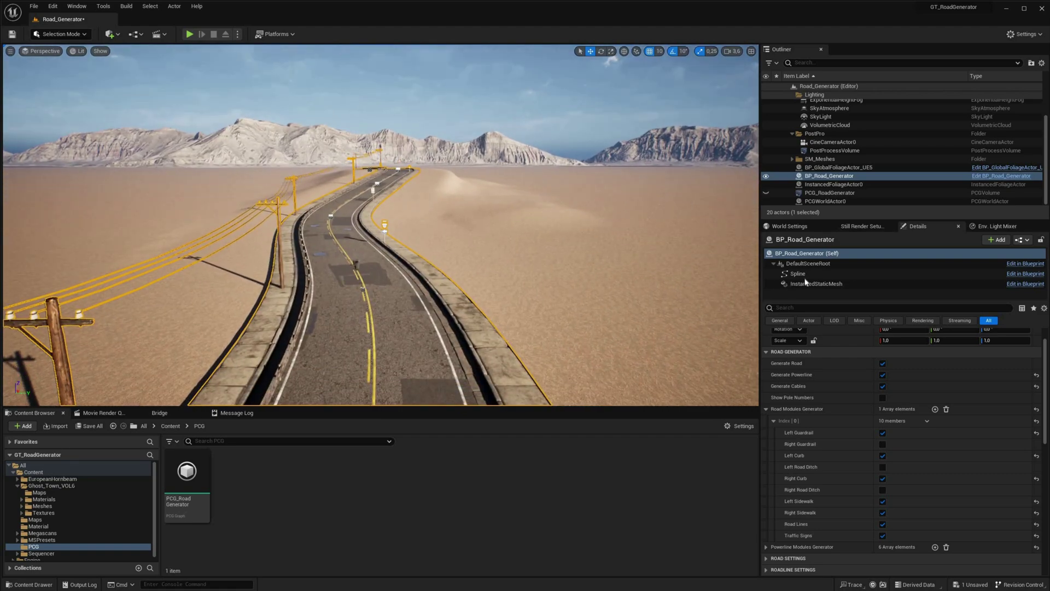
- Search the plugins for "procedural" to check the Procedural Content Generation Framework, and close the plugin window
click(1020, 34)
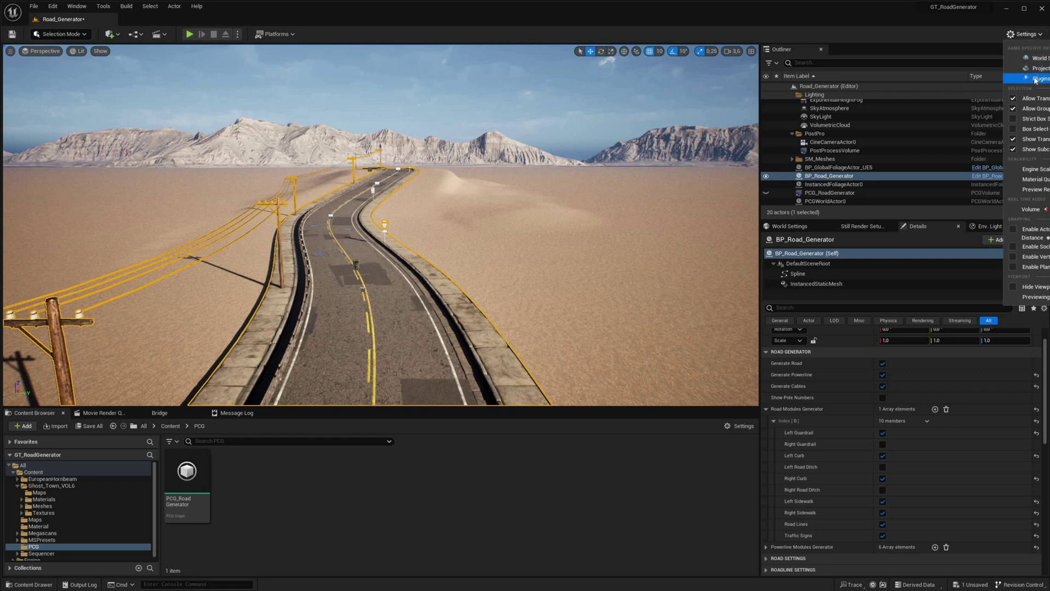
click(1036, 78)
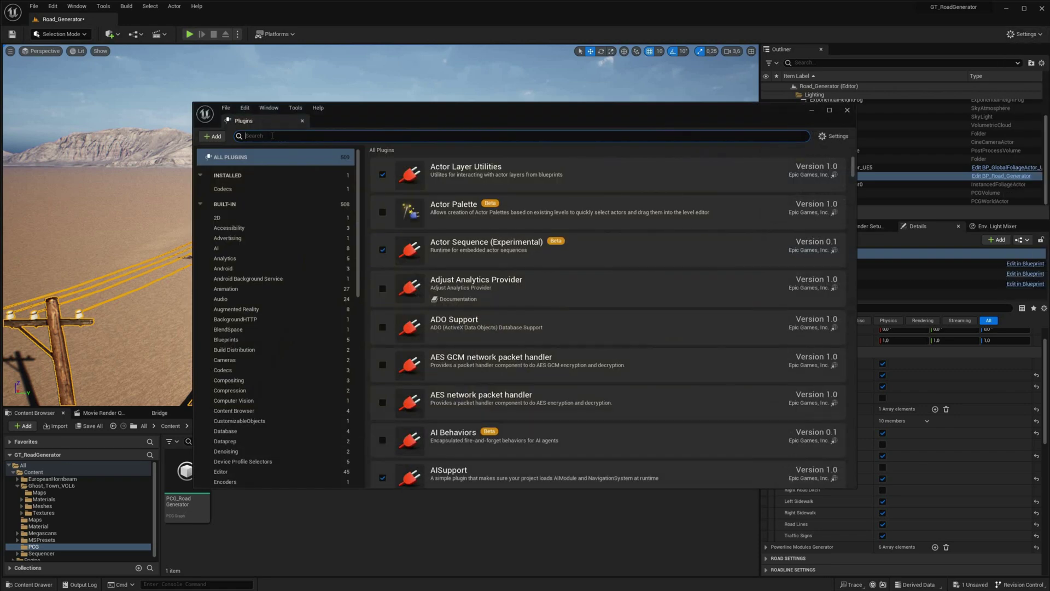
text(procedural)
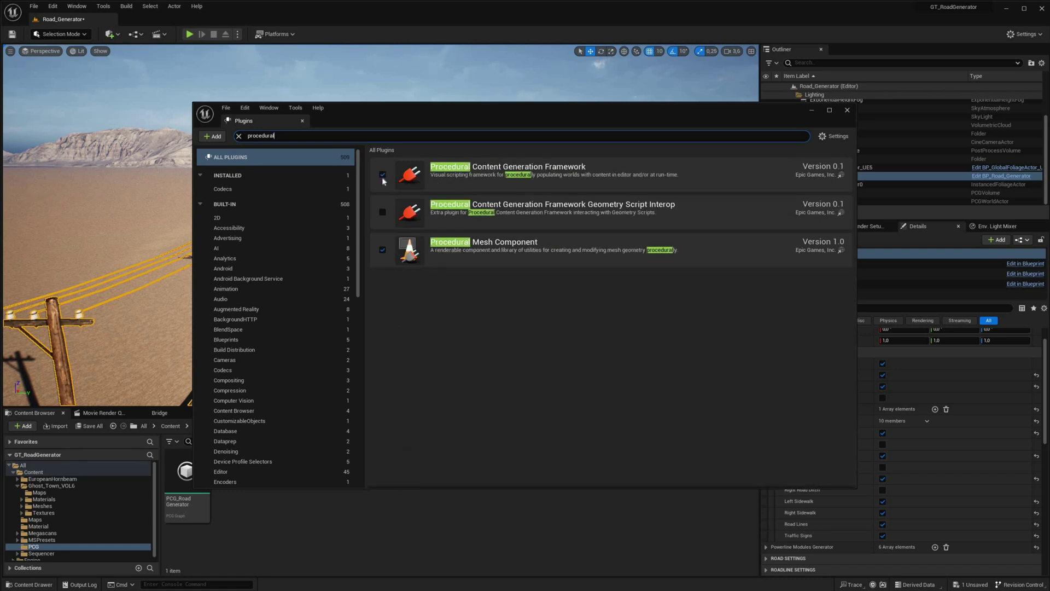
click(847, 109)
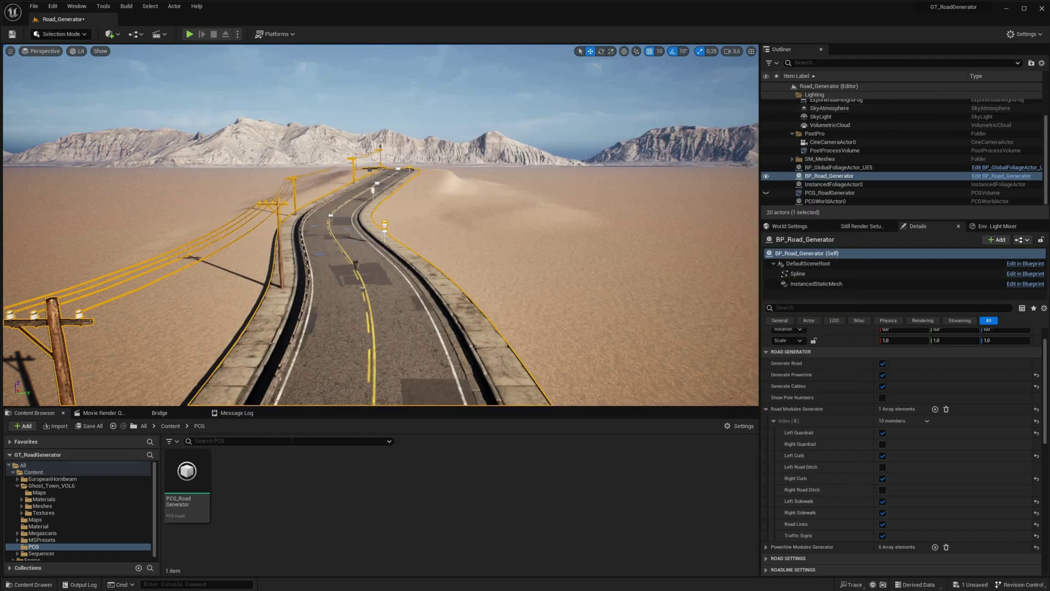
- Create a PCG graph in the PCG folder and name it Road_Demo
right_click(253, 481)
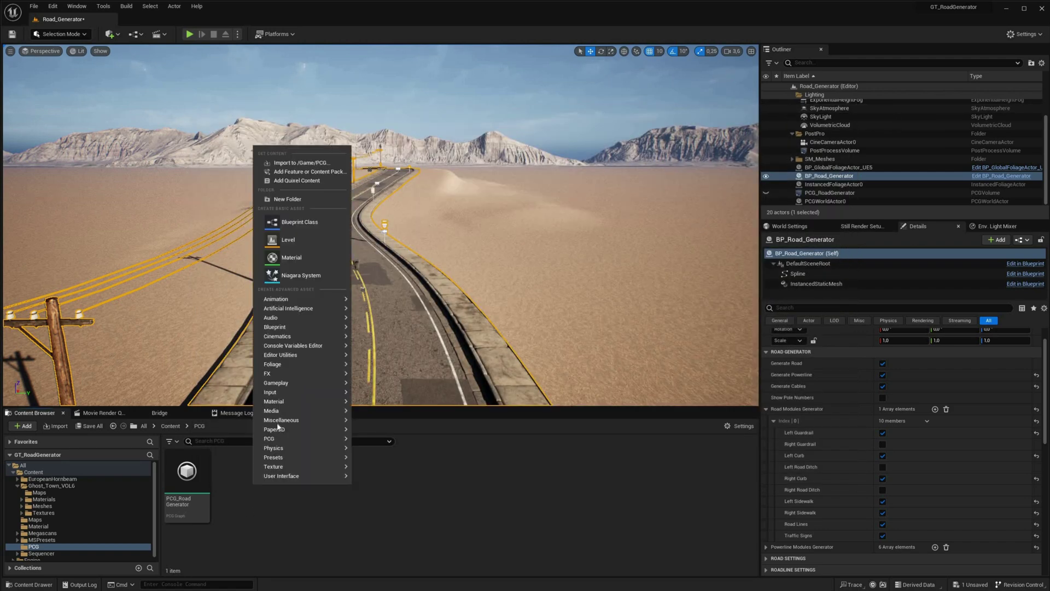
mouse_move(277, 438)
click(393, 447)
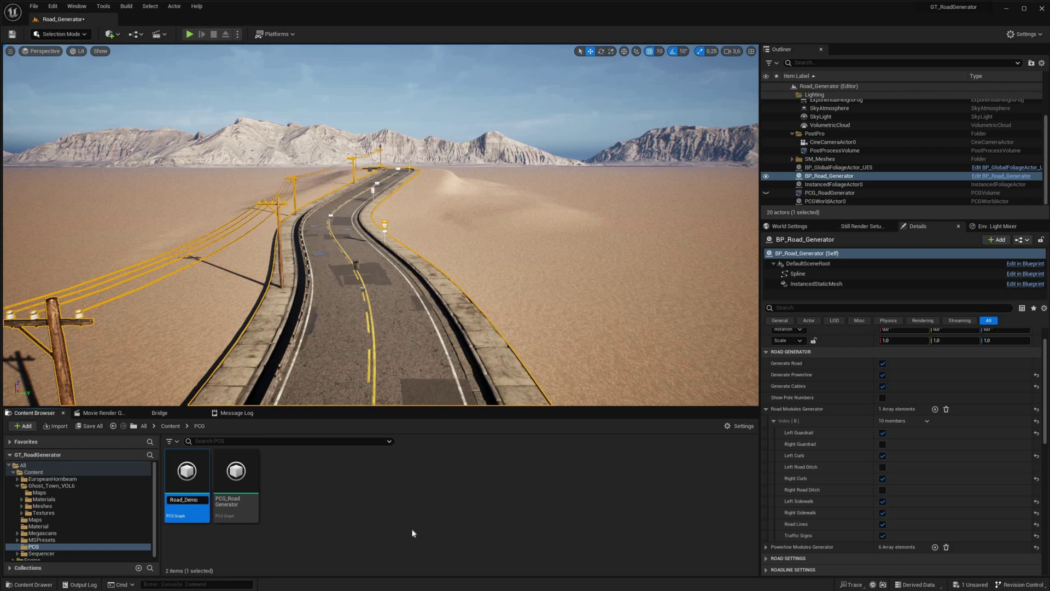
key(Return)
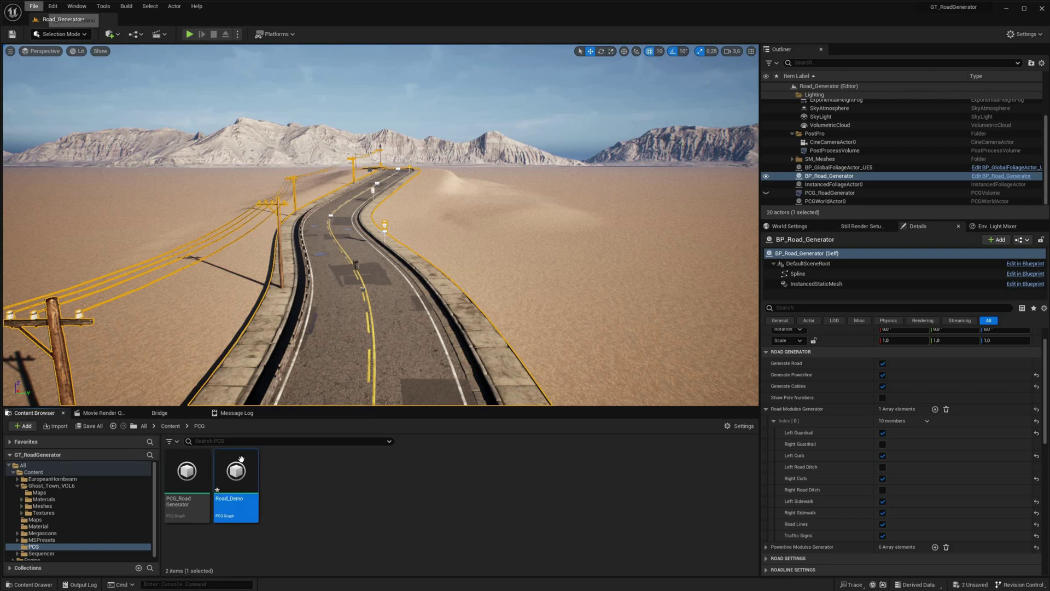
- Place the Road_Demo graph in the level as a PCG volume and set its X and Y scale to 100
drag(405, 288, 476, 261)
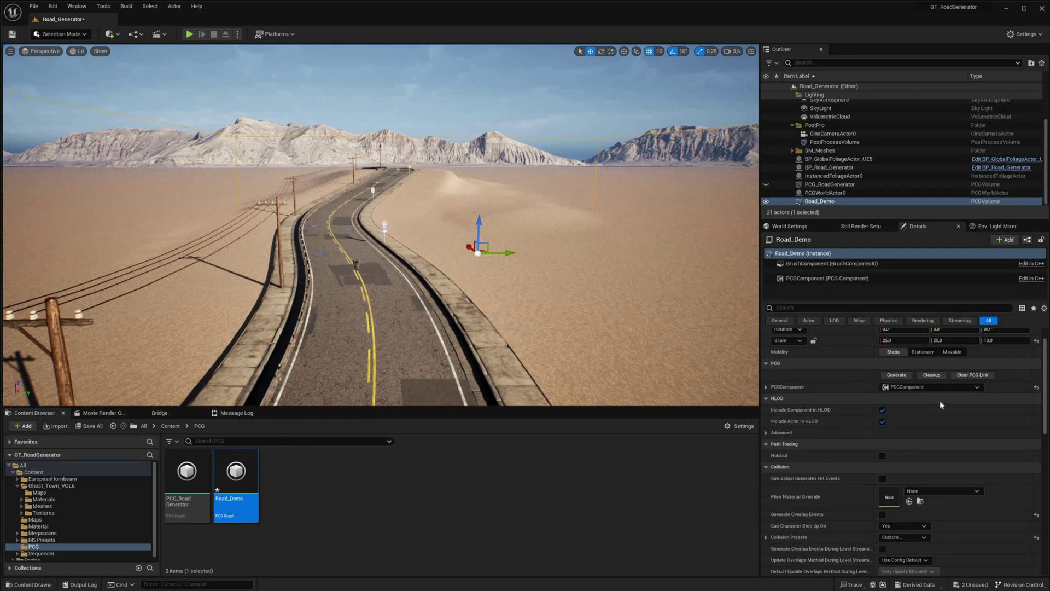
scroll(944, 400, up, 1)
click(912, 367)
click(942, 370)
text(100)
key(Return)
- Examine from above and along the road how far the bounds of the Road_Demo volume reach
key(e)
right_drag(373, 248, 235, 294)
key(s)
drag(349, 274, 412, 190)
scroll(329, 256, up, 10)
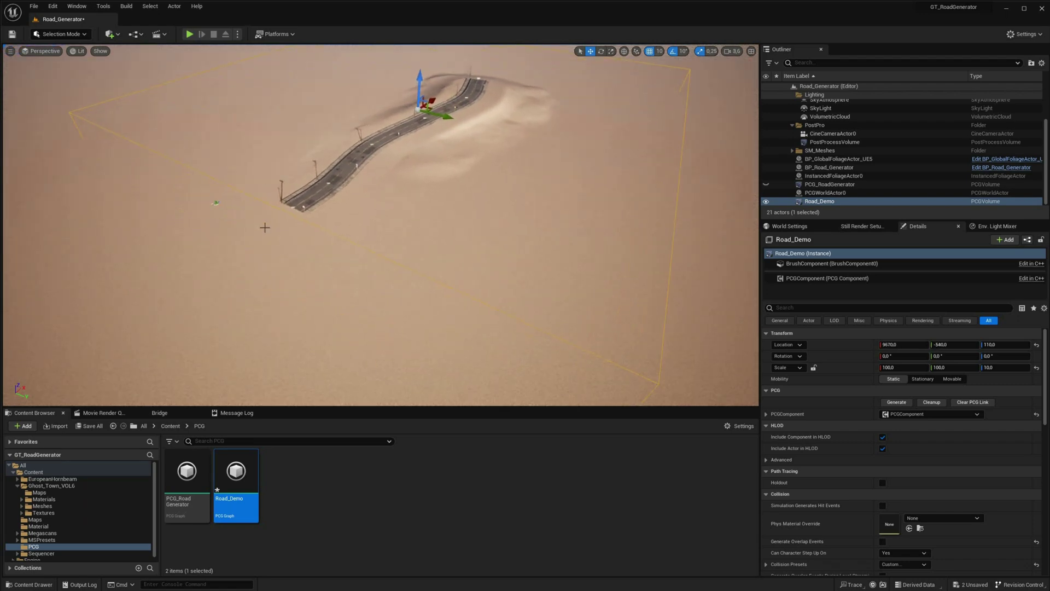
right_drag(330, 256, 328, 164)
right_drag(445, 238, 527, 298)
scroll(394, 333, up, 8)
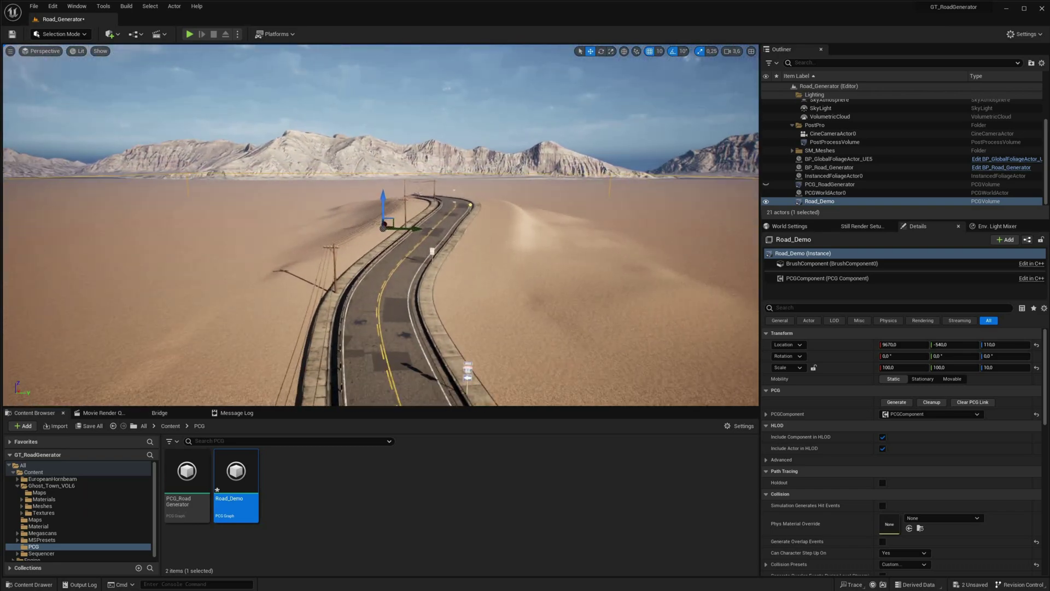
right_drag(330, 256, 329, 255)
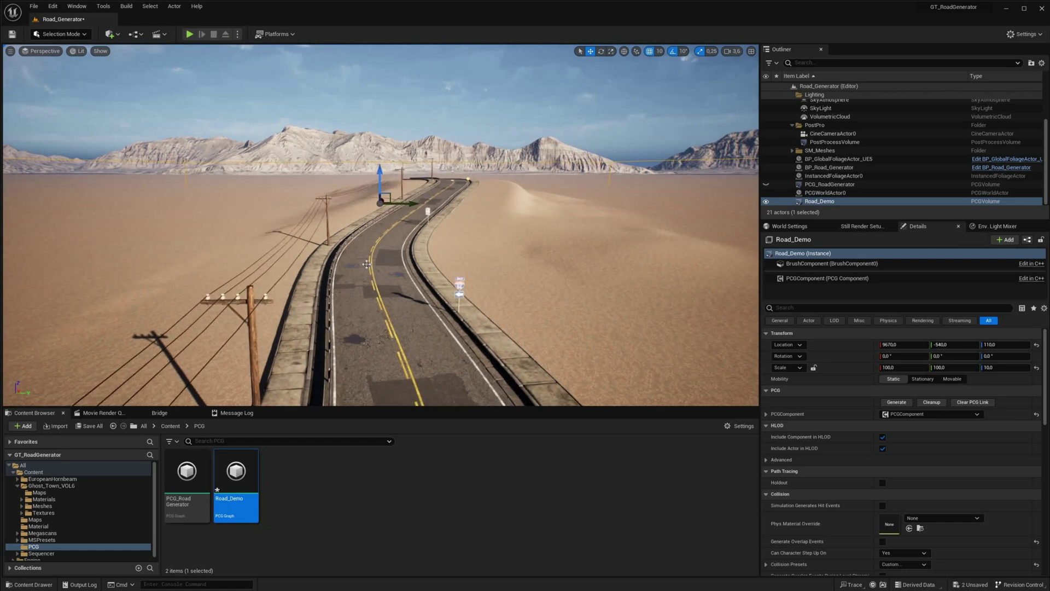
- Add the actor tag "Road" to BP_Road_Generator
click(366, 264)
click(794, 309)
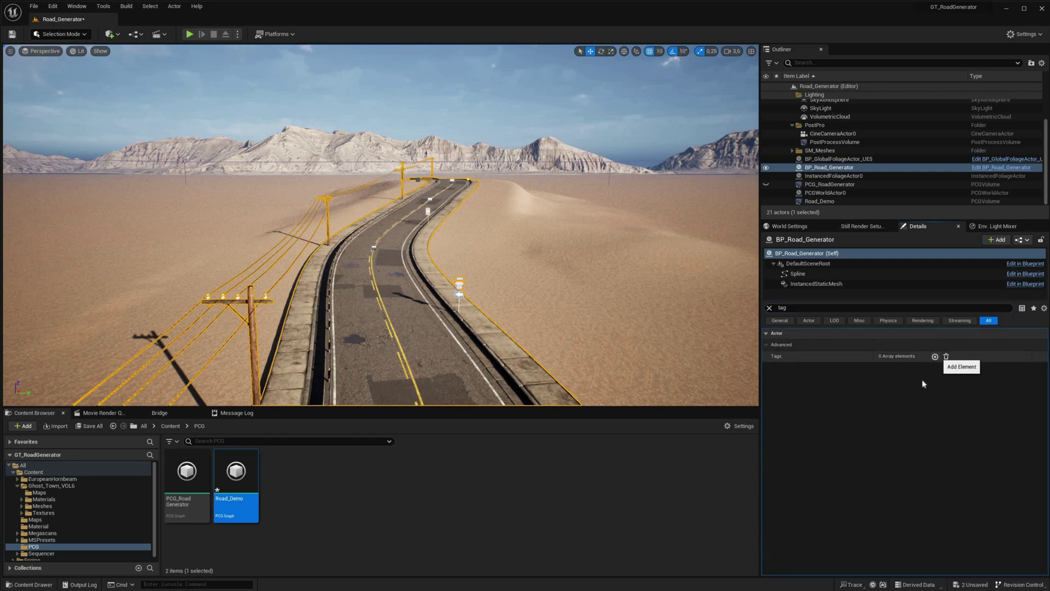
click(934, 356)
click(895, 367)
text(Road)
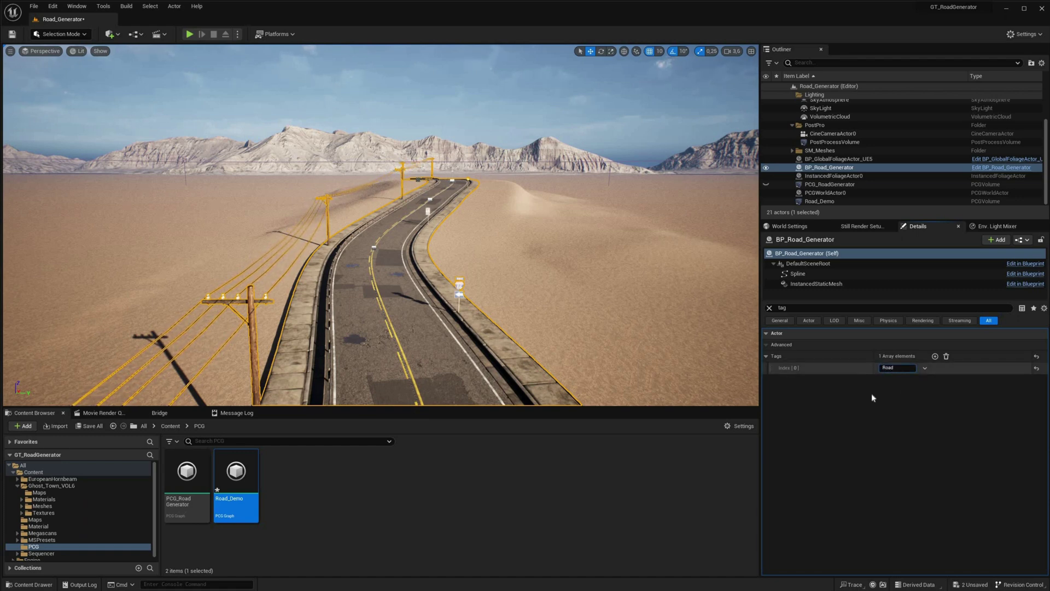
- Save all levels and assets, and open the Road_Demo graph in an editor docked beside the level
click(33, 6)
key(alt+f)
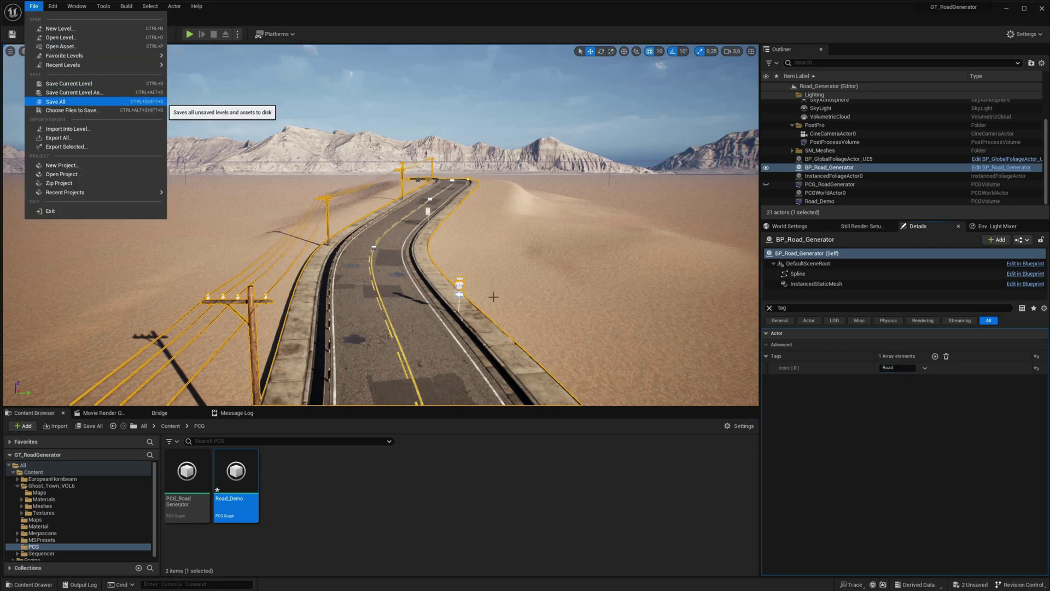
click(56, 102)
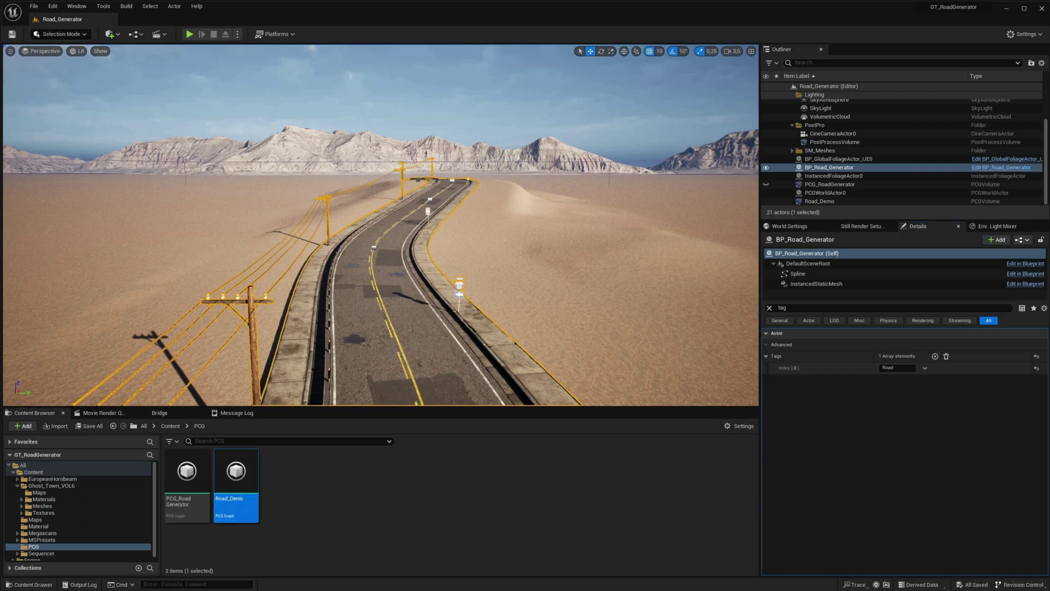
drag(156, 148, 153, 20)
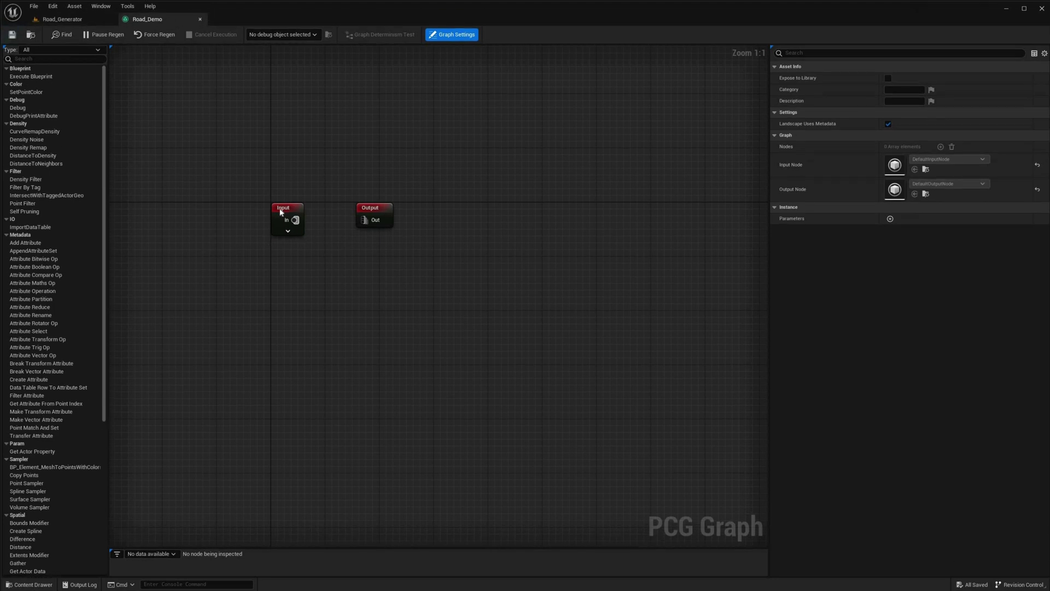
- Move the Output node farther from the Input node and add a Get Spline Data node below Input
drag(371, 209, 449, 208)
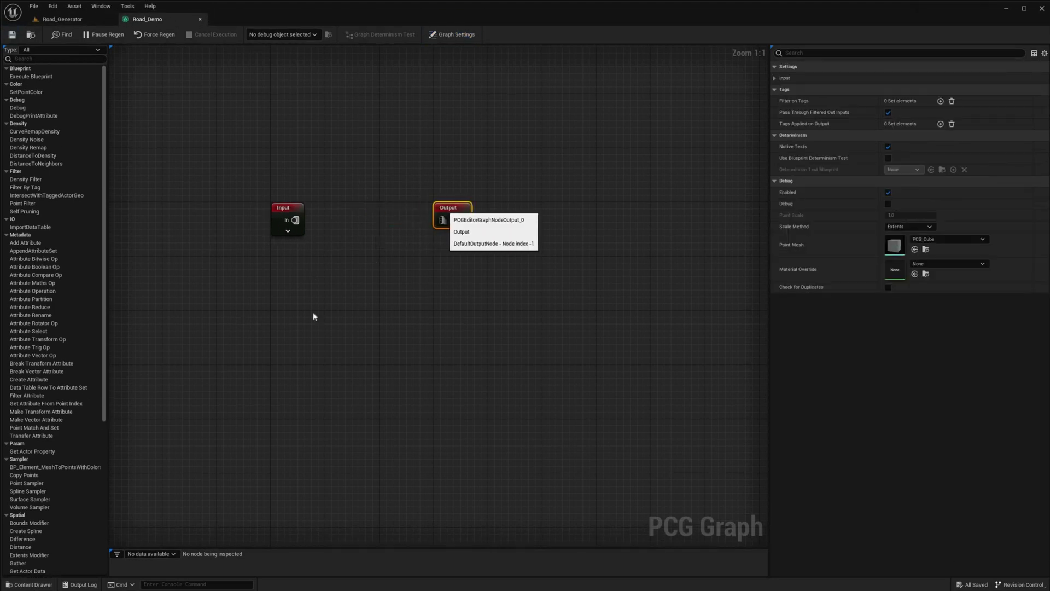
right_drag(298, 291, 300, 275)
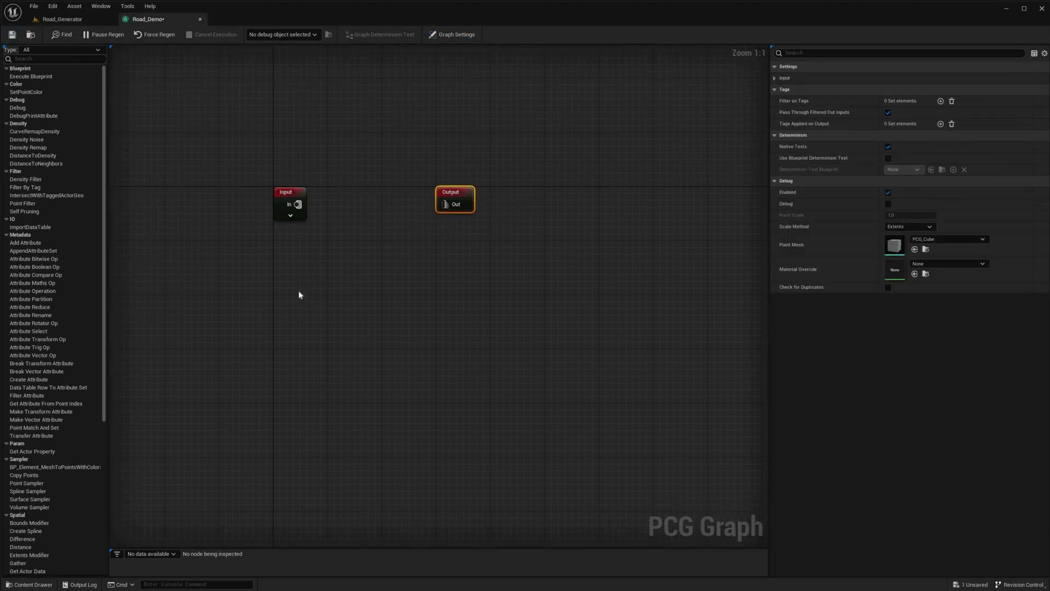
right_click(299, 295)
text(get)
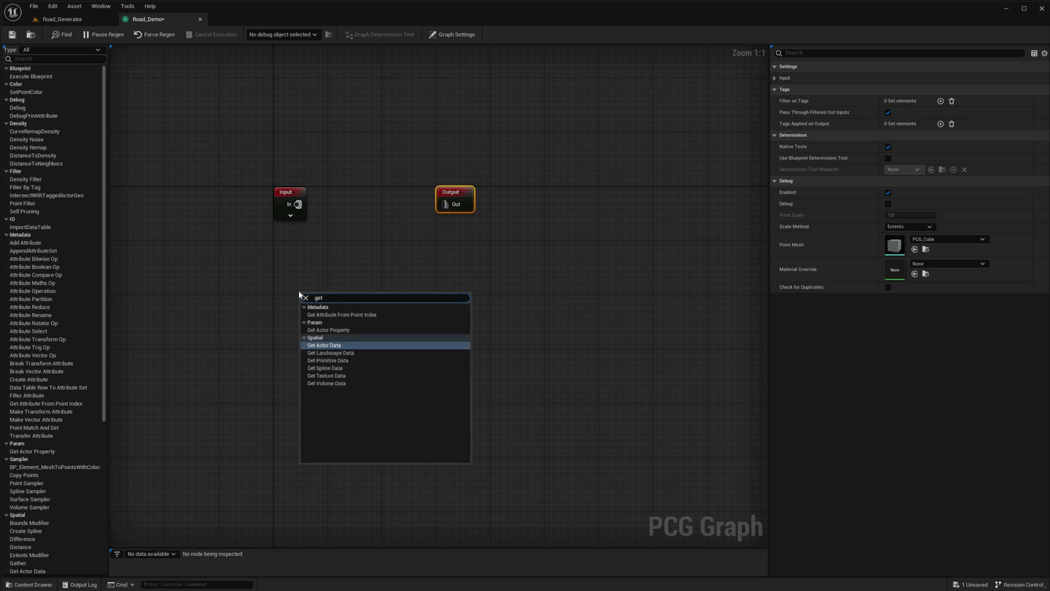
text( spl)
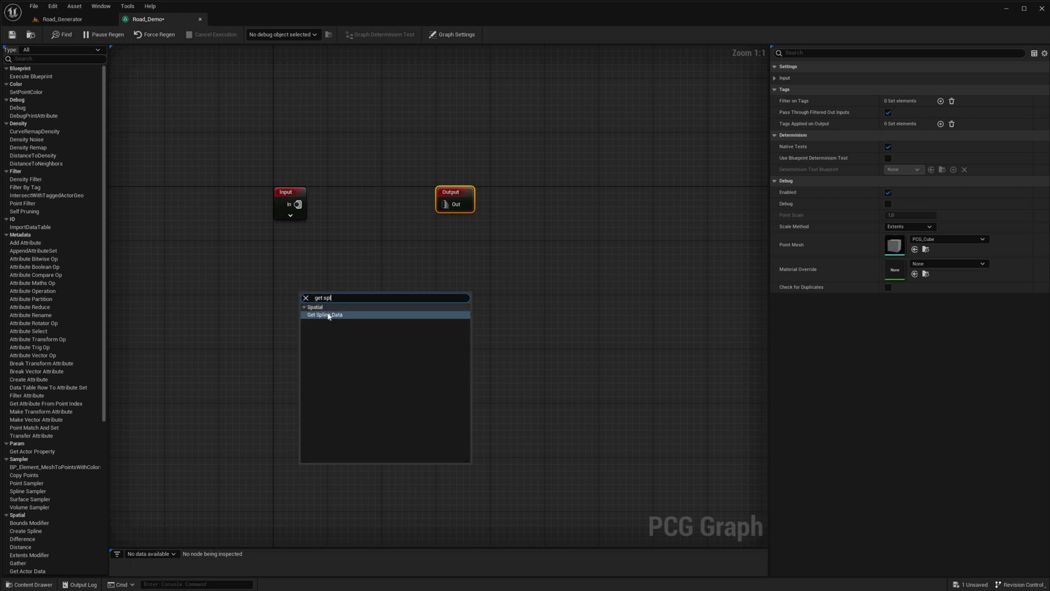
click(329, 316)
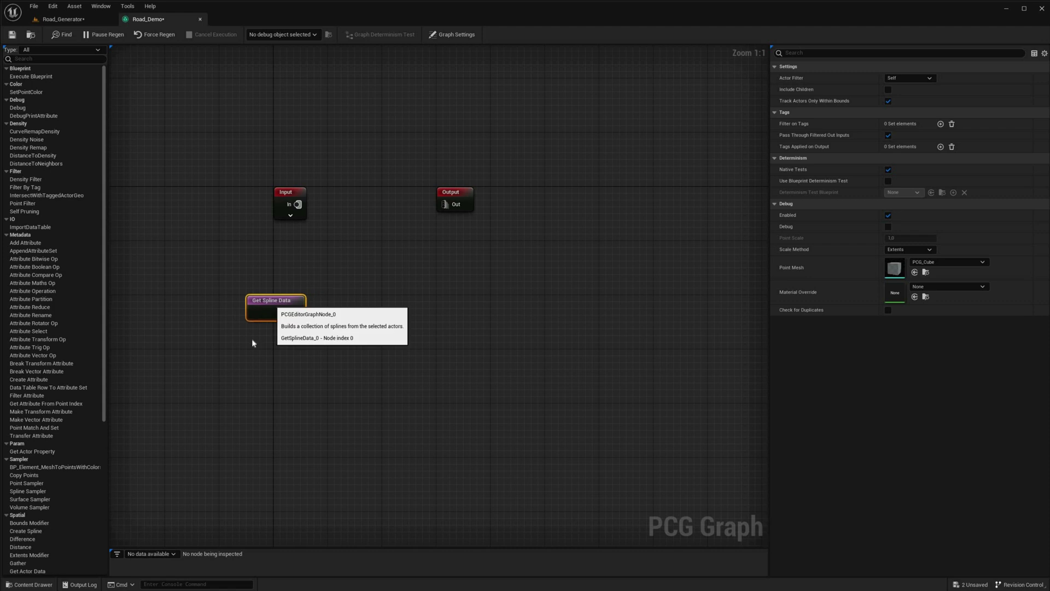
- Set the Get Spline Data node to filter All World Actors and select them by the tag Road
click(504, 339)
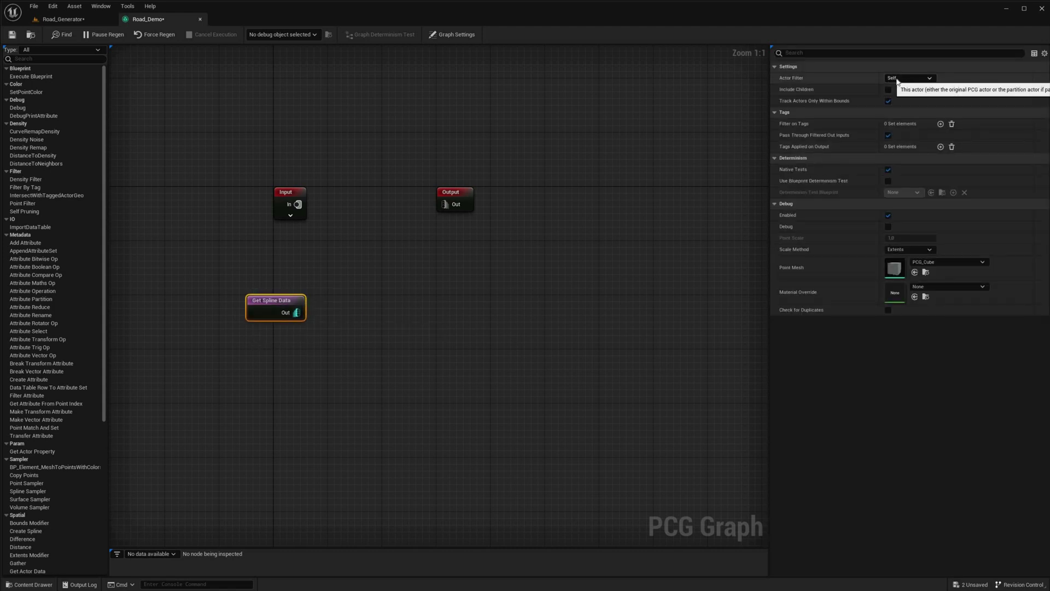
click(896, 80)
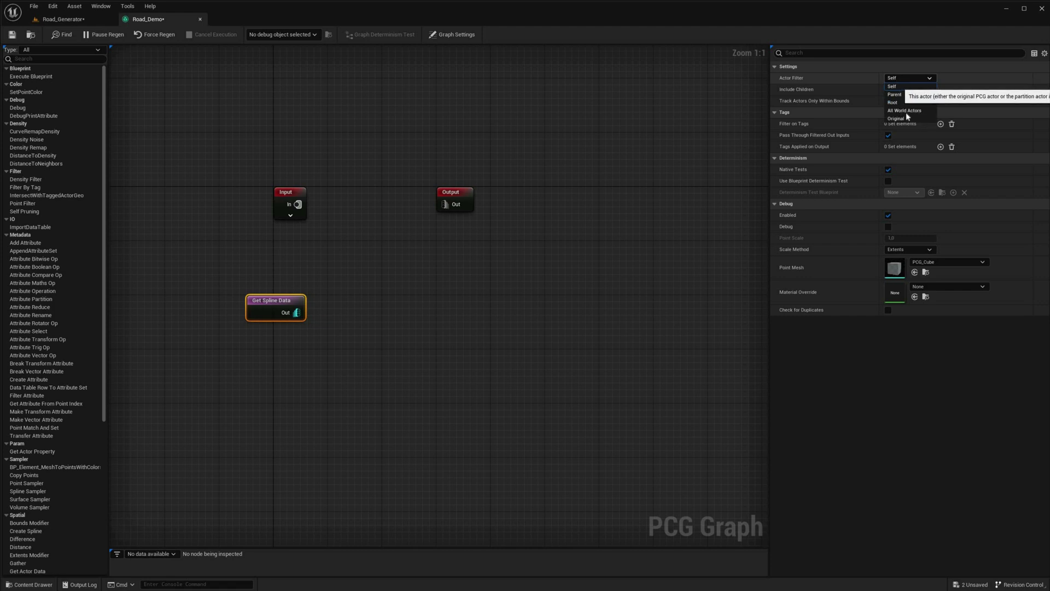
click(905, 112)
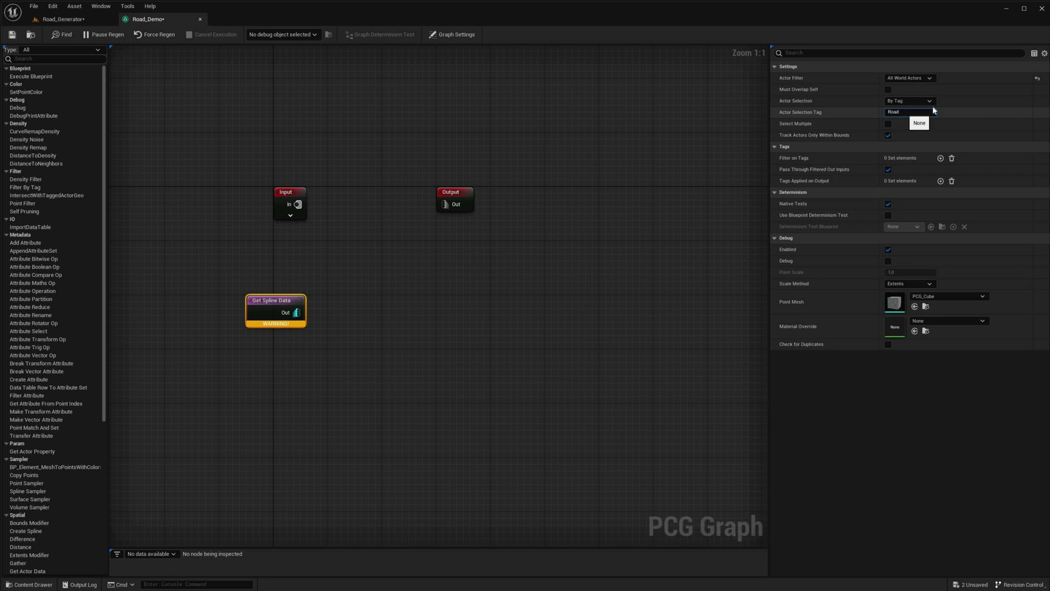
click(240, 310)
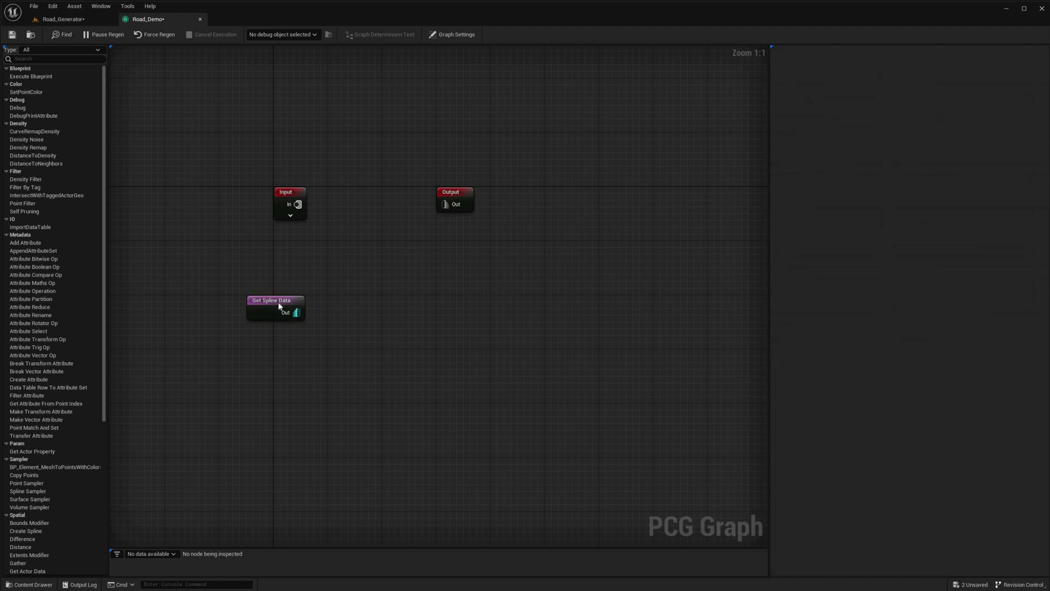
- Add a Transform Points node fed by the Get Spline Data output
click(254, 298)
drag(314, 308, 369, 304)
text(t)
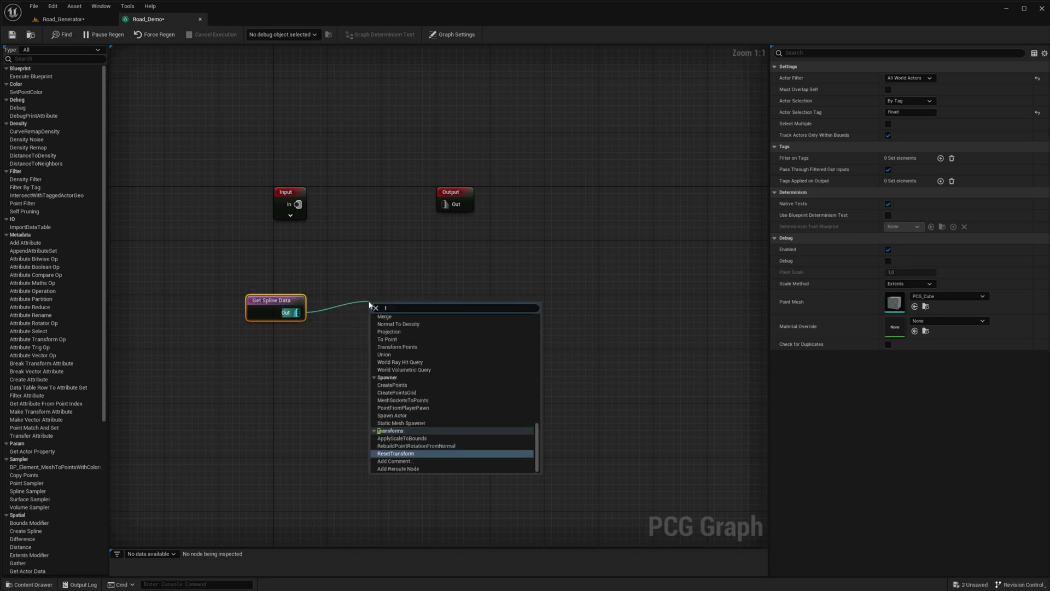
text(ransform)
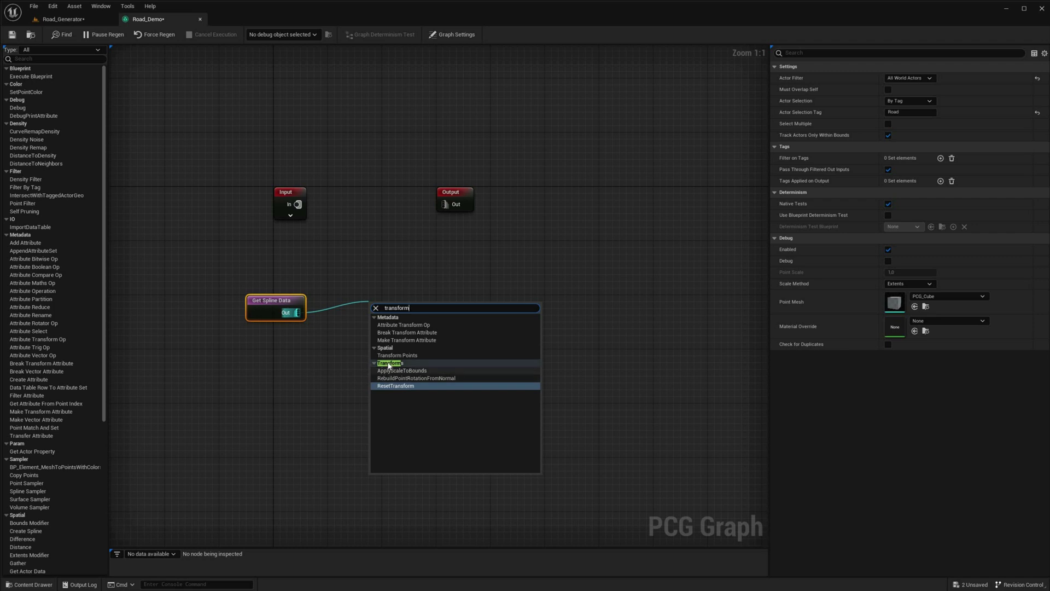
click(397, 355)
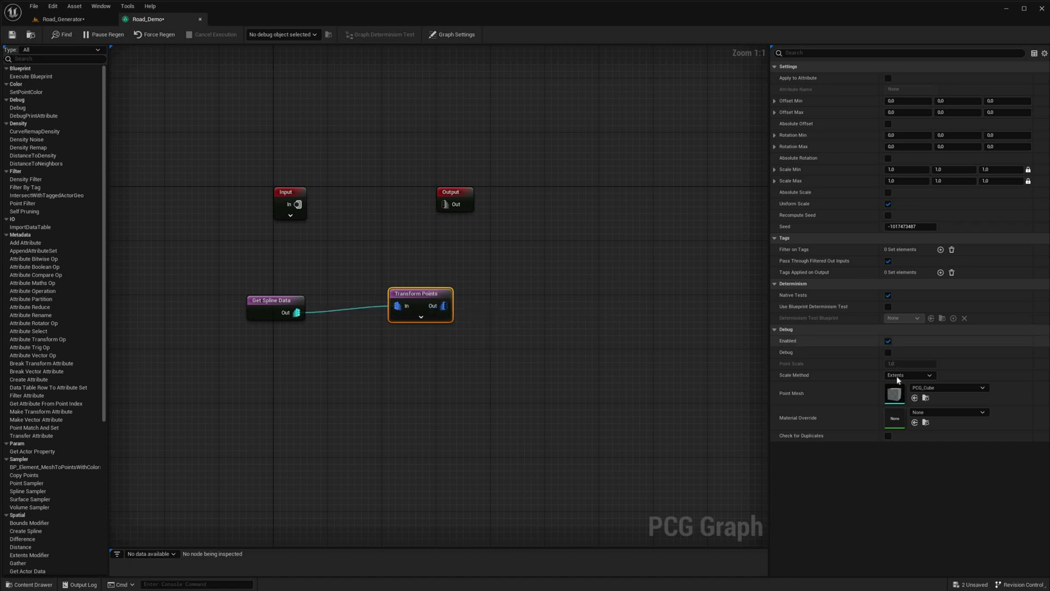
- Enable Transform Points debugging with the Absolute scale method, save the graph, and check the road in the Road_Generator level
click(916, 377)
click(897, 392)
click(424, 294)
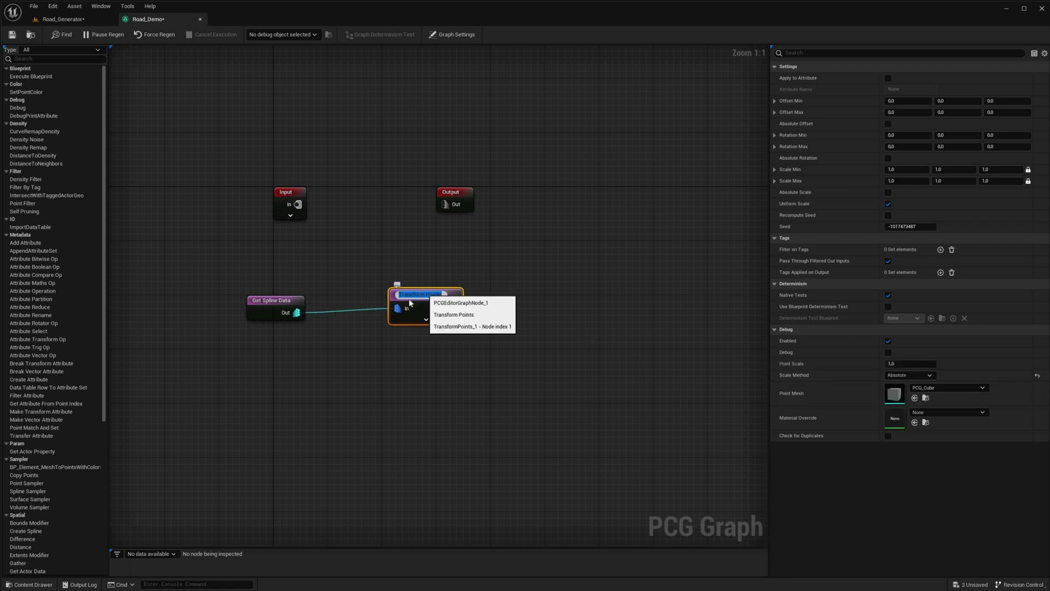
click(446, 291)
click(446, 295)
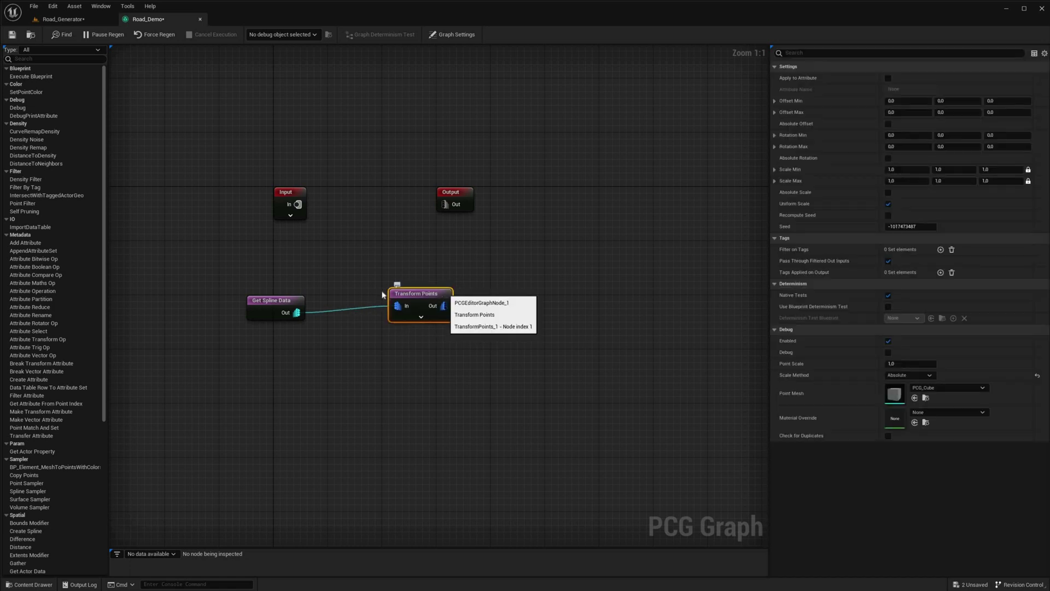
click(12, 35)
click(59, 21)
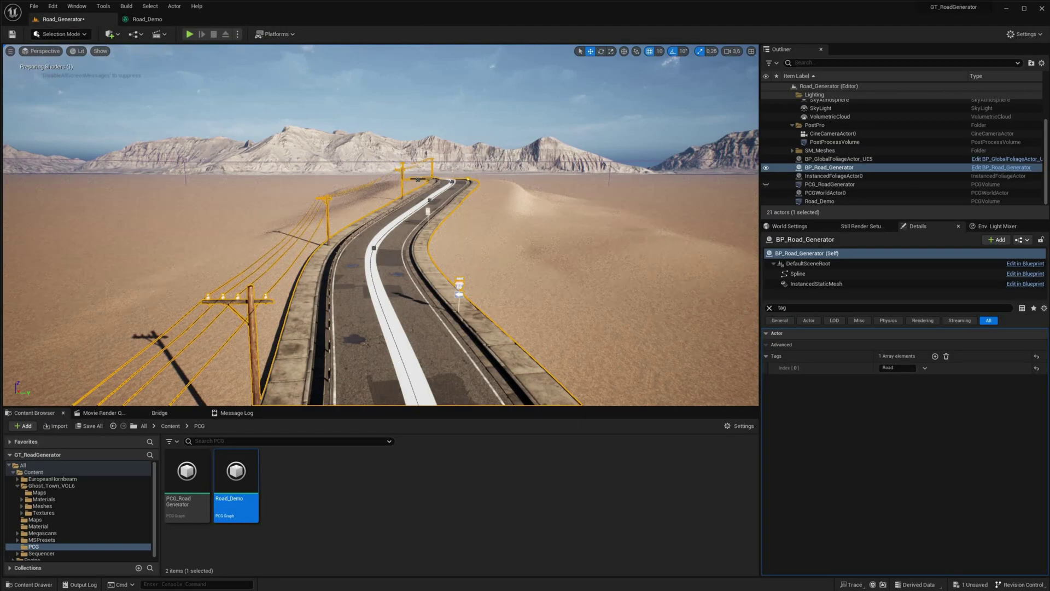
middle_drag(339, 276, 346, 252)
right_drag(346, 252, 409, 279)
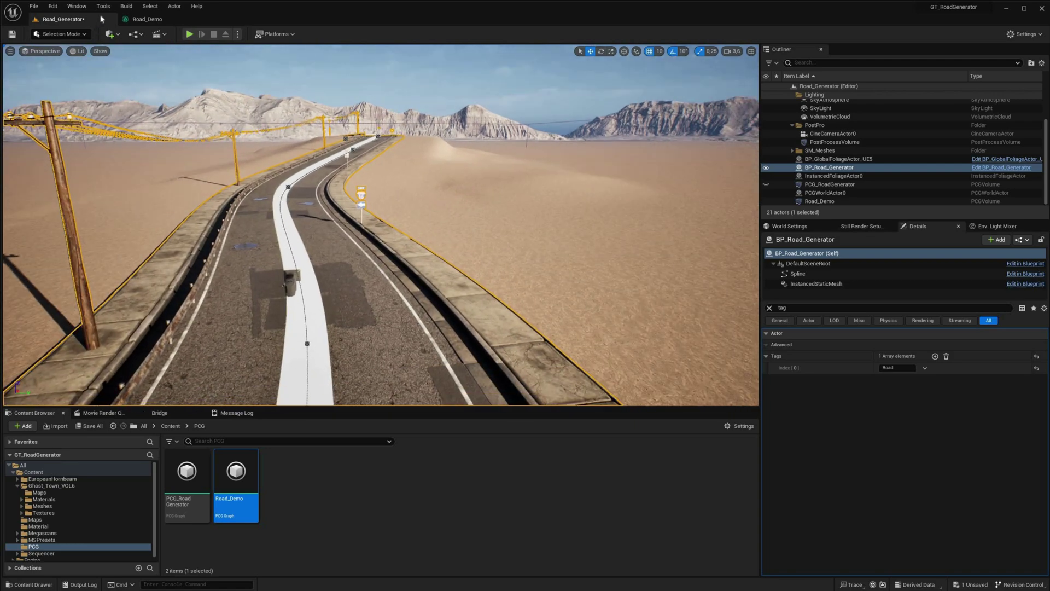
- Set the Transform Points Y offset to 2000 minimum and 800 maximum, and check the point spread beside the road
click(147, 21)
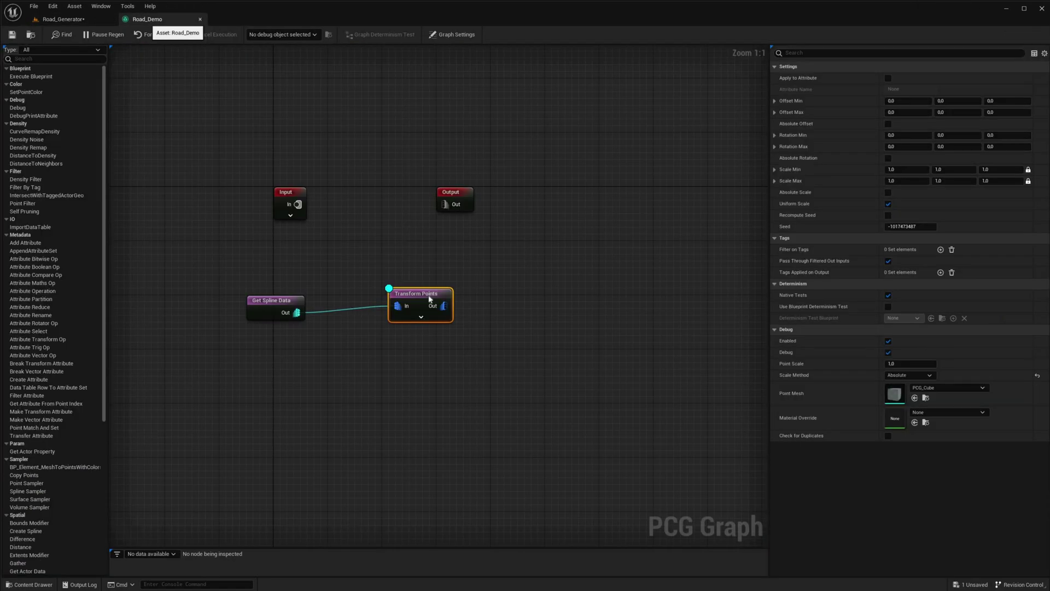
click(960, 105)
text(2000)
key(Tab)
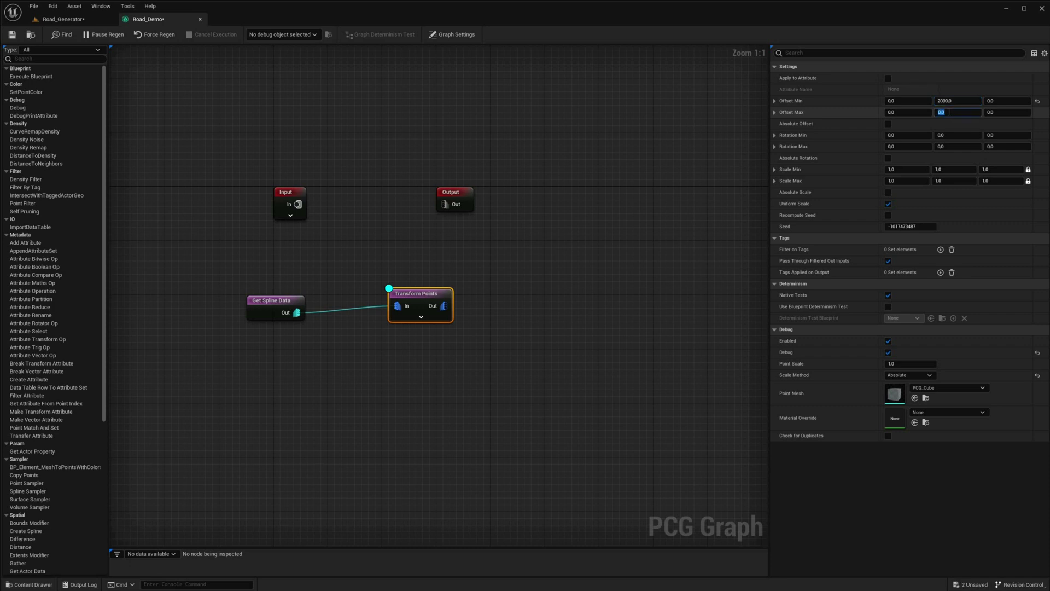
text(500)
key(Return)
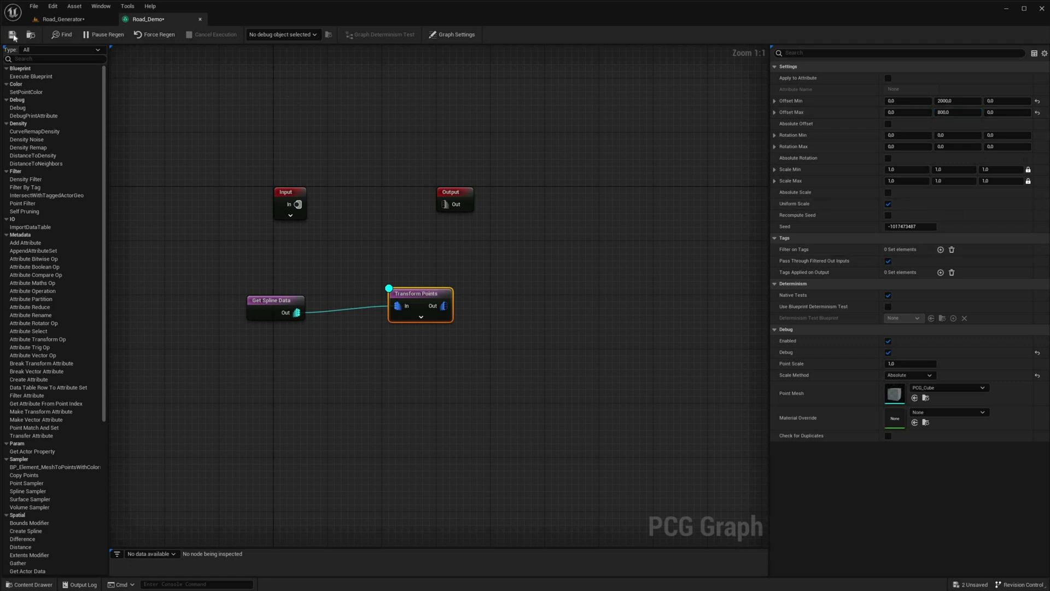
click(63, 19)
middle_drag(369, 240, 283, 264)
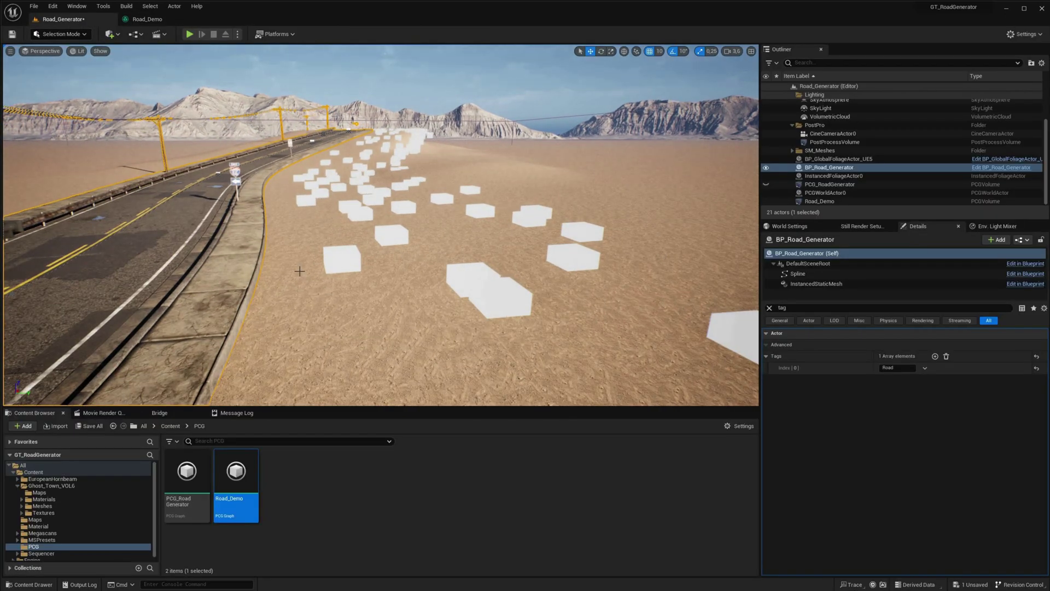
middle_drag(332, 173, 451, 167)
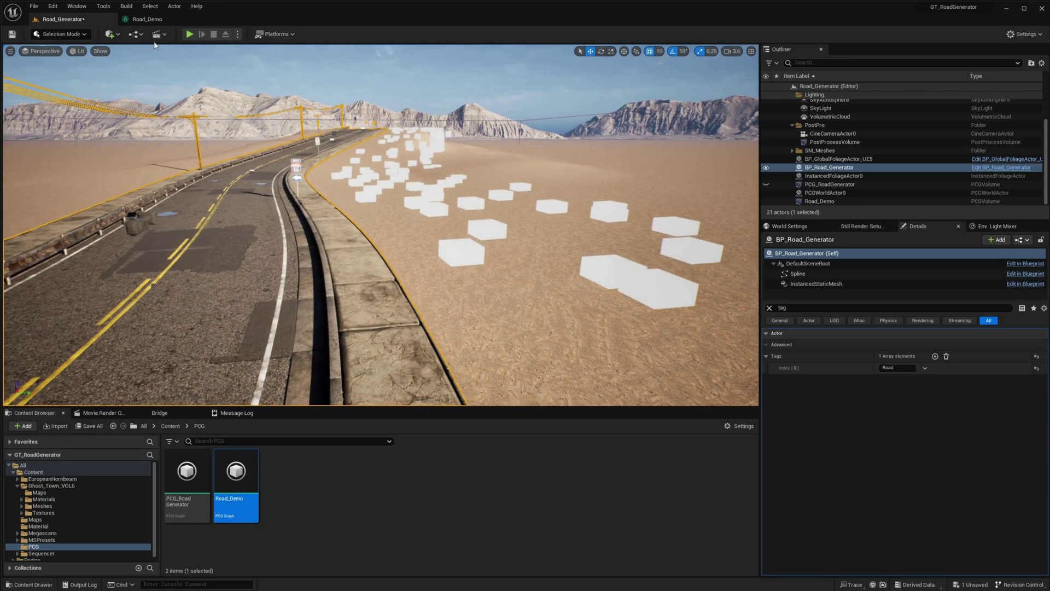
- Set the Transform Points maximum Z rotation to 360 and check the rotated debug cubes in the level
click(140, 19)
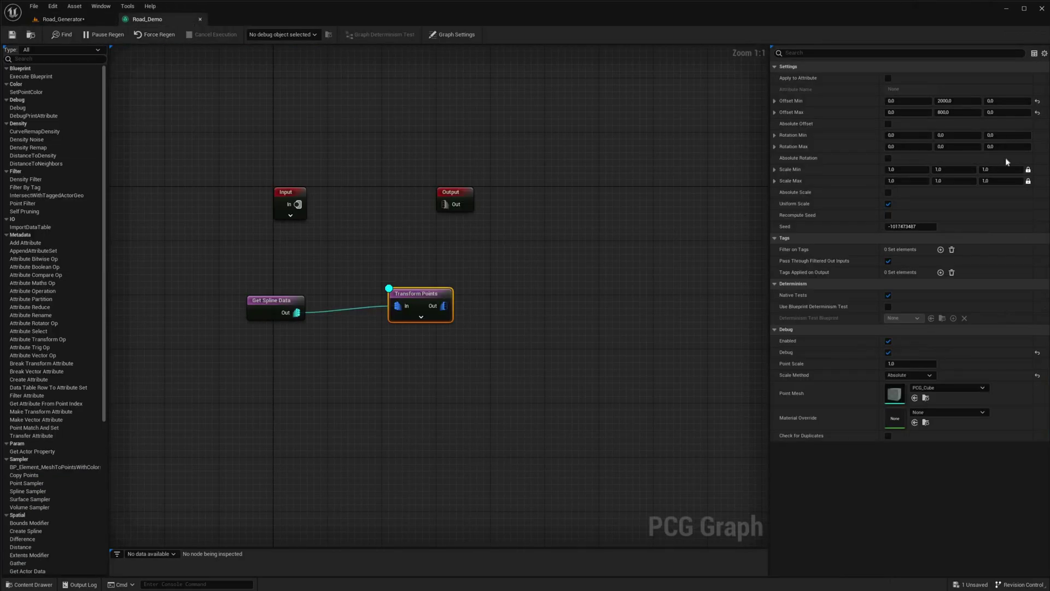
click(1009, 146)
text(36)
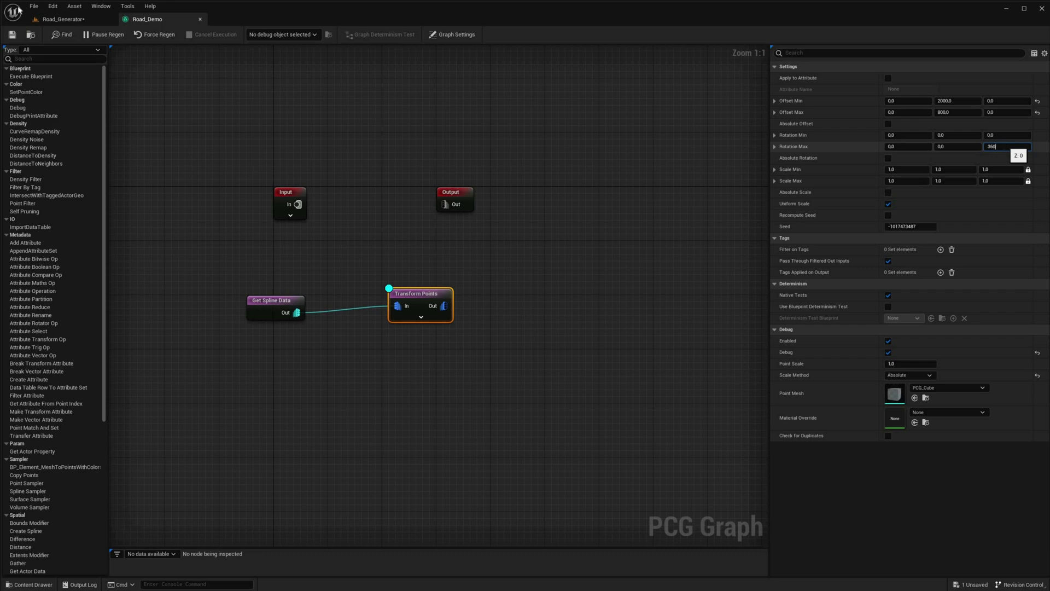
click(63, 19)
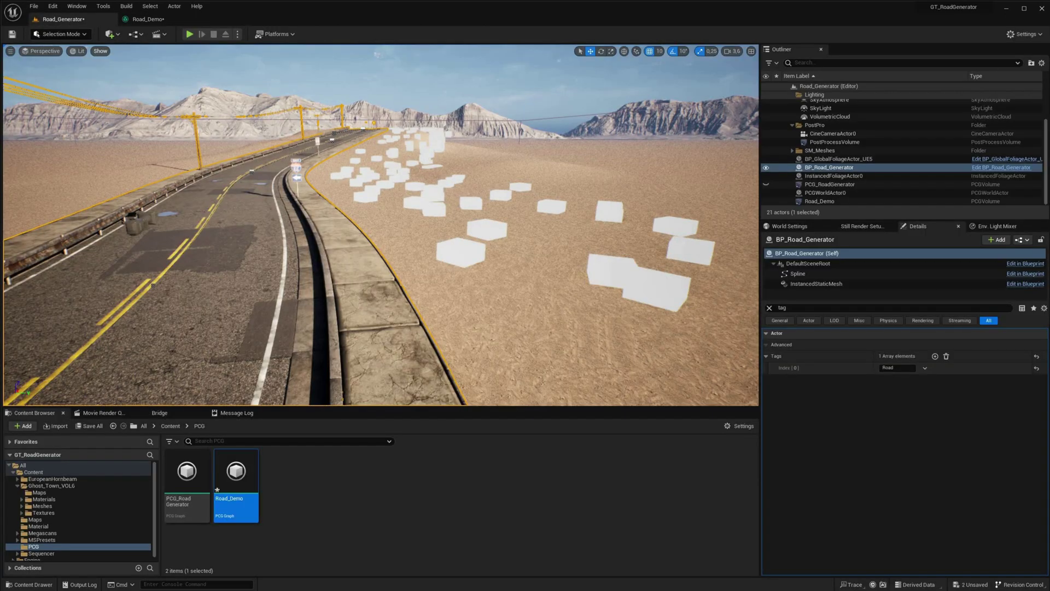
key(d)
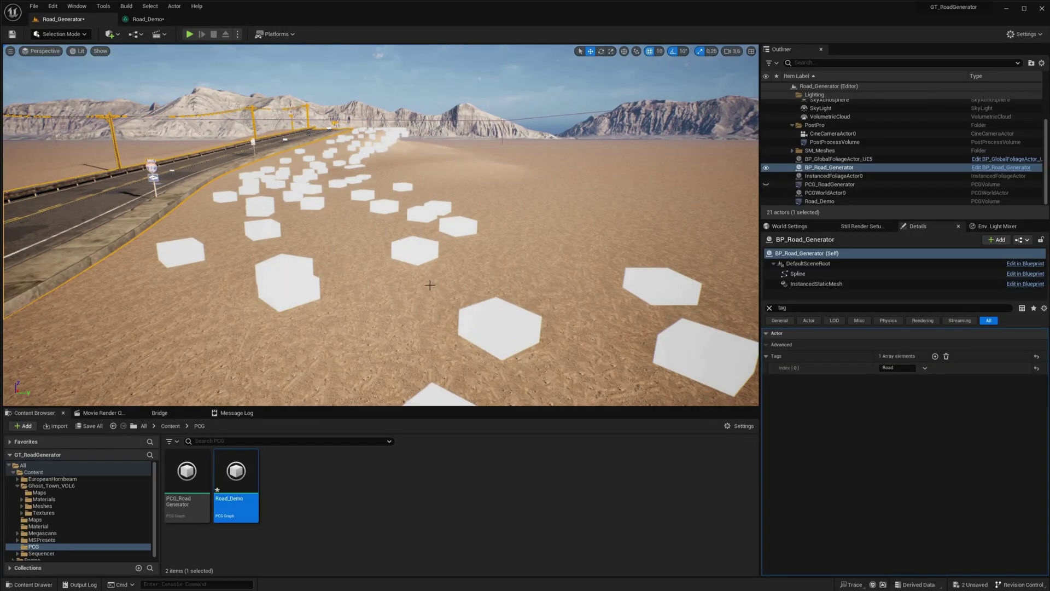
- Add a Projection node fed by the Transform Points output and inspect the points along the road in the level
click(154, 21)
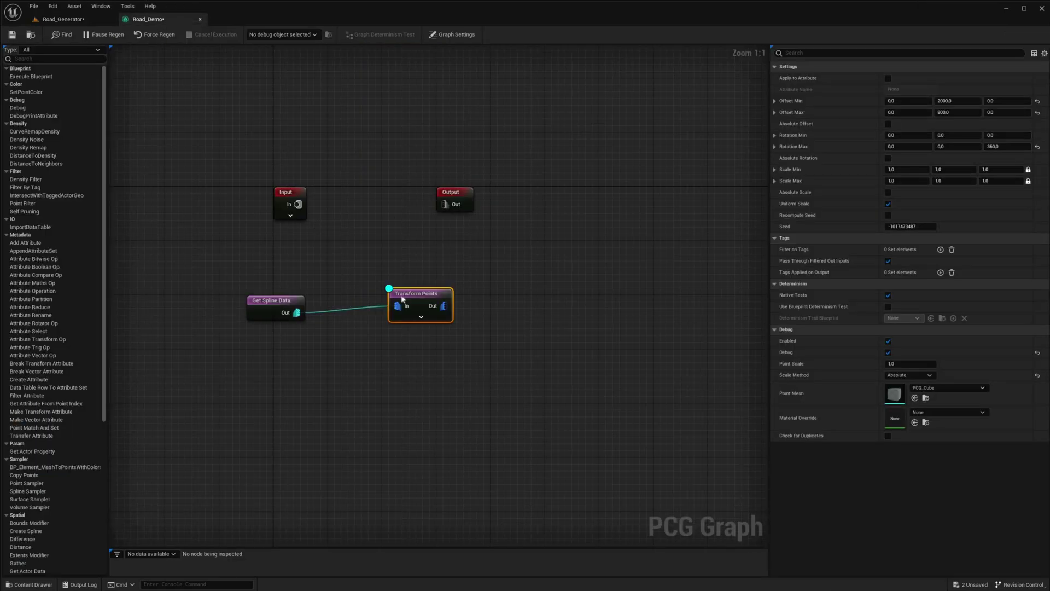
drag(443, 306, 506, 300)
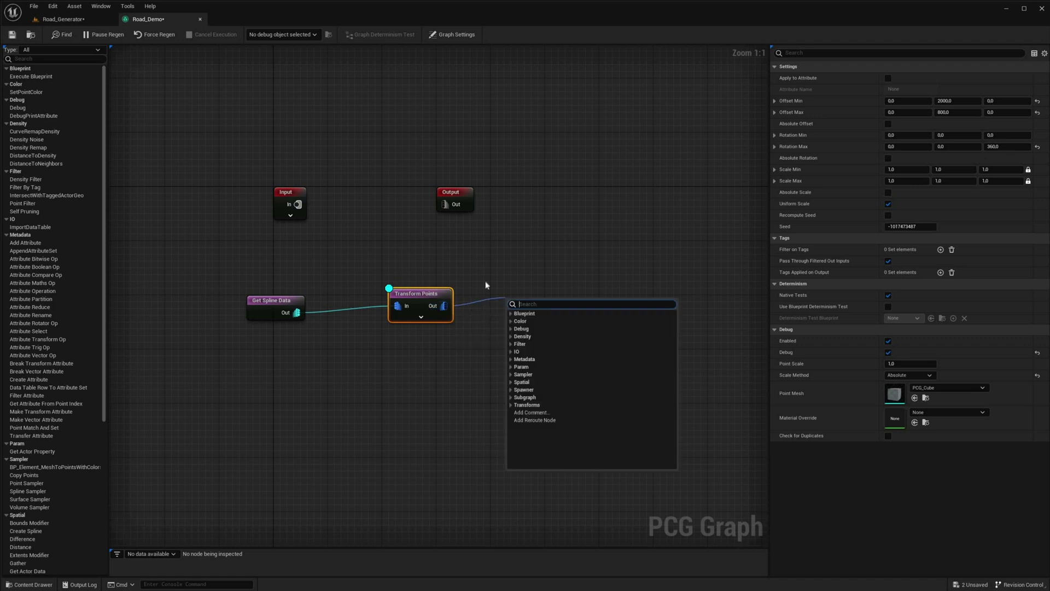
text(project)
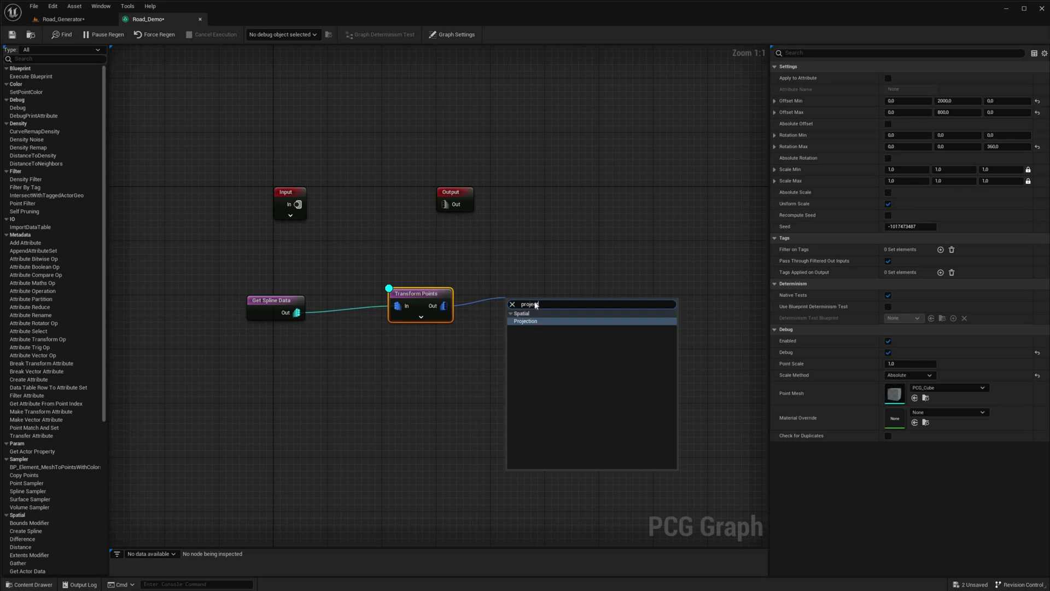
key(Return)
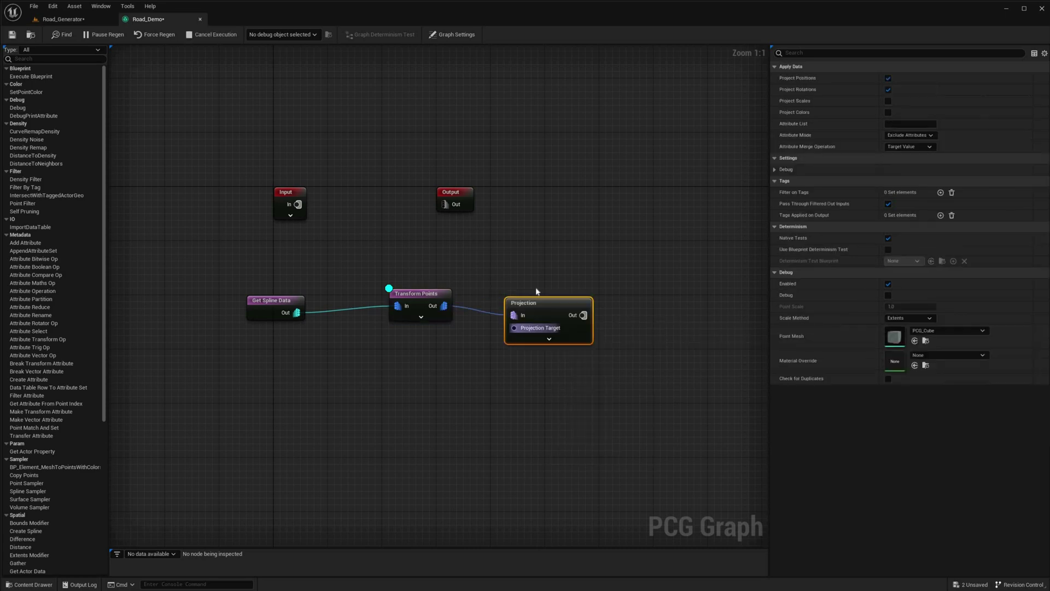
click(349, 268)
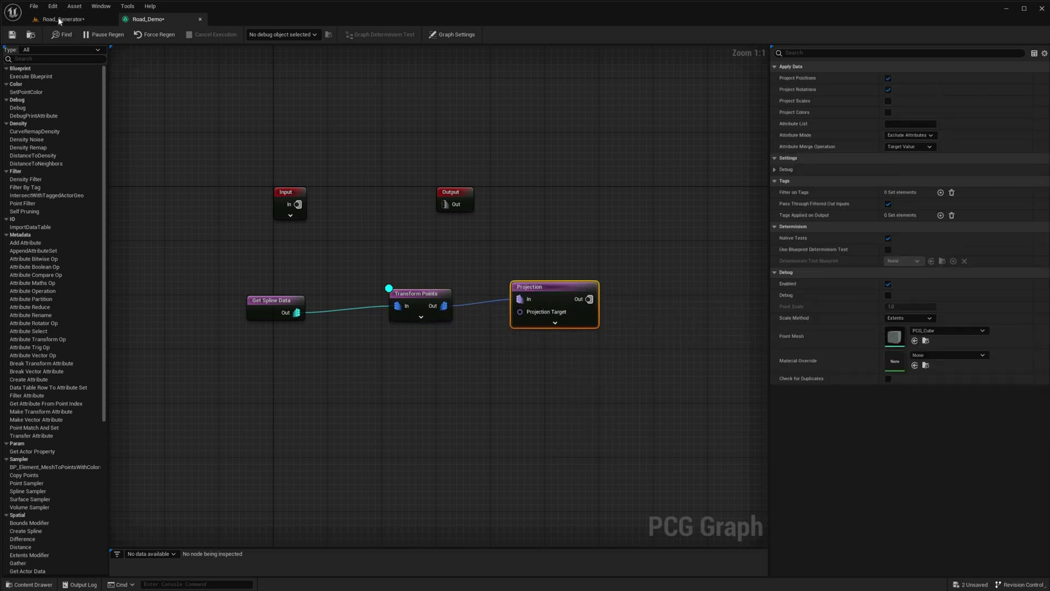
click(63, 19)
right_drag(423, 193, 492, 171)
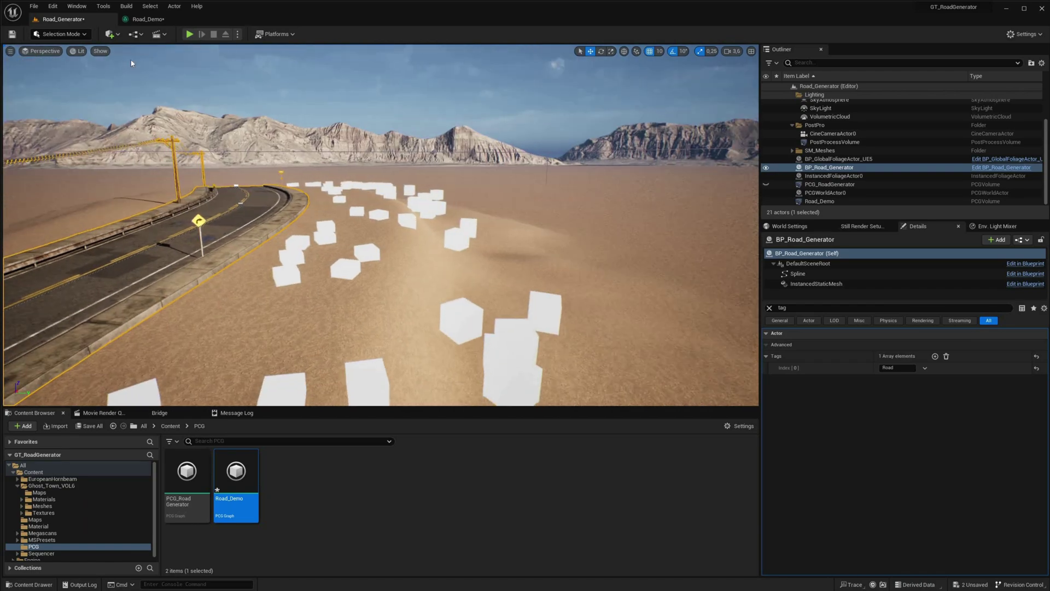
- Align Projection with Transform Points, switch debugging from Transform Points to Projection, and move the Input node ahead of Get Spline Data
click(148, 19)
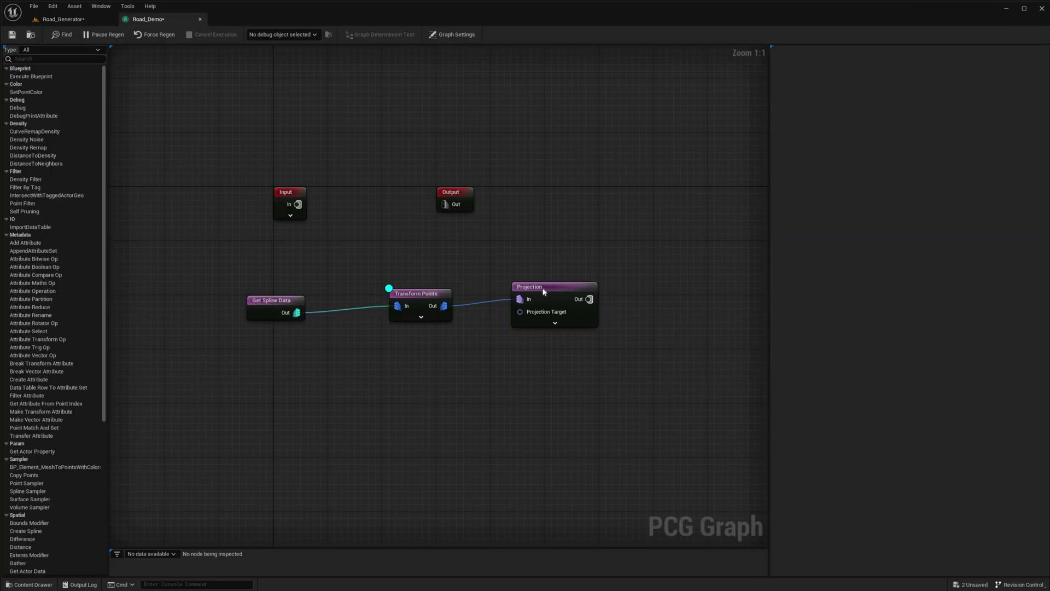
drag(544, 292, 545, 298)
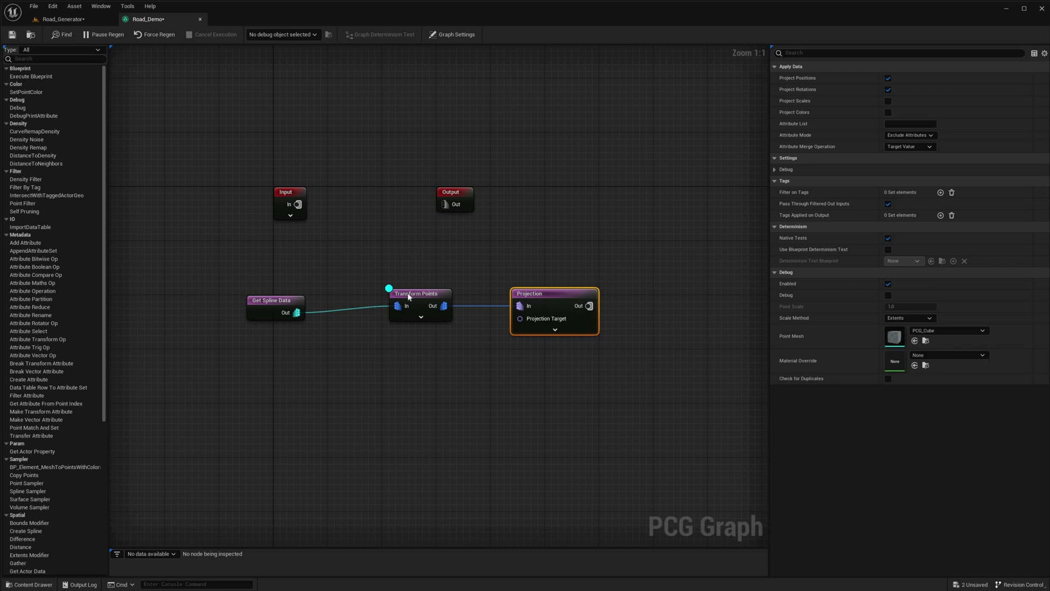
click(409, 296)
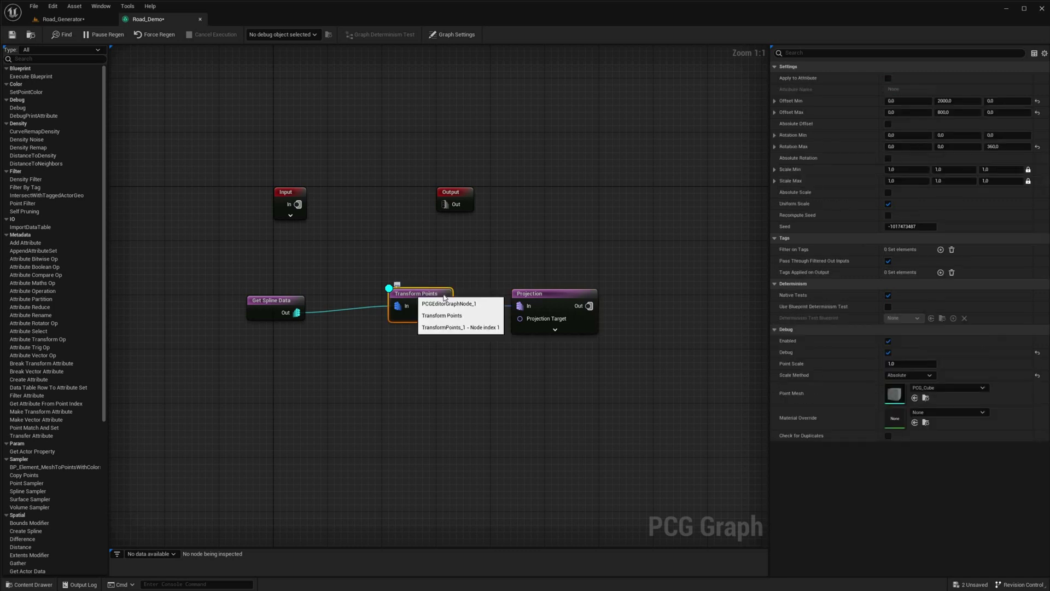
click(558, 298)
right_drag(433, 419, 490, 375)
drag(341, 164, 176, 276)
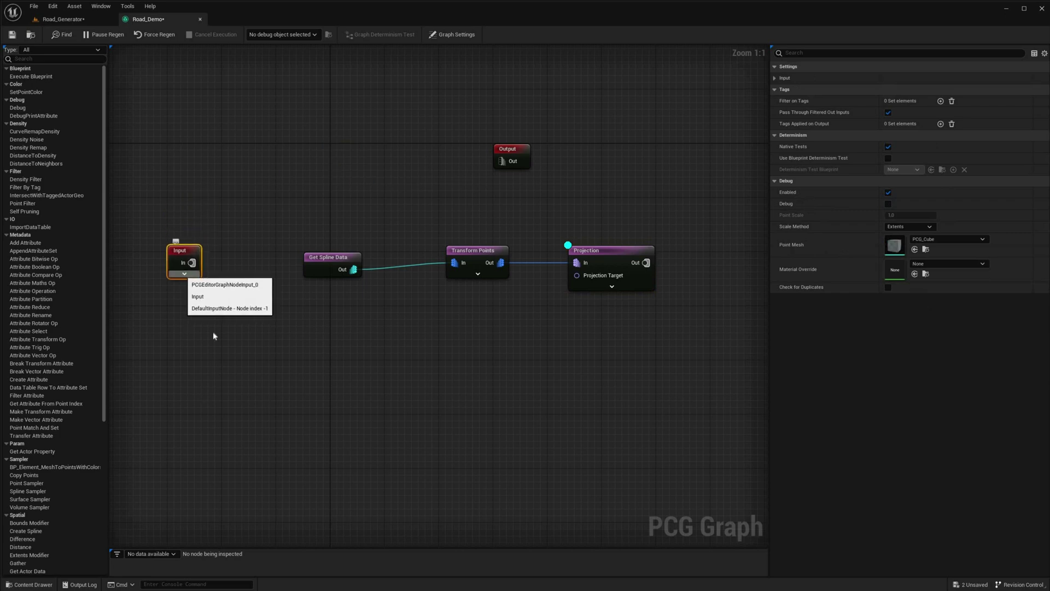
- Connect the Input node's Landscape output to the Projection Target input and check the projected points in the level
click(183, 273)
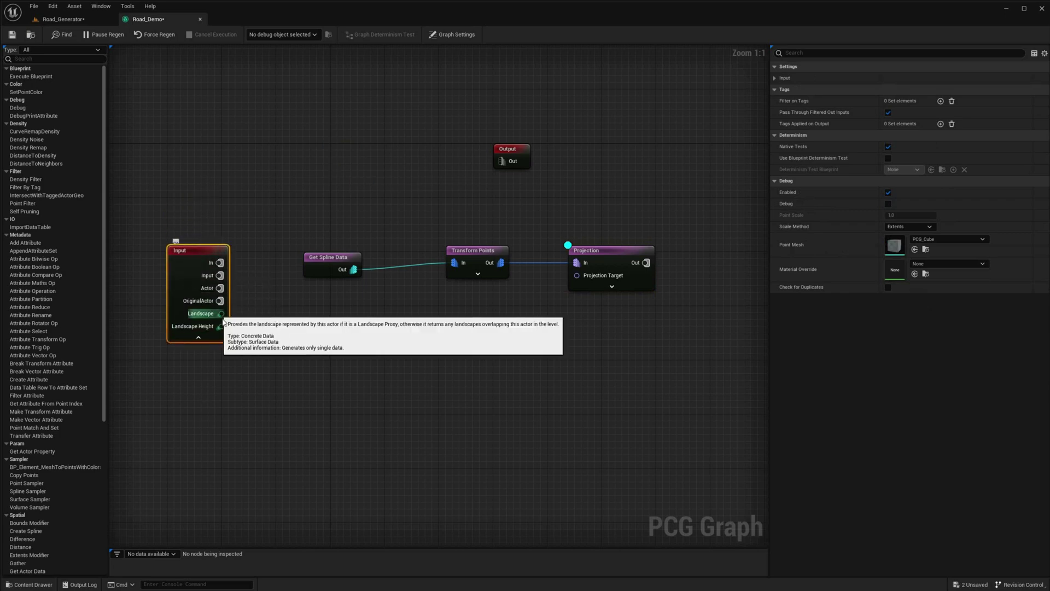
drag(220, 313, 576, 275)
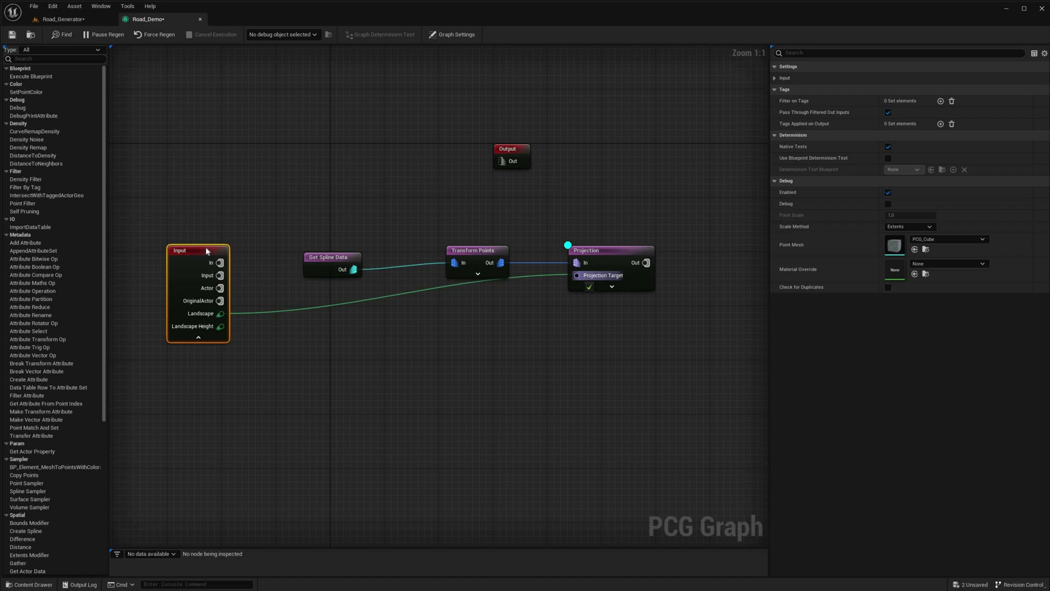
click(61, 20)
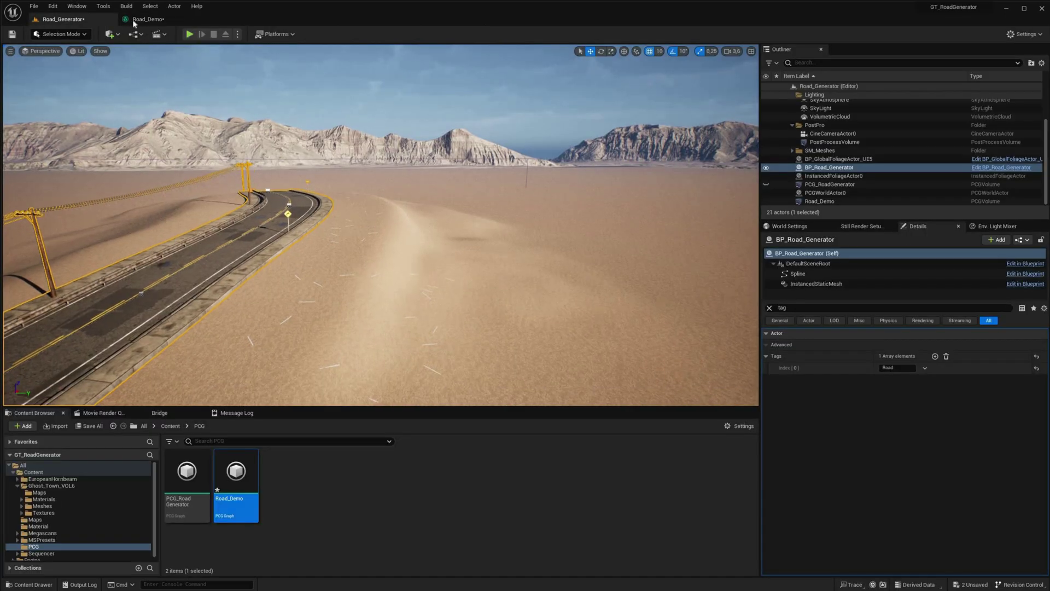
click(147, 19)
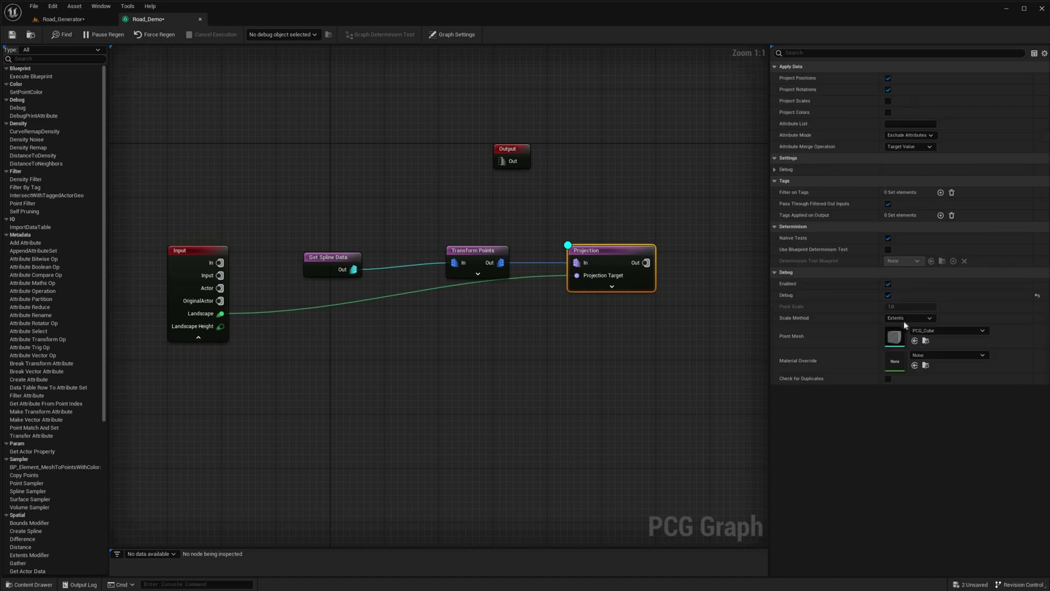
- Set the Projection node's debug scale method to Absolute and inspect the debug cubes along the road in the level
click(902, 320)
click(898, 327)
click(897, 334)
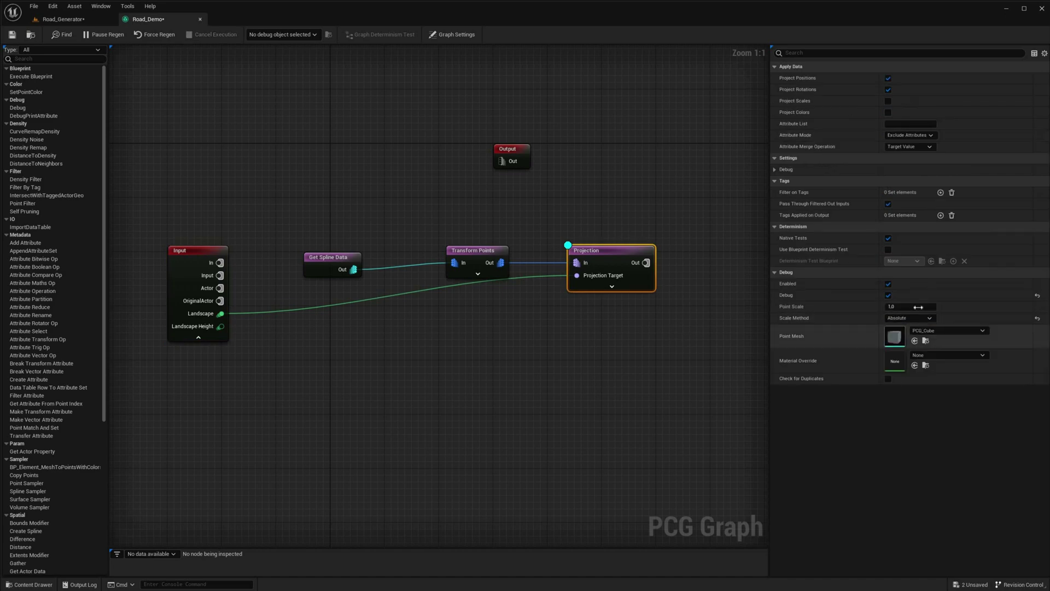
click(78, 21)
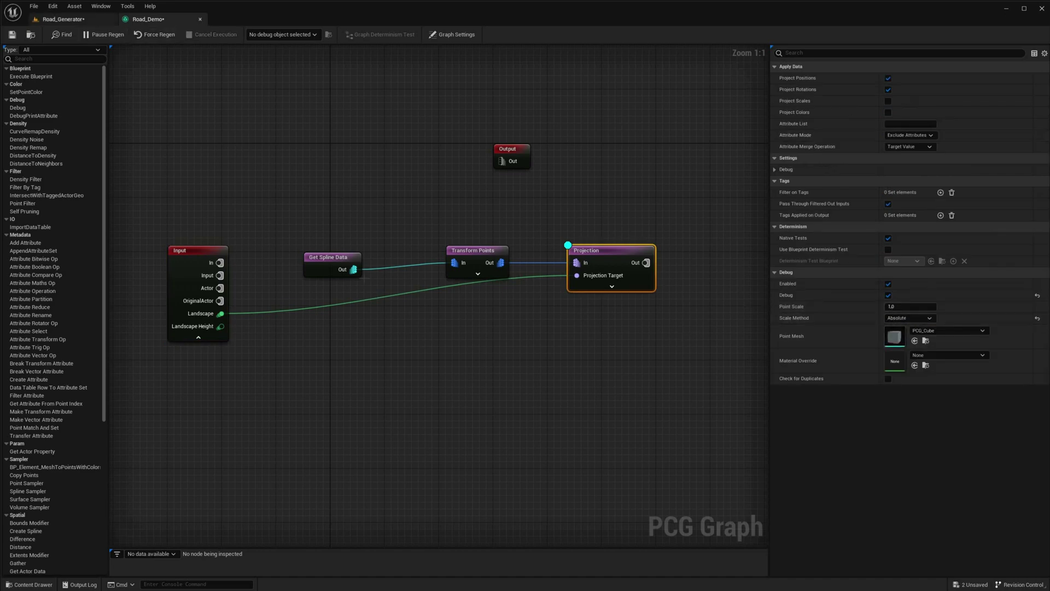
right_drag(412, 256, 568, 301)
right_drag(408, 301, 350, 286)
click(148, 20)
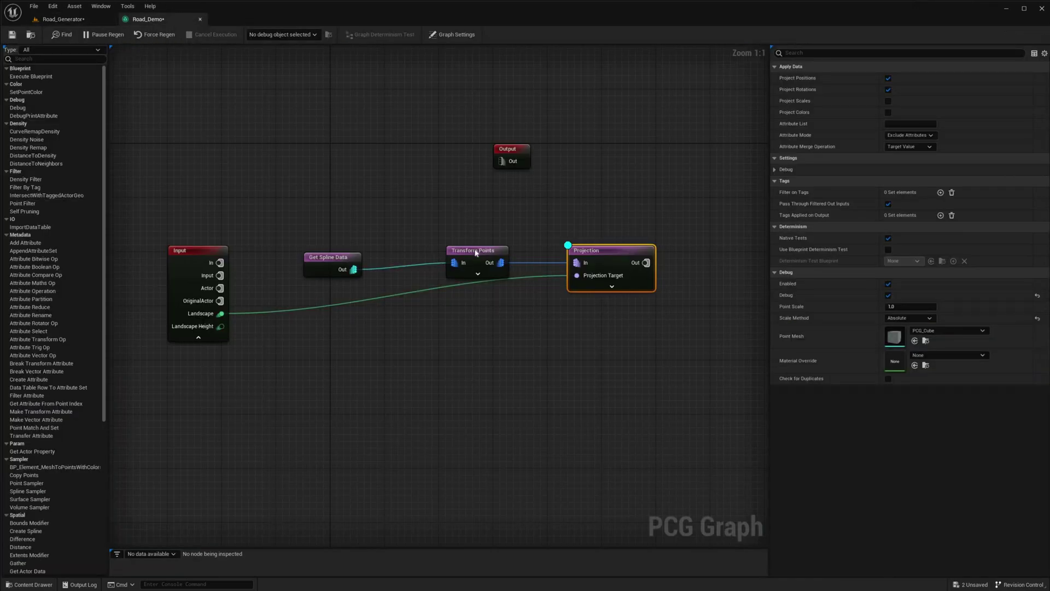
- Duplicate Transform Points below the original, feed it from Get Spline Data, and connect its output to Projection's In
click(479, 257)
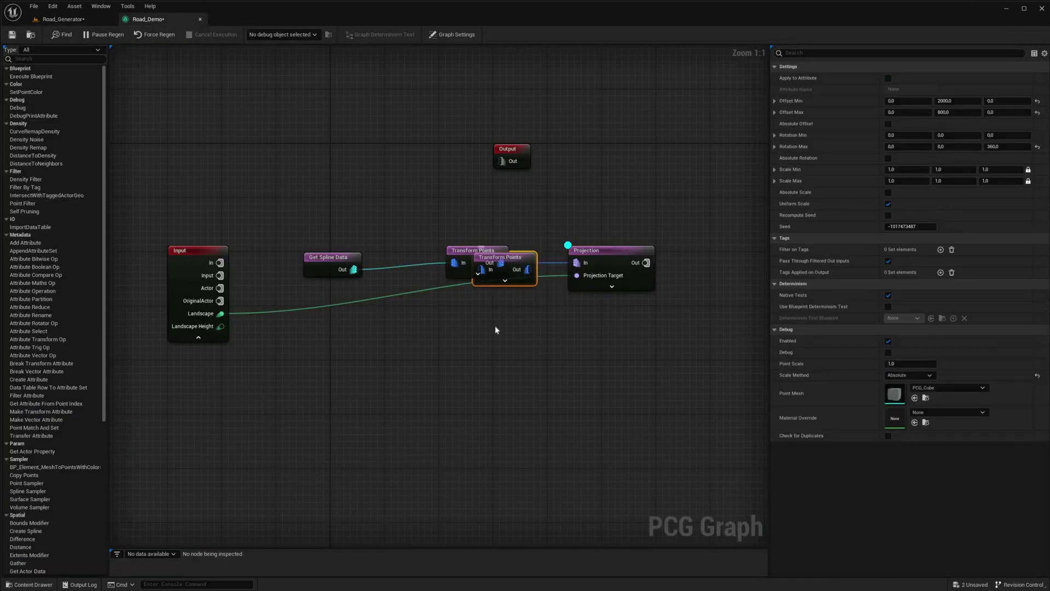
key(ctrl+d)
drag(497, 314, 495, 309)
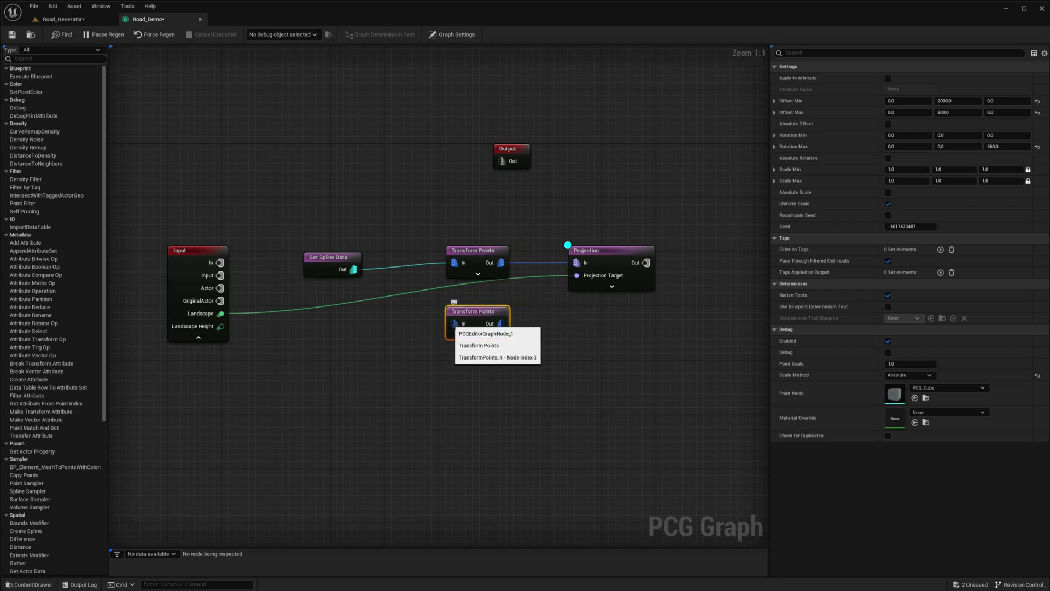
drag(353, 269, 454, 323)
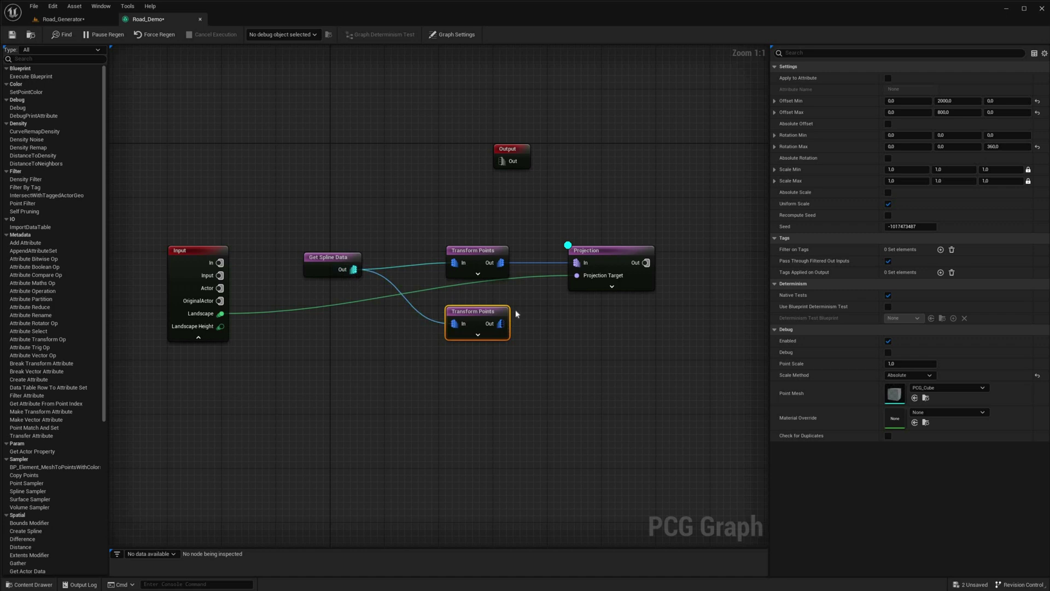
drag(570, 269, 576, 263)
- Set the duplicated Transform Points Y offset to -2000 minimum and -800 maximum, and save the graph
click(957, 100)
text(-)
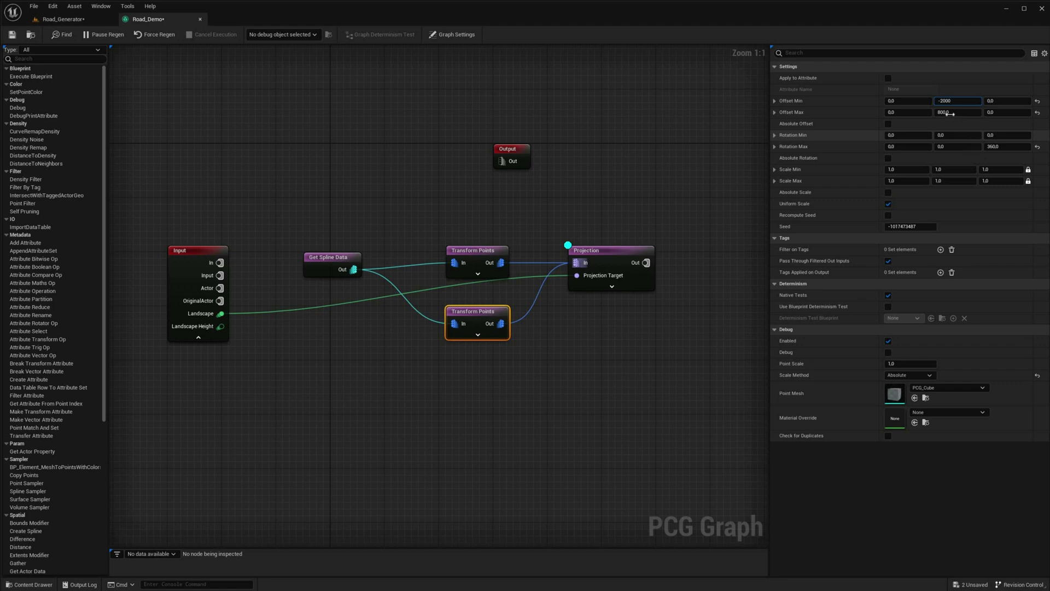
click(948, 113)
text(-800)
key(Return)
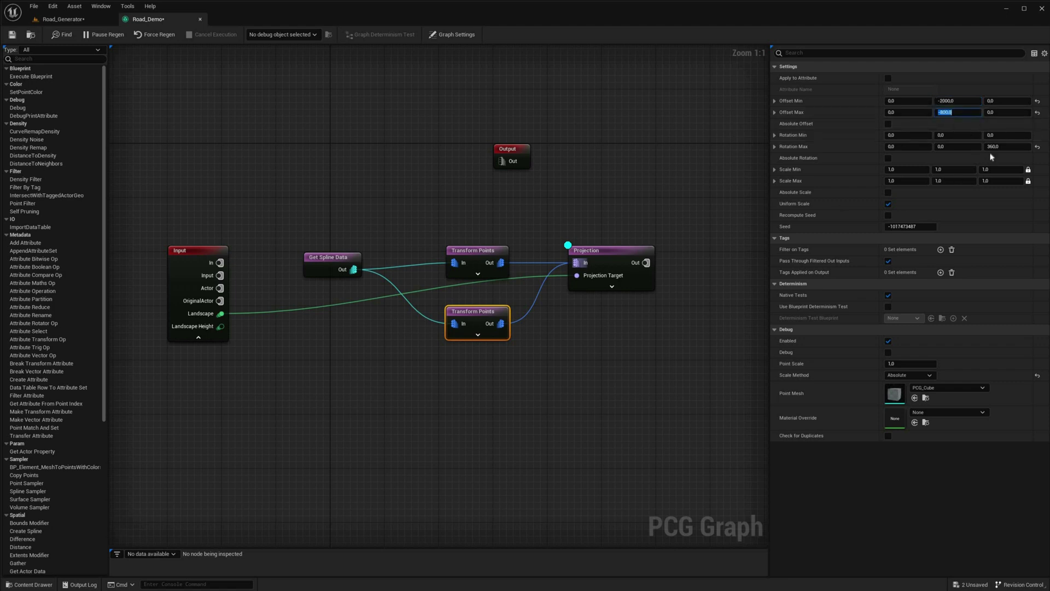
click(12, 35)
- Inspect the point spread on each side of the road in the Road_Generator level
click(63, 19)
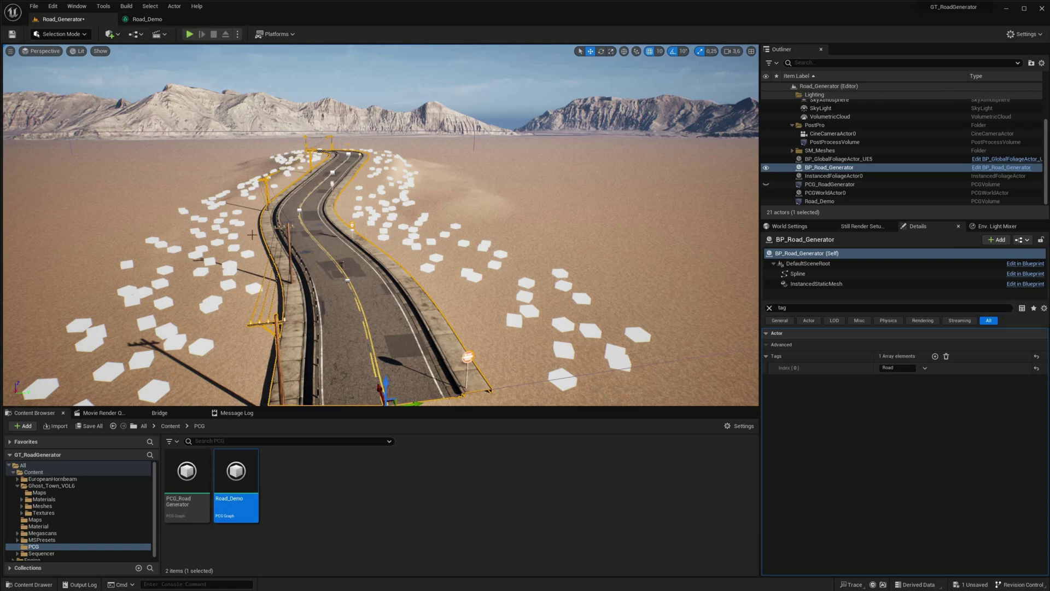
mouse_move(447, 230)
right_down()
mouse_move(481, 252)
mouse_move(492, 247)
mouse_move(415, 230)
mouse_move(465, 230)
mouse_move(462, 216)
right_up()
click(148, 19)
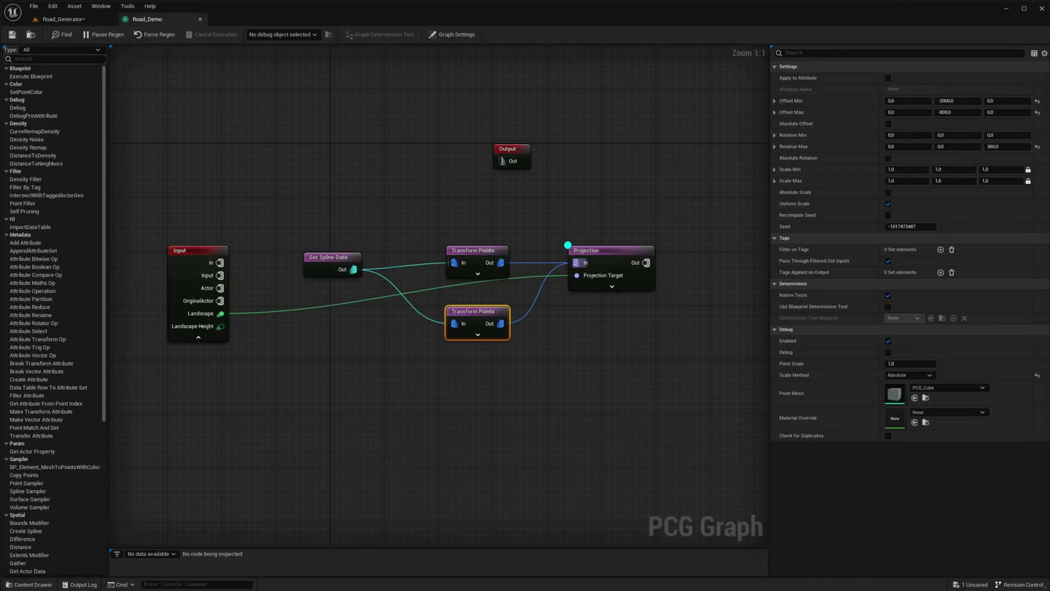
- Move the Input node closer to Get Spline Data and place Projection midway between the two Transform Points nodes
drag(186, 250, 204, 262)
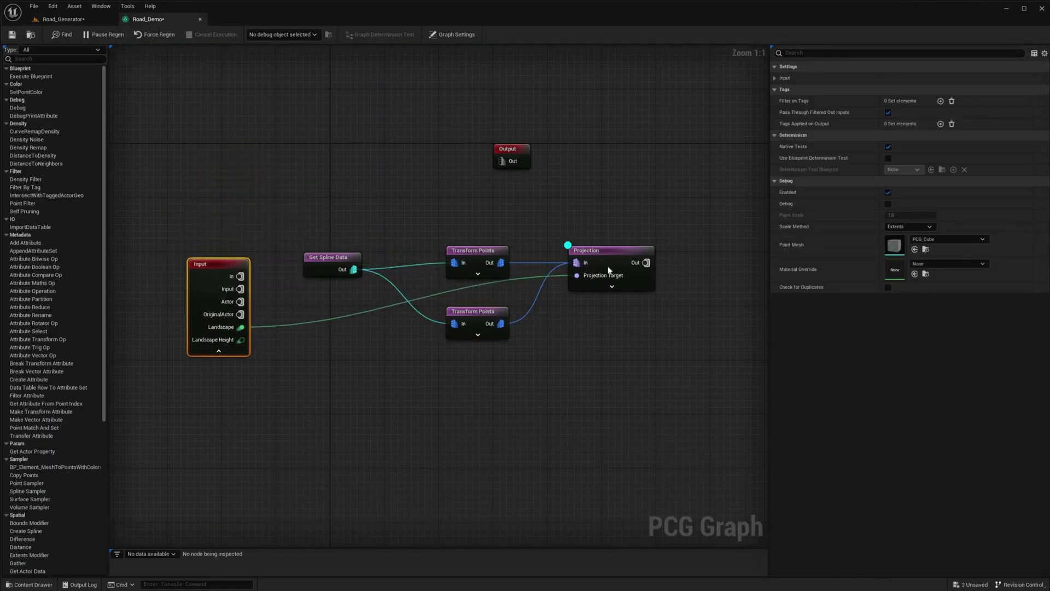
drag(598, 246, 603, 267)
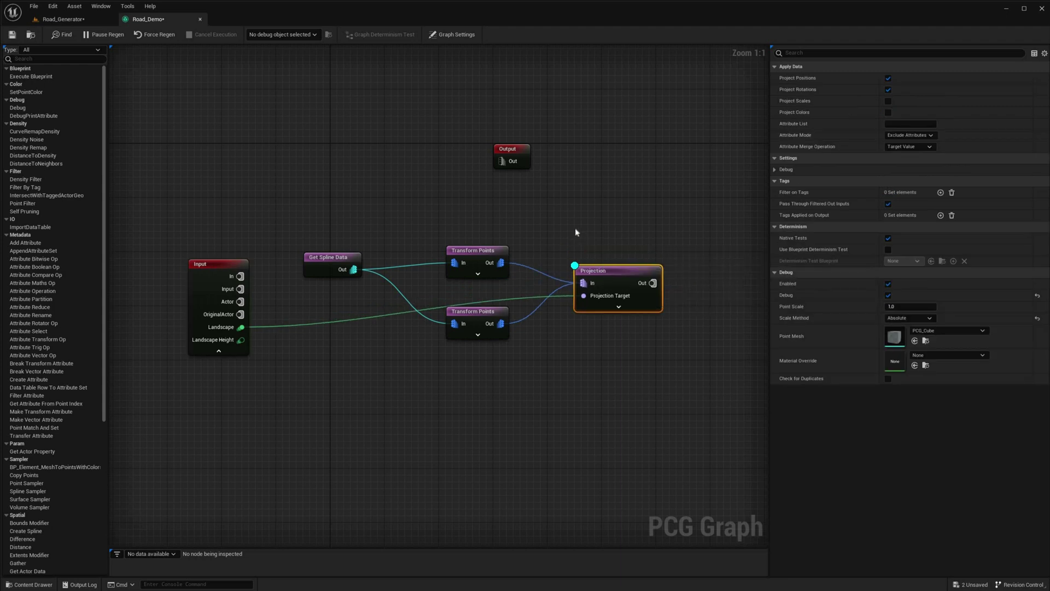
right_drag(596, 214, 390, 153)
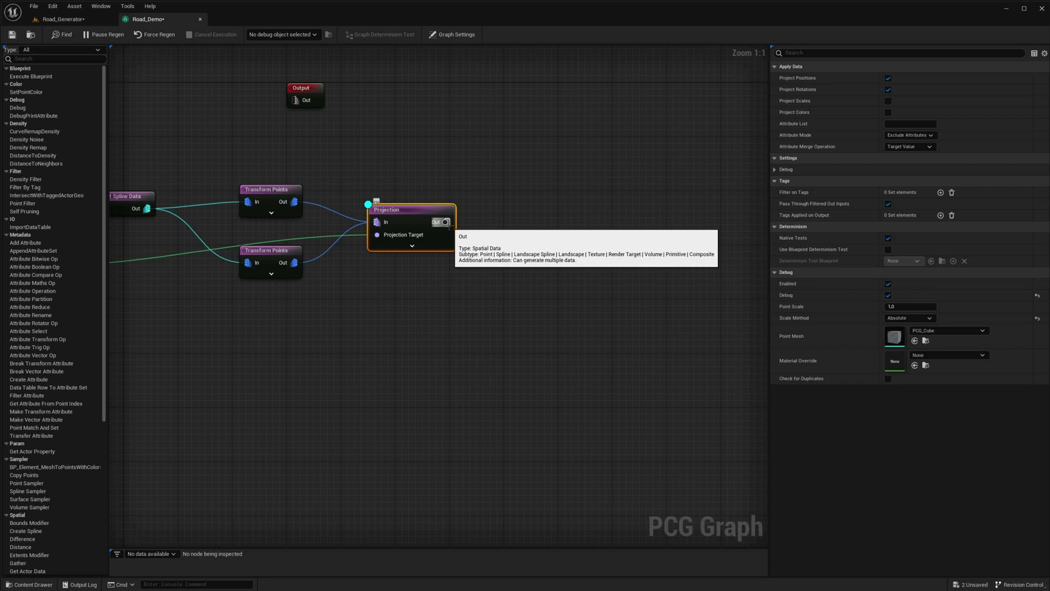
- Add a Static Mesh Spawner fed by the Projection output and turn off debugging on Projection
drag(446, 222, 502, 230)
text(spawn)
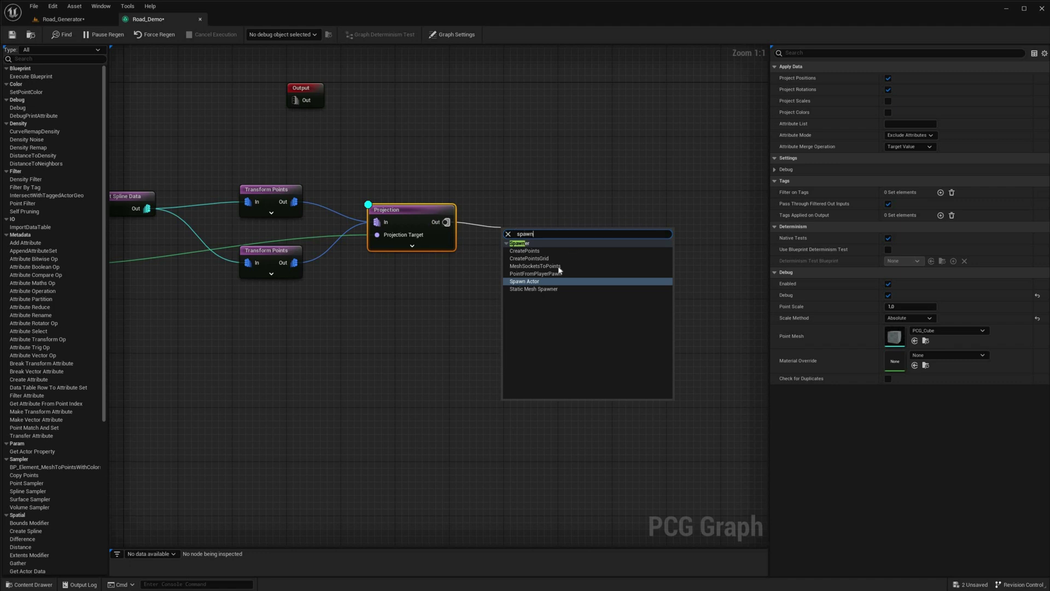
click(530, 289)
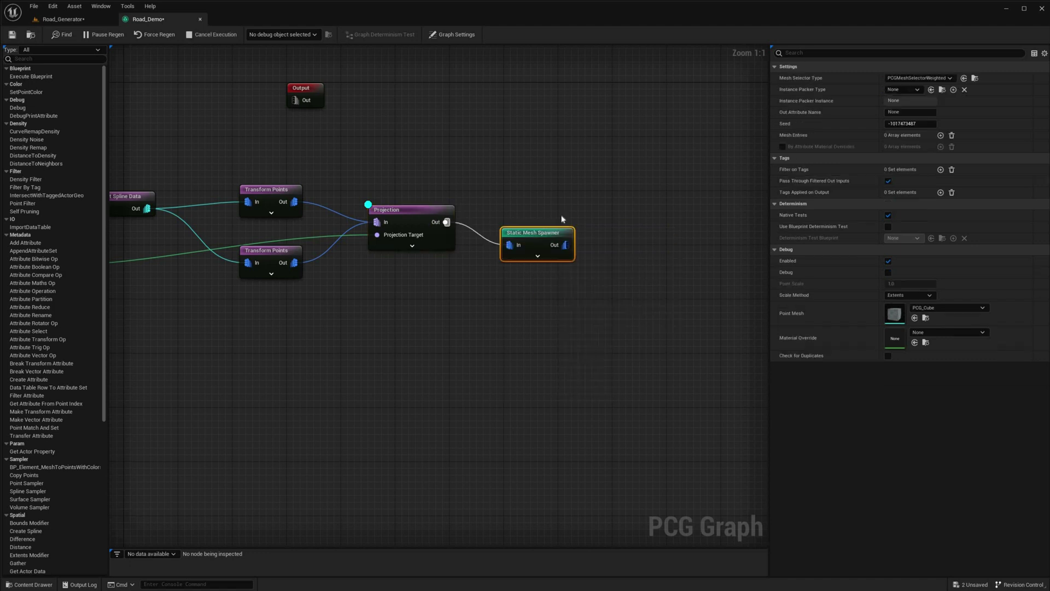
drag(566, 221, 599, 203)
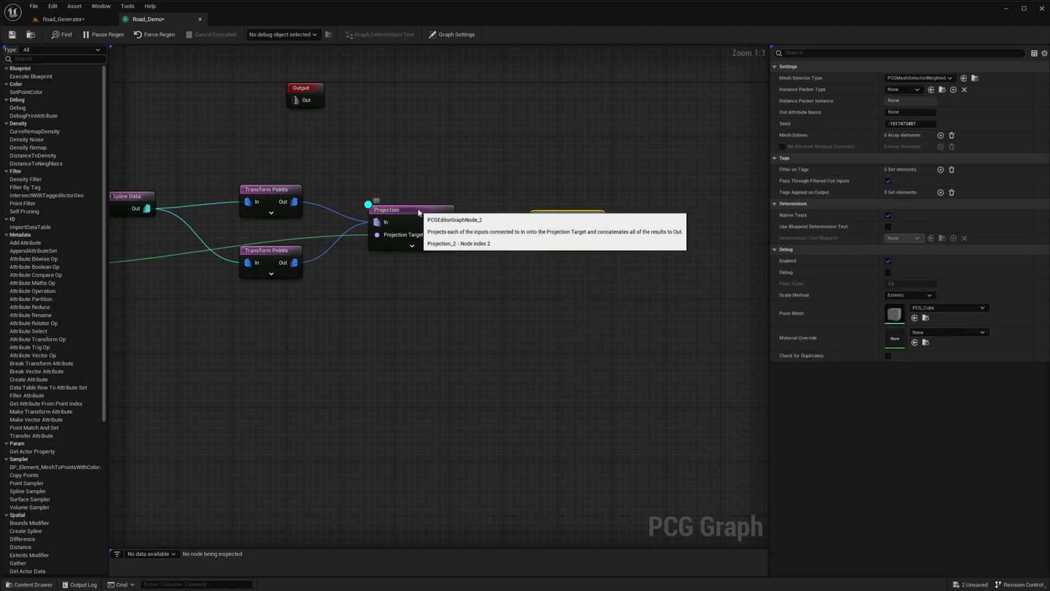
click(419, 212)
click(579, 218)
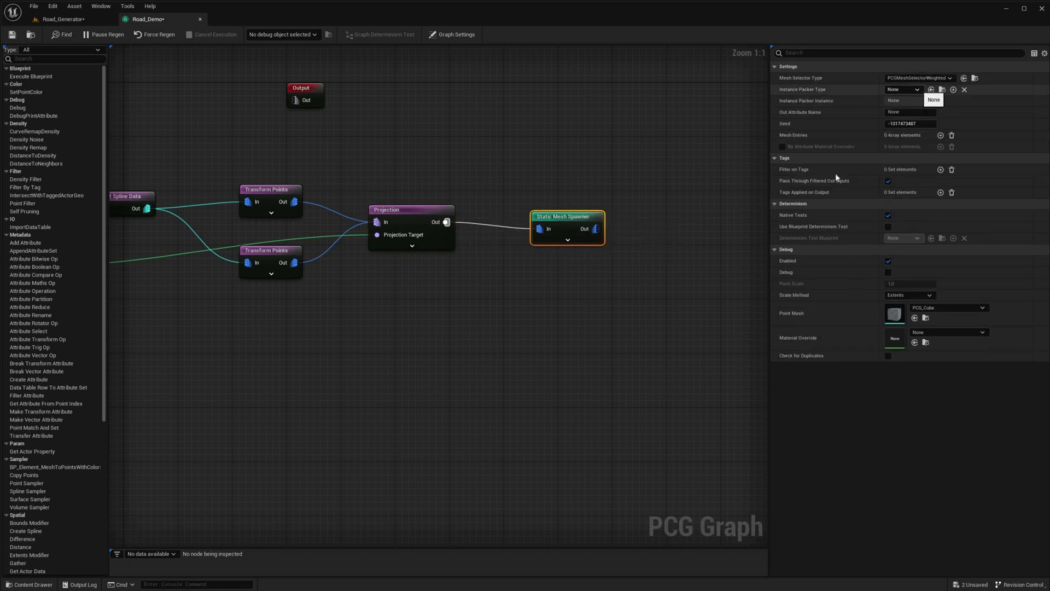
- Add a mesh entry to the Static Mesh Spawner and assign a European Hornbeam tree as its static mesh
click(940, 170)
click(951, 171)
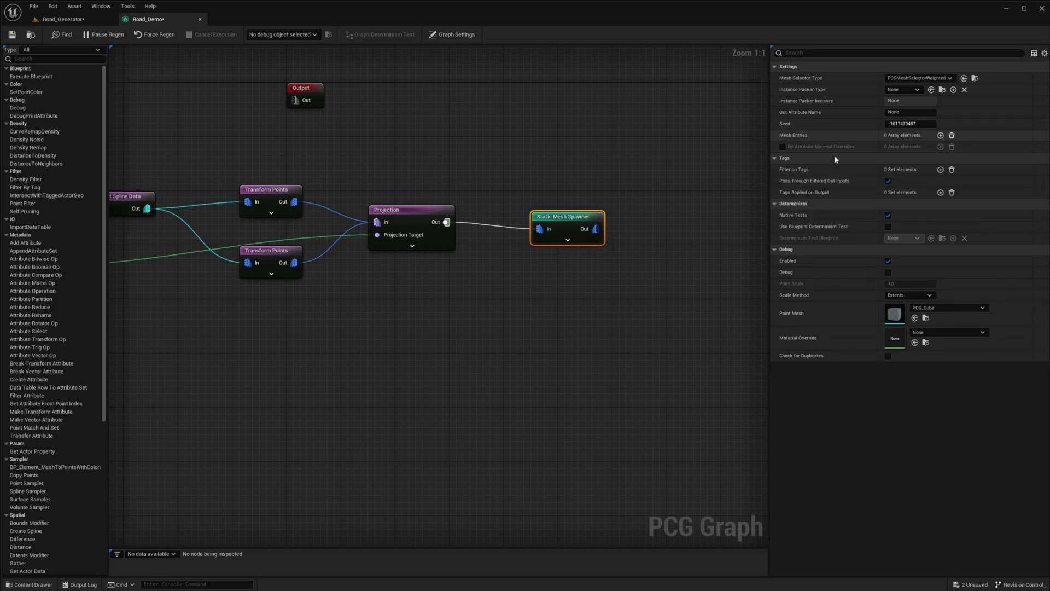
click(940, 135)
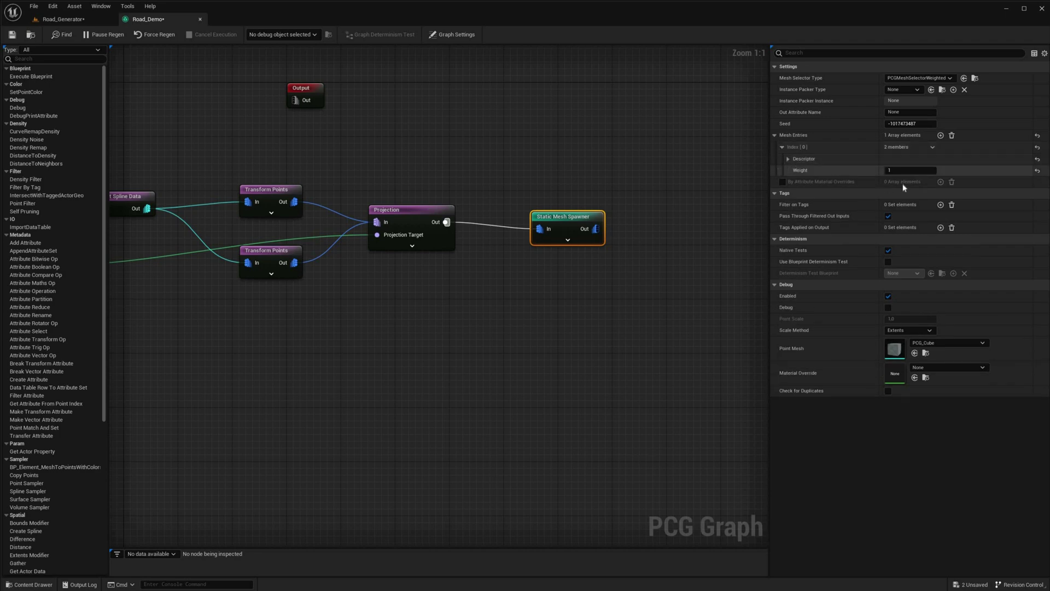
click(788, 159)
click(26, 584)
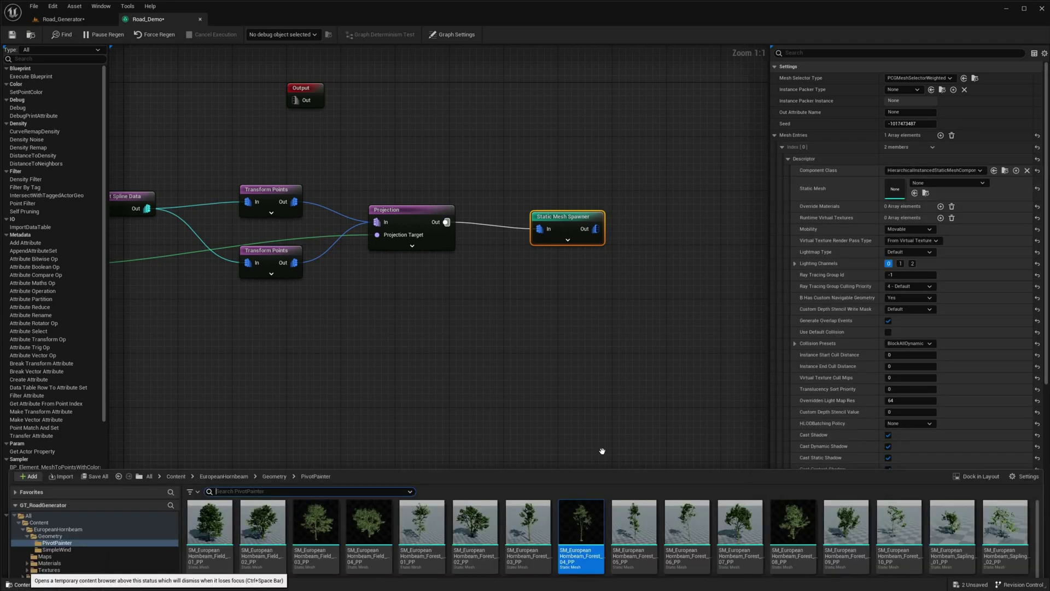
drag(793, 435, 895, 190)
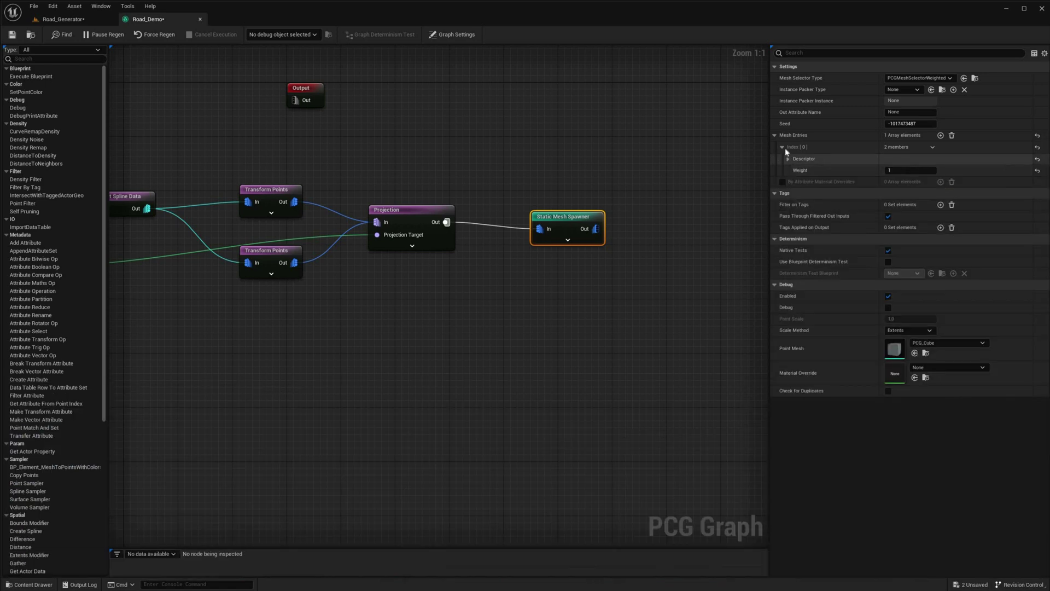
- Add three more mesh entries to the Static Mesh Spawner and assign a European Hornbeam tree mesh to Index 1
click(782, 147)
click(940, 135)
click(941, 136)
click(940, 136)
click(783, 159)
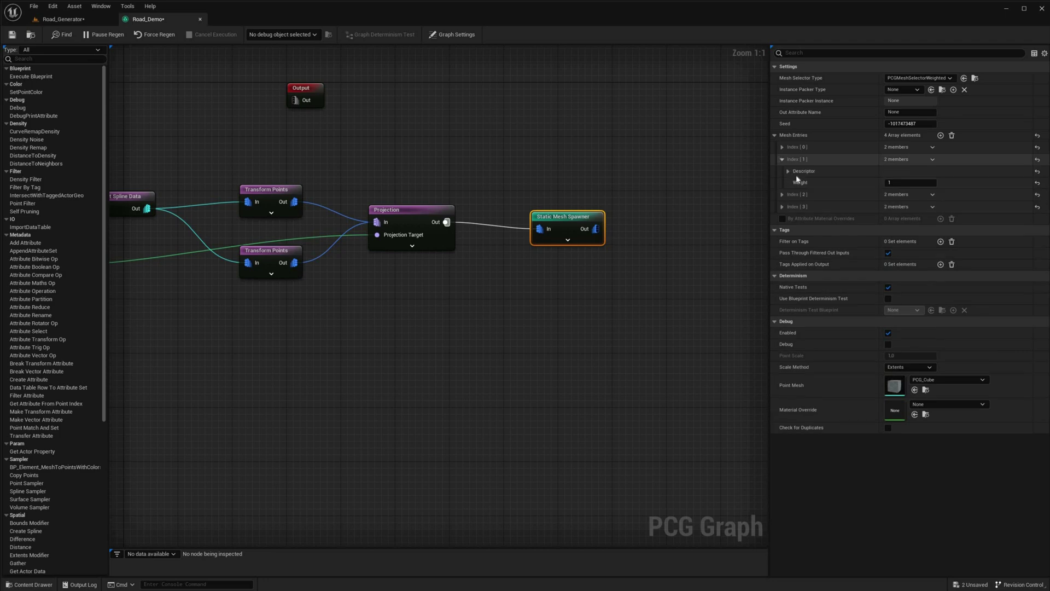
click(788, 172)
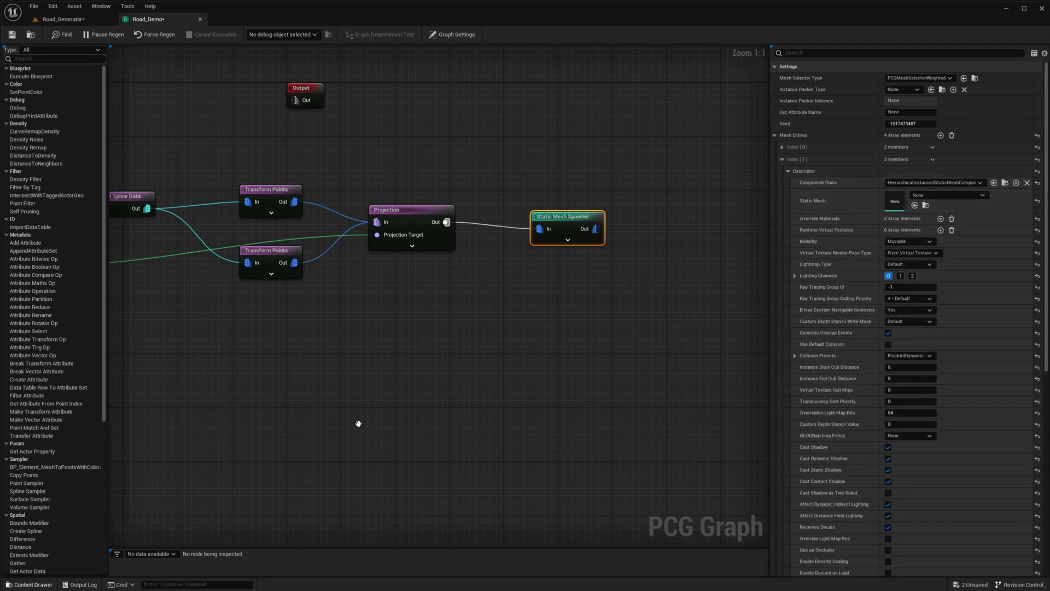
key(ctrl+space)
click(315, 435)
drag(315, 435, 930, 201)
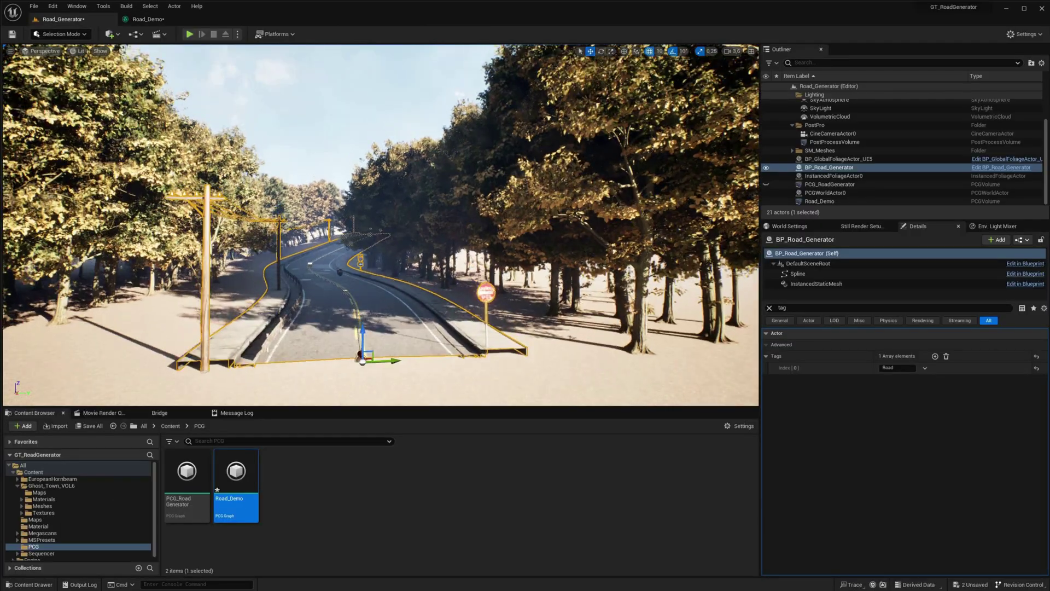
- Inspect the spawned trees along both sides of the road in the level
key(w)
mouse_move(381, 225)
right_down()
mouse_move(388, 246)
mouse_move(387, 210)
right_up()
key(e)
key(s)
right_drag(382, 314, 358, 315)
key(e)
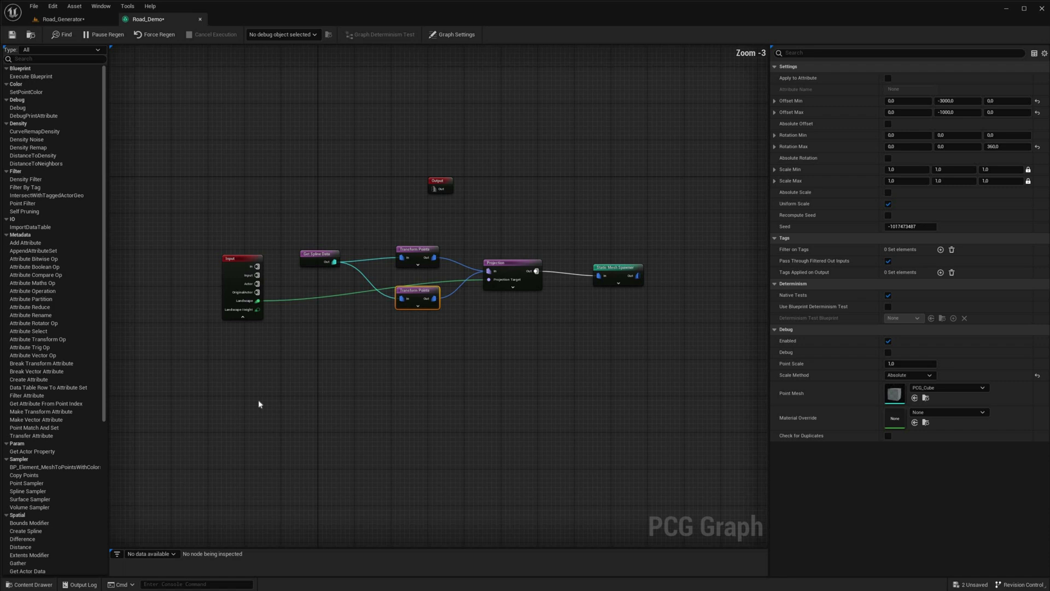
- Move Get Spline Data below Input and group the Transform Points, Projection and Static Mesh Spawner nodes in a comment titled Trees
drag(327, 255, 259, 400)
drag(614, 274, 672, 283)
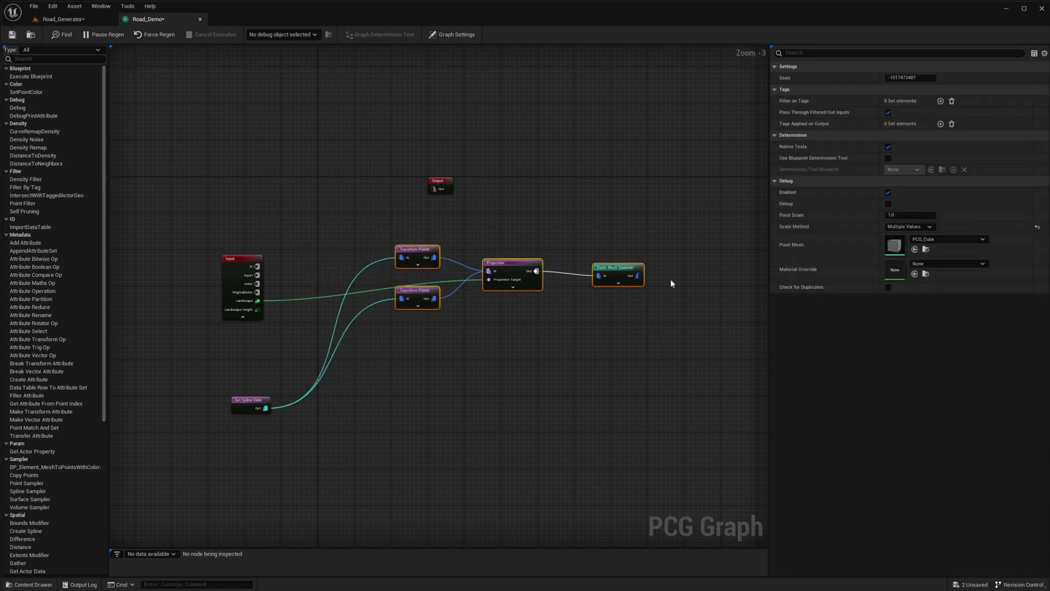
drag(439, 227, 705, 356)
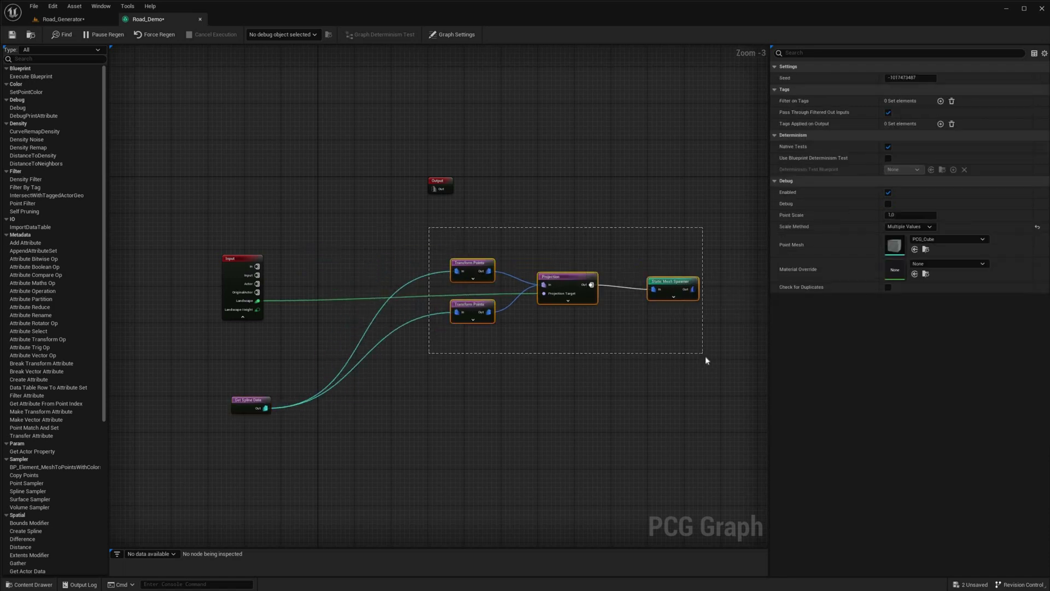
key(c)
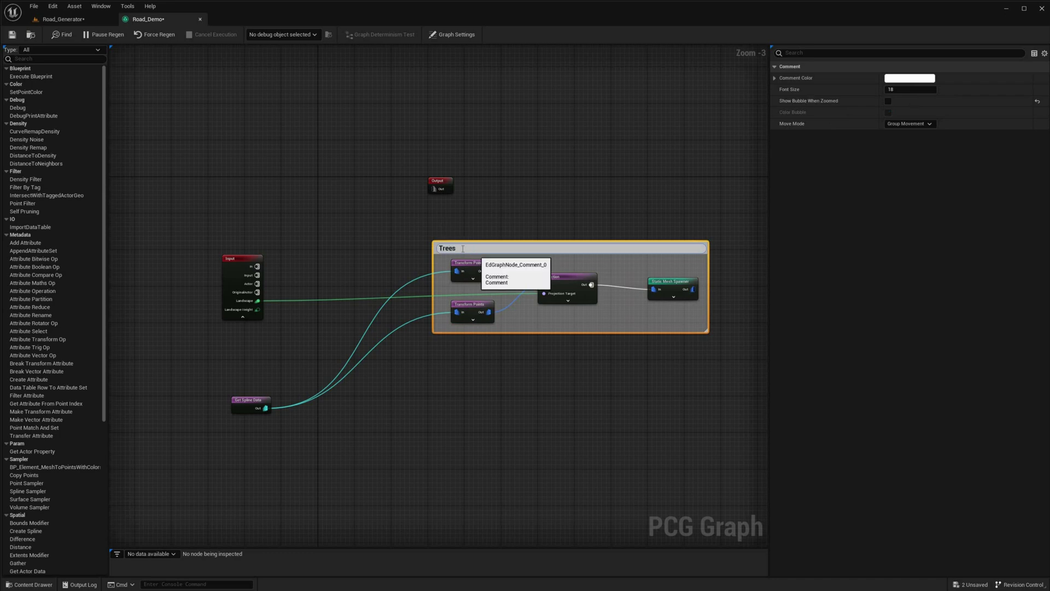
click(386, 238)
- Add a Spline Sampler node and route Get Spline Data through it into both Transform Points nodes of the Trees group
right_drag(467, 417, 369, 288)
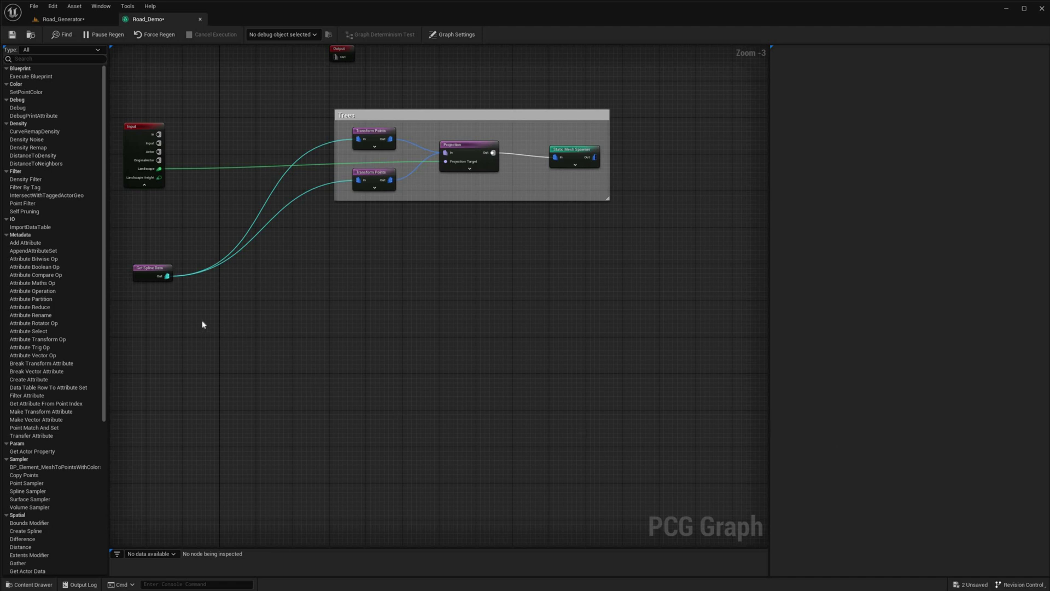
right_drag(379, 245, 384, 292)
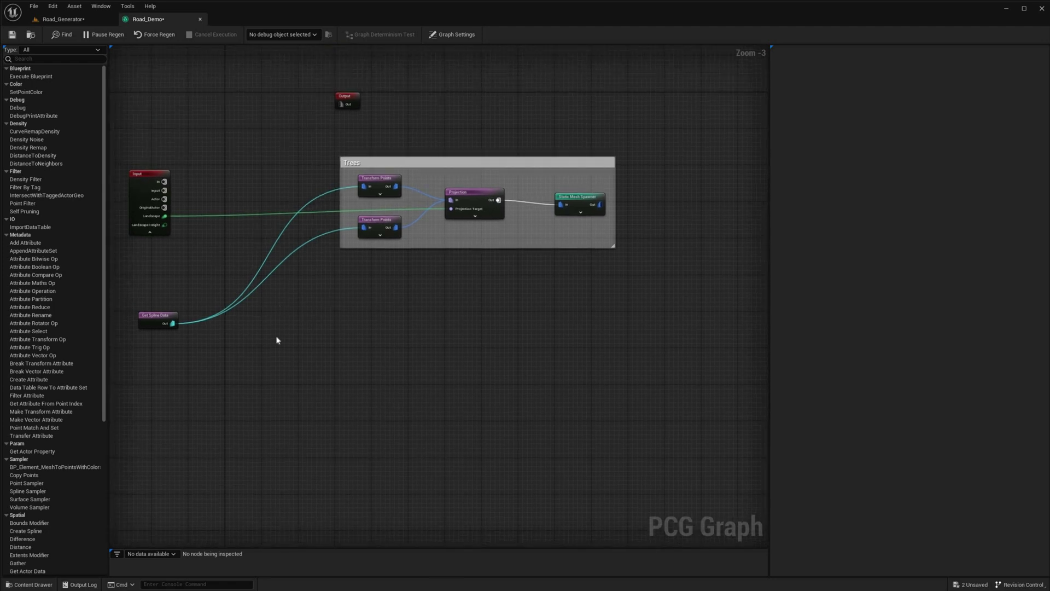
right_click(293, 324)
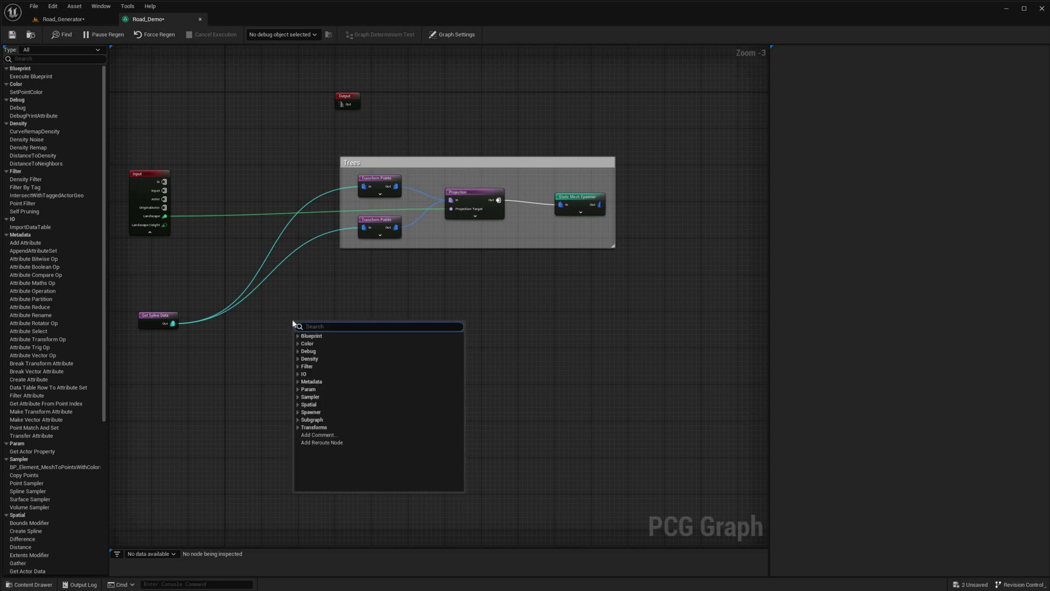
text(spline)
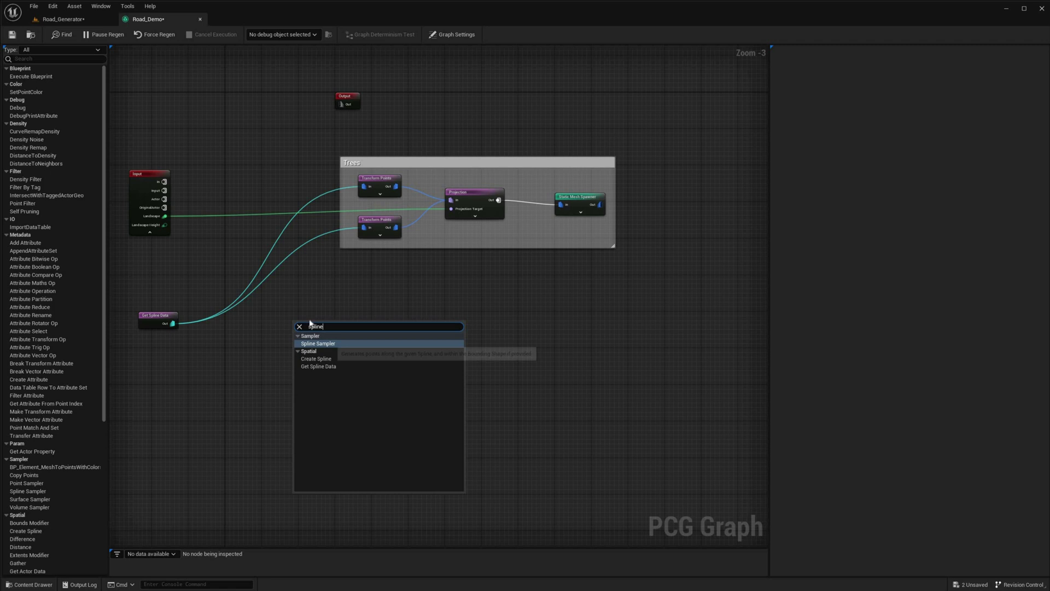
click(315, 343)
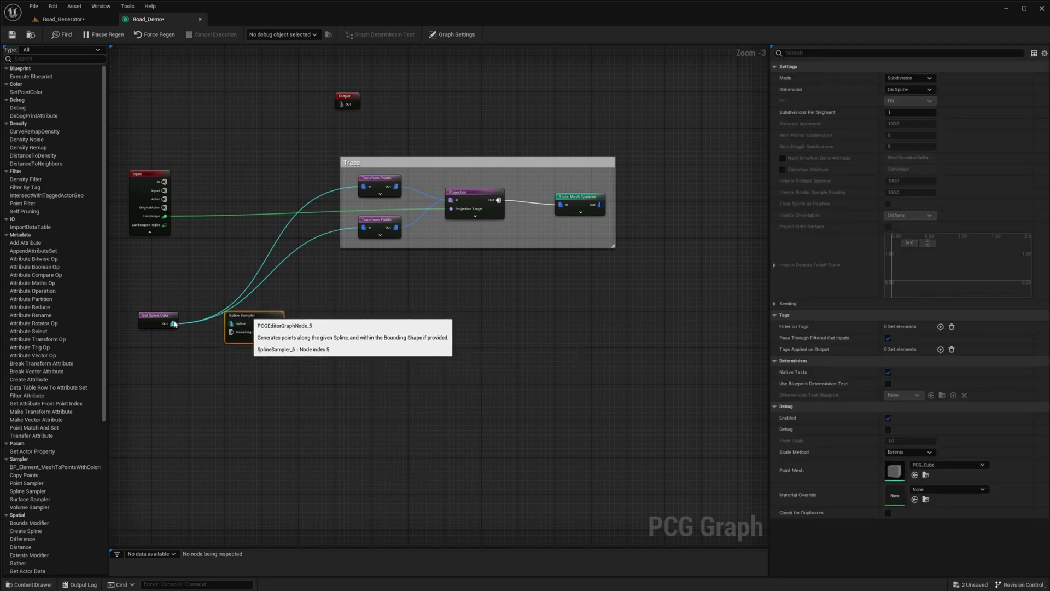
ctrl+drag(172, 323, 277, 323)
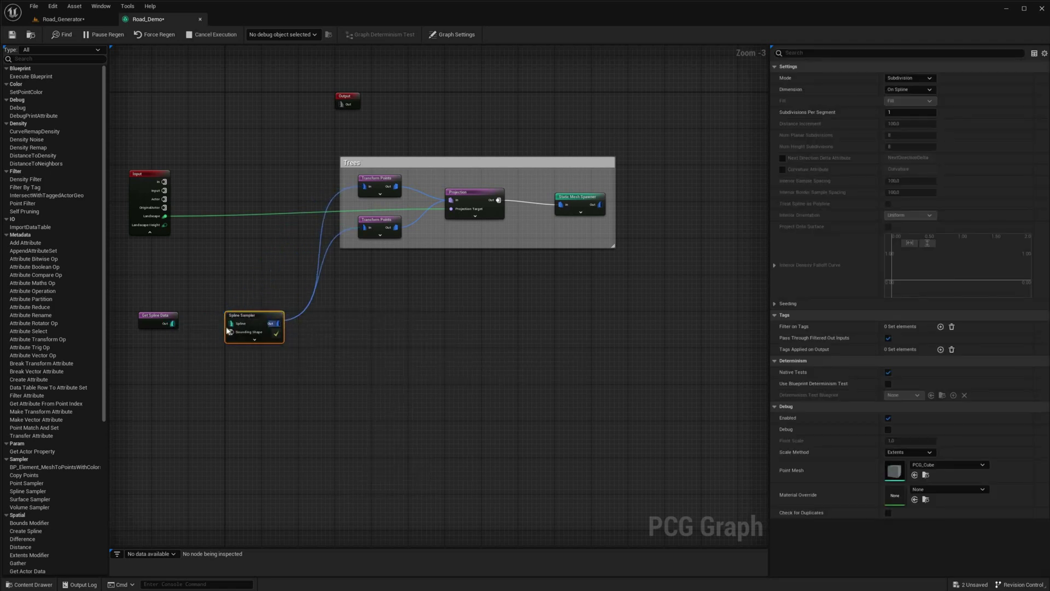
drag(174, 325, 234, 314)
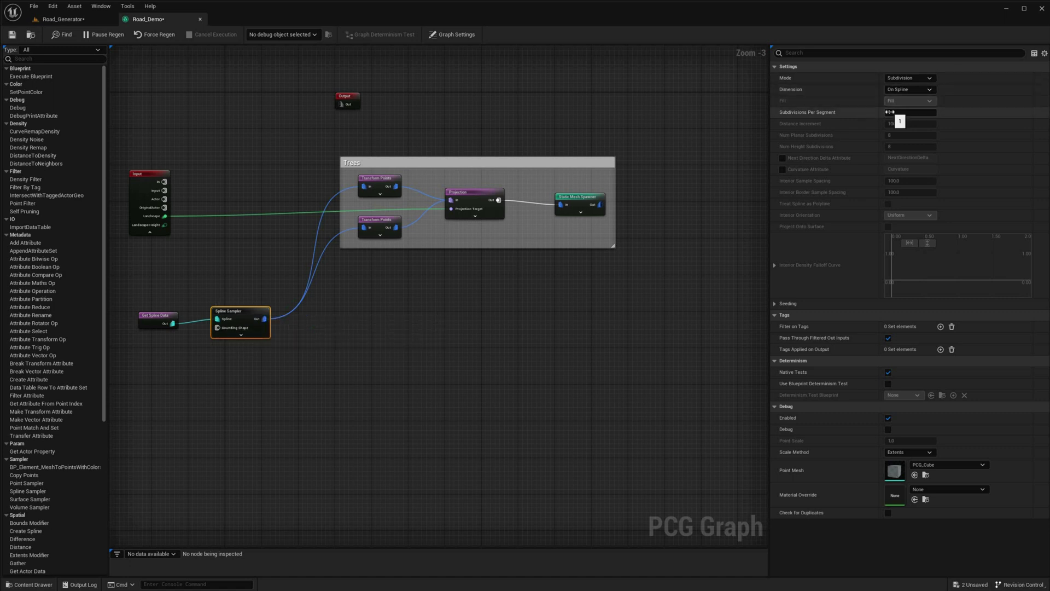
- Save the Road_Demo graph and inspect the spawned trees along the road in the level
click(10, 36)
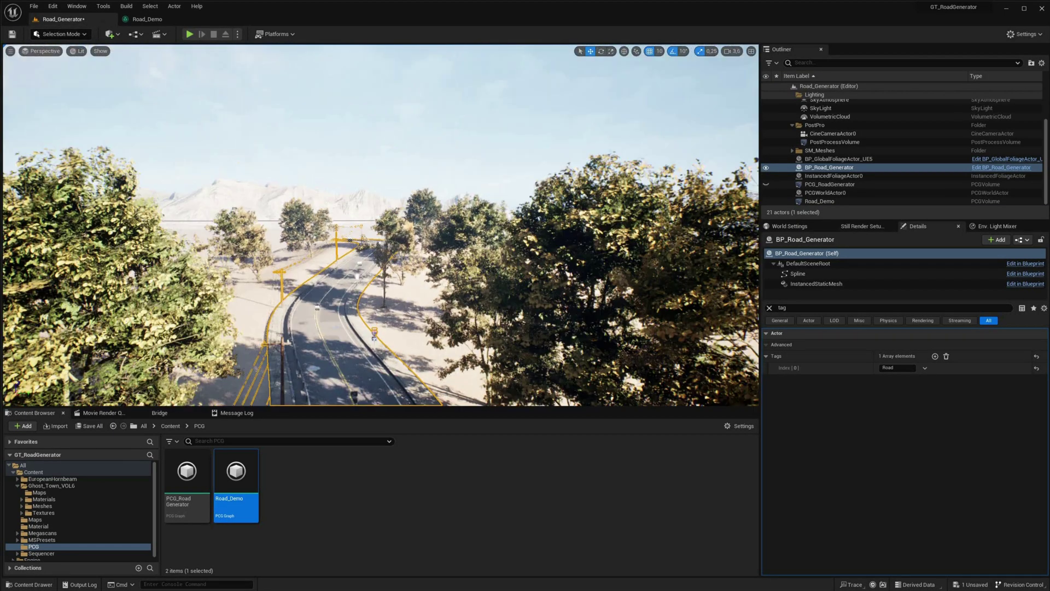
right_drag(380, 224, 274, 241)
right_drag(380, 289, 306, 273)
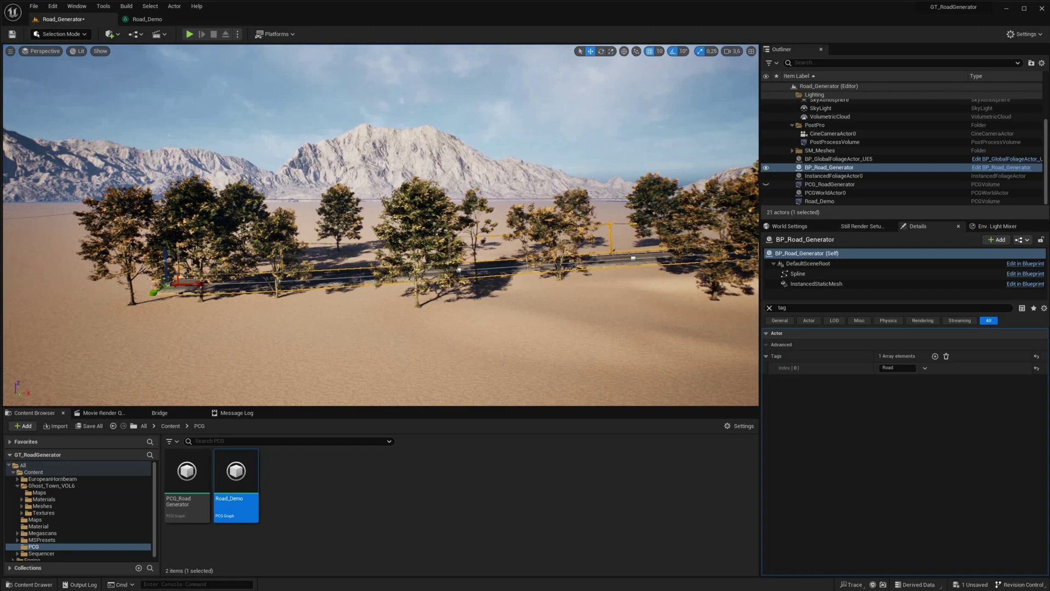
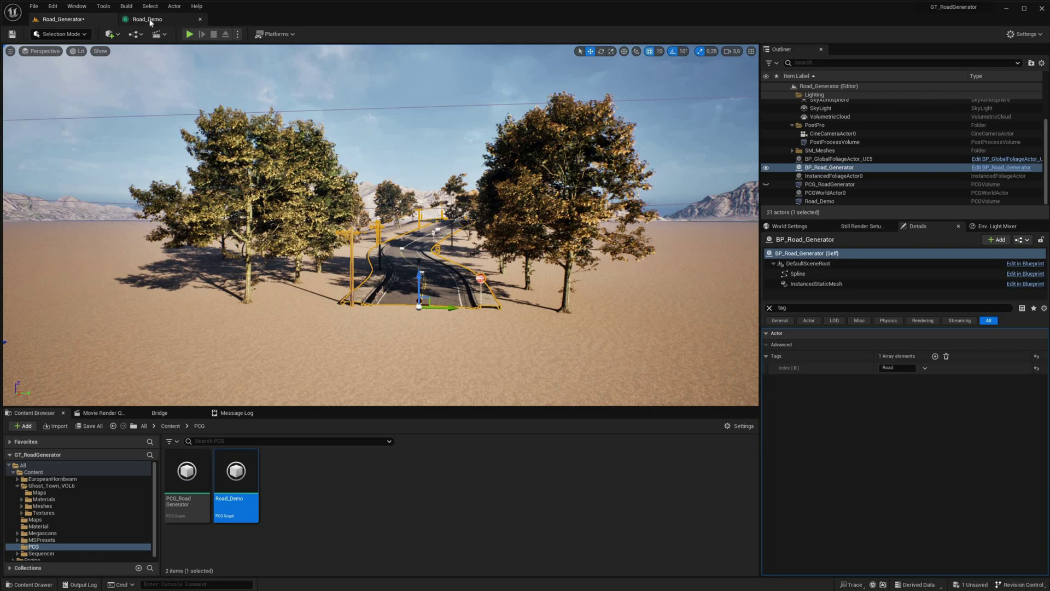
- Back in the Road_Demo graph, duplicate the lower Transform Points node and place the copy below the Trees comment
click(148, 20)
click(446, 178)
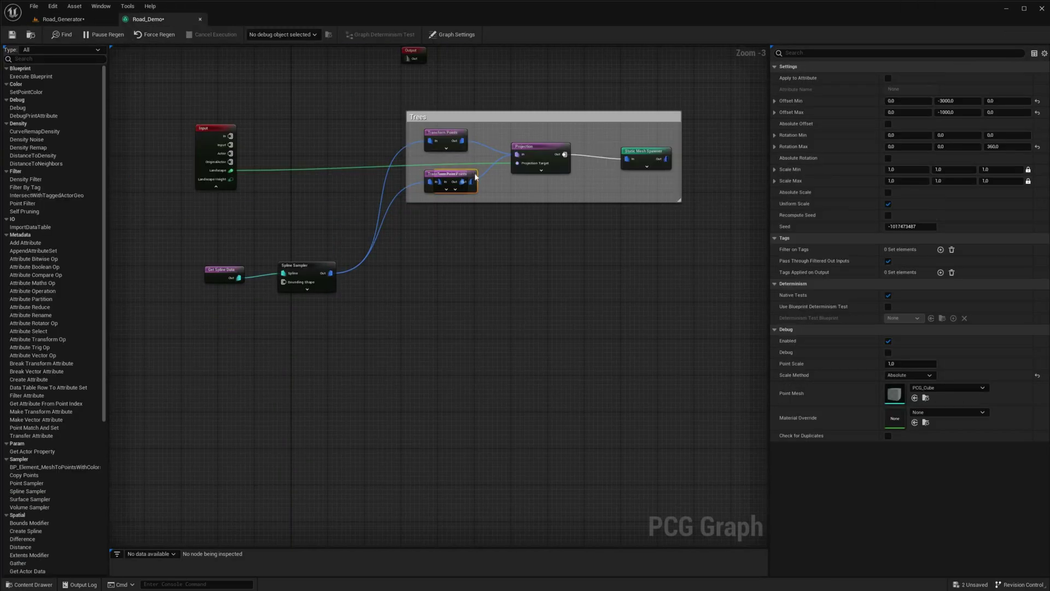
key(ctrl+d)
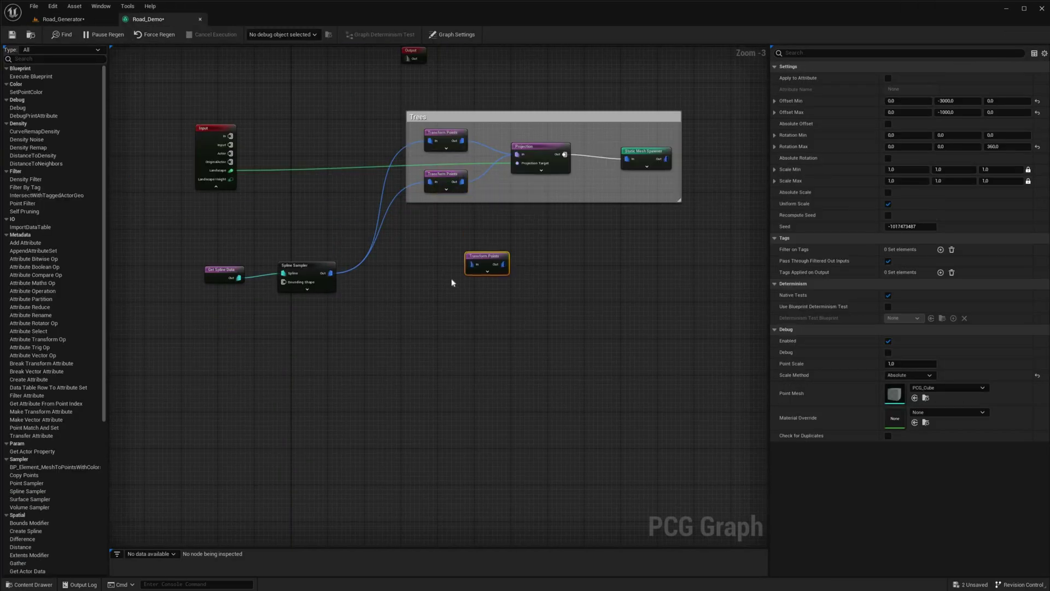
drag(481, 263, 416, 291)
key(ctrl+z)
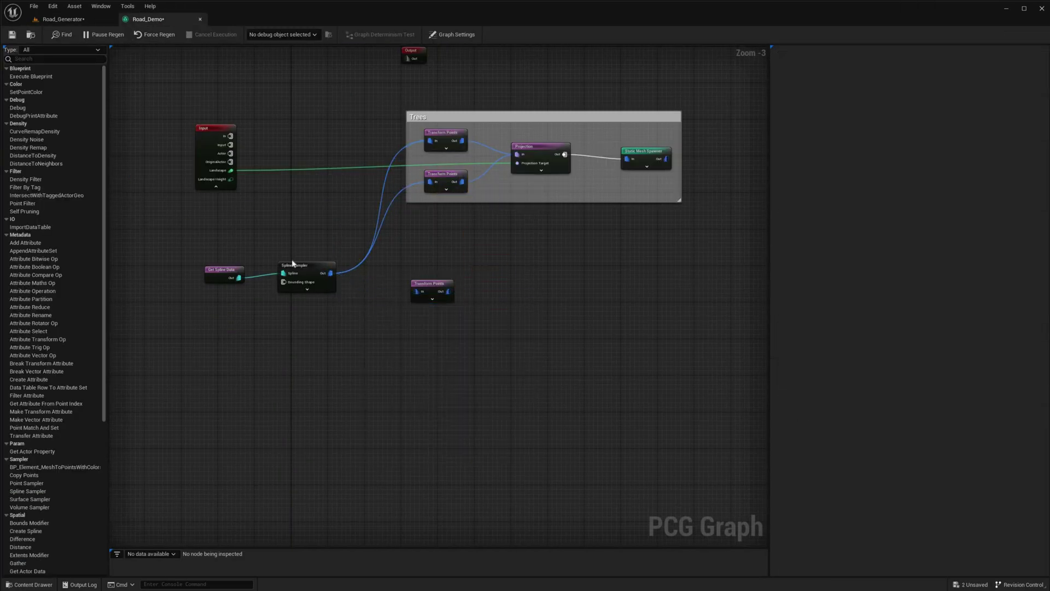
- Extend the Trees comment toward the Input node and move the Spline Sampler inside it
drag(301, 266, 301, 238)
mouse_move(298, 142)
mouse_down()
mouse_move(319, 143)
mouse_move(289, 143)
mouse_up()
drag(312, 238, 353, 152)
- Copy the Spline Sampler below the Trees group and connect it between Get Spline Data and the duplicated Transform Points
key(ctrl+c)
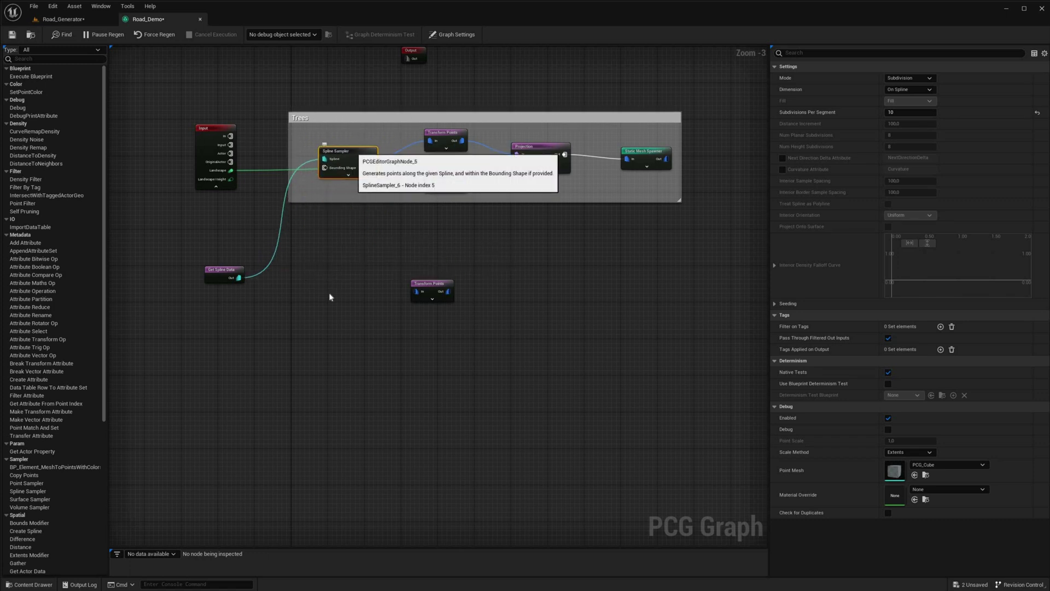
key(ctrl+v)
drag(372, 288, 418, 294)
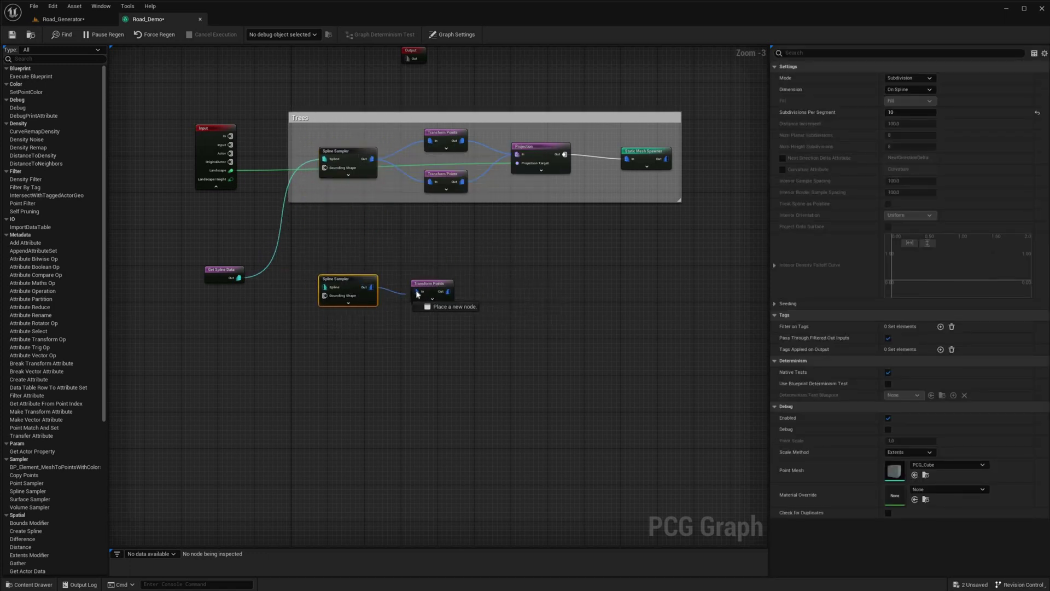
drag(324, 287, 239, 277)
- Group the copied Spline Sampler and Transform Points in a comment titled Grass and enlarge the comment box
drag(301, 257, 507, 345)
text(cGr)
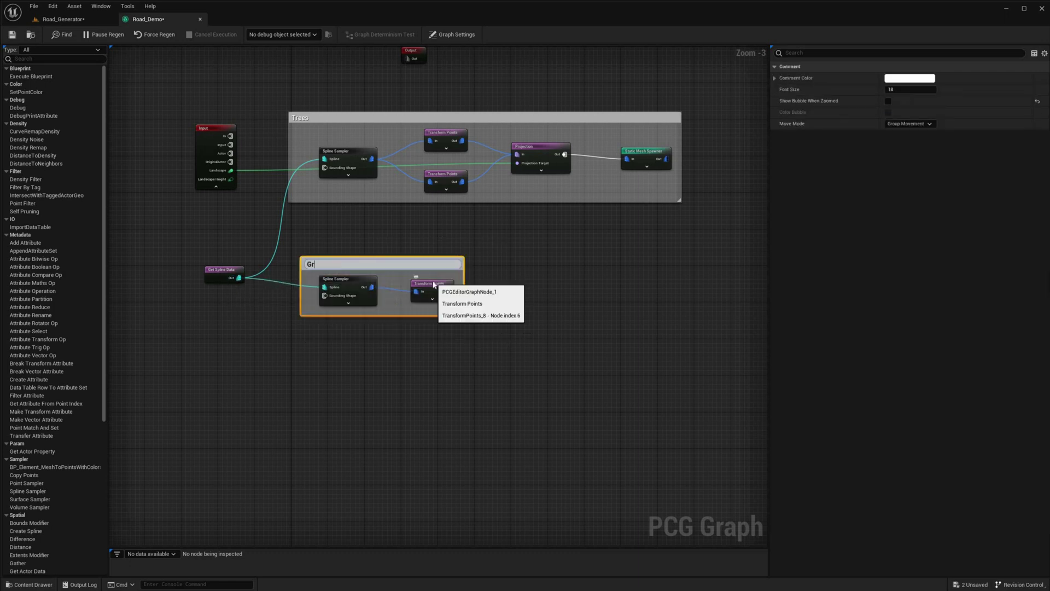
text(ass)
key(Return)
drag(463, 282, 681, 272)
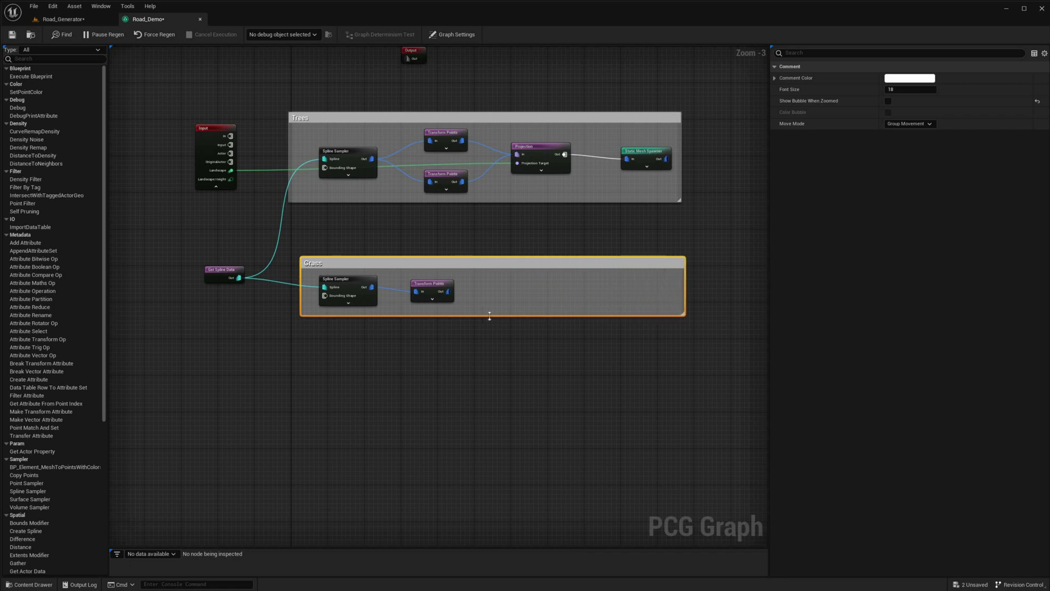
drag(487, 316, 438, 365)
- Copy the upper Trees Transform Points into the Grass group, connect it to the Grass Spline Sampler and arrange the nodes
drag(416, 260, 425, 341)
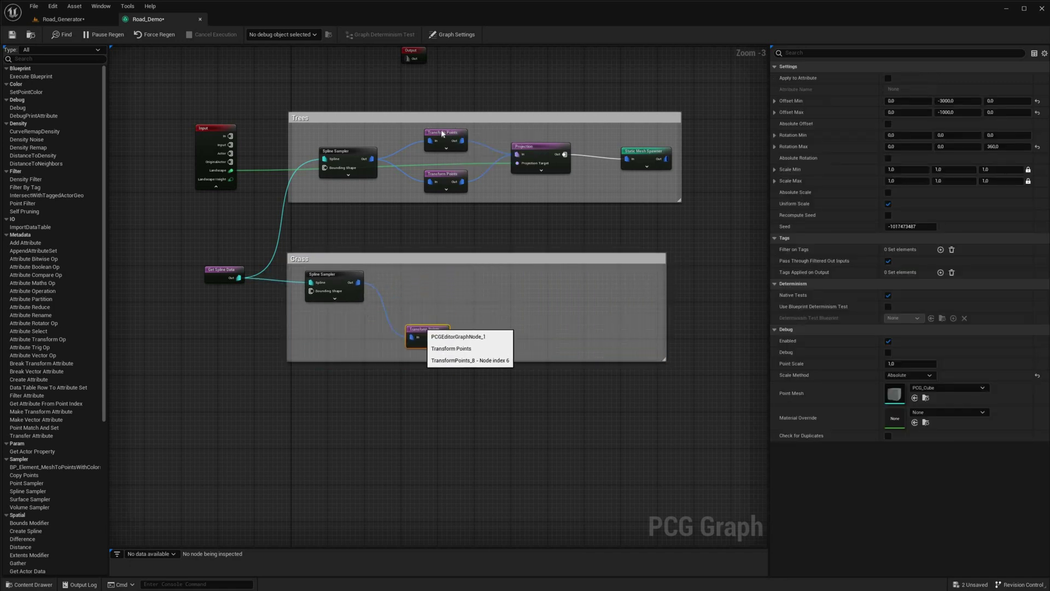
click(415, 291)
key(ctrl+v)
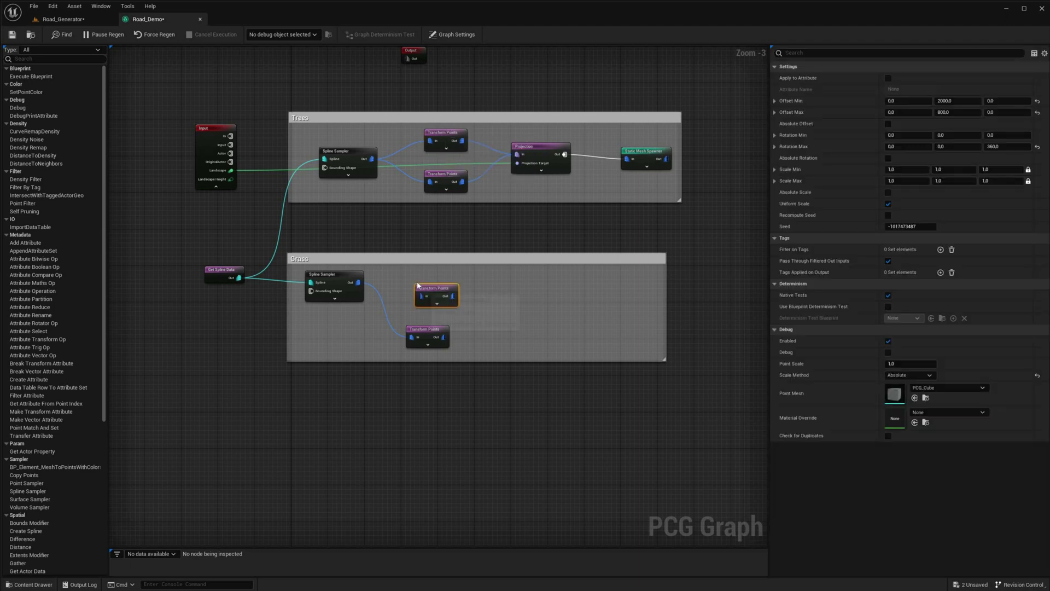
drag(421, 286, 413, 281)
drag(411, 291, 344, 300)
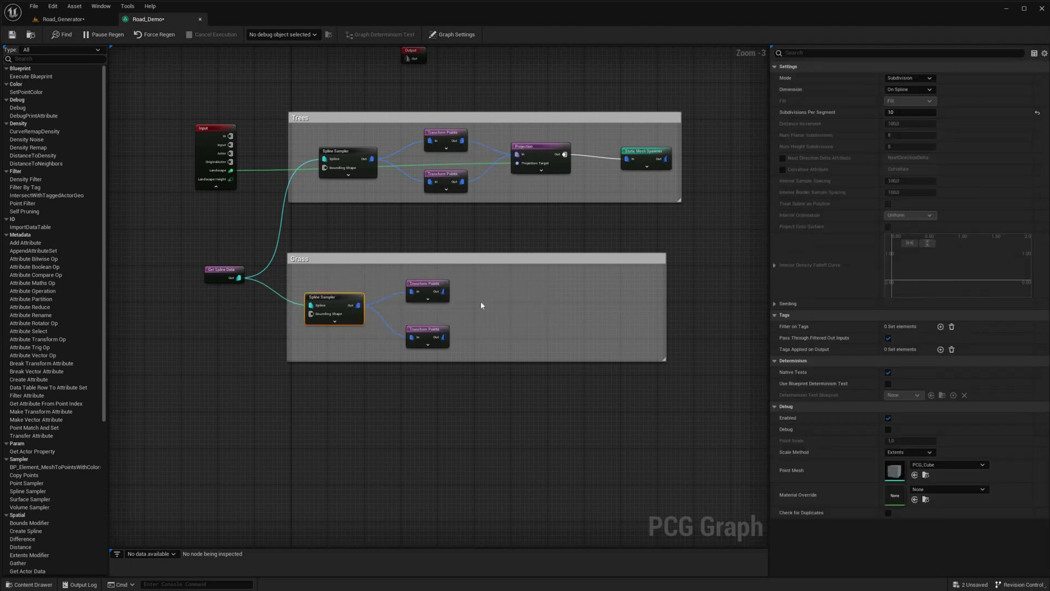
- Copy the Projection node into the Grass group, feed it both Transform Points and connect Landscape to its Projection Target
click(541, 150)
drag(585, 151, 560, 276)
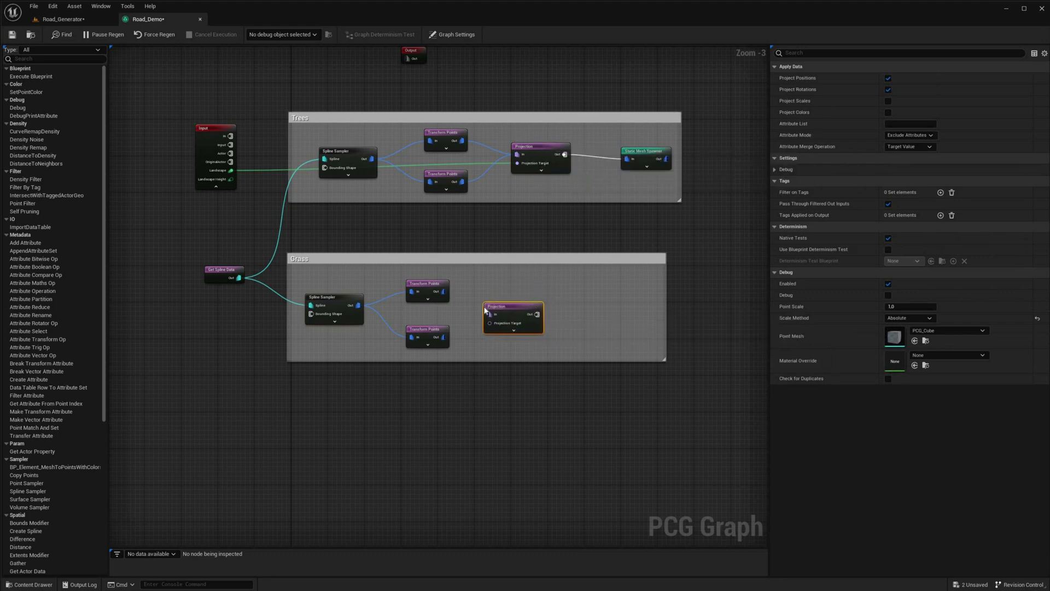
drag(485, 310, 494, 310)
drag(495, 318, 237, 177)
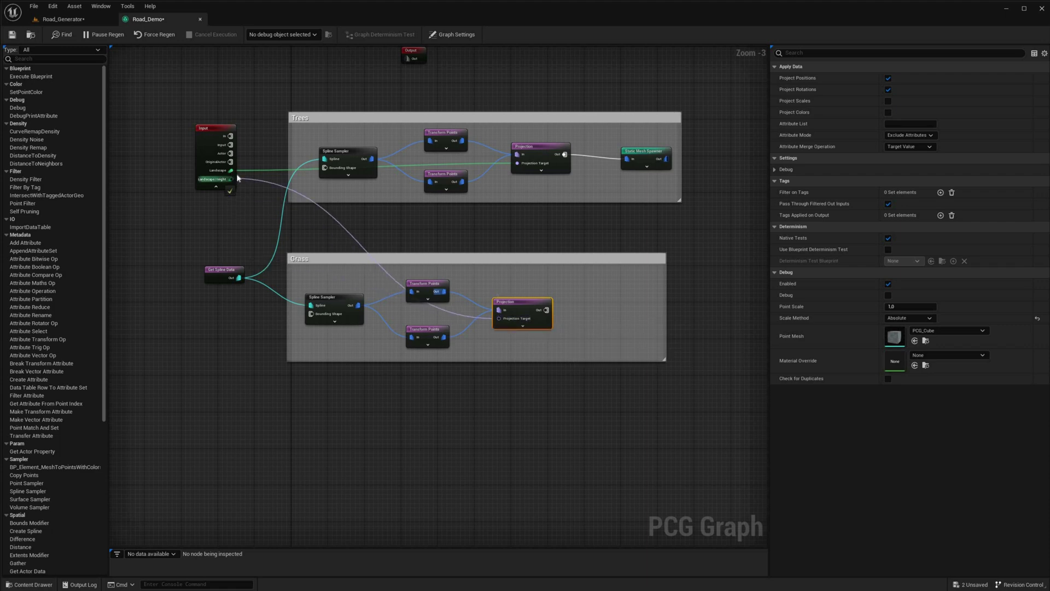
- Add a Static Mesh Spawner fed by the Projection output in the Grass group
drag(546, 309, 625, 303)
text(static)
click(620, 327)
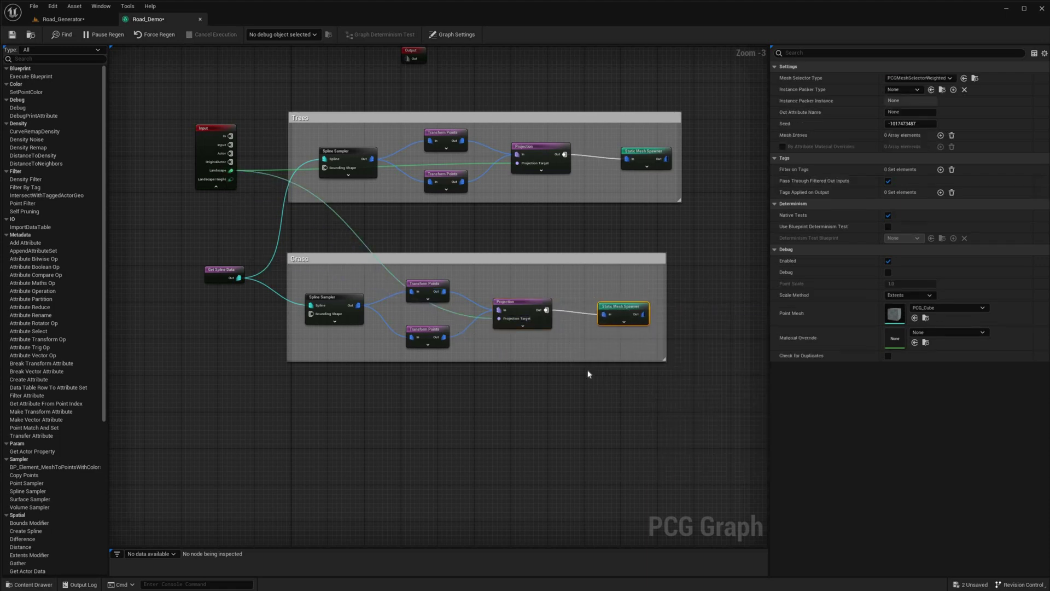
- Add eight mesh entries to the Grass group's Static Mesh Spawner
click(940, 170)
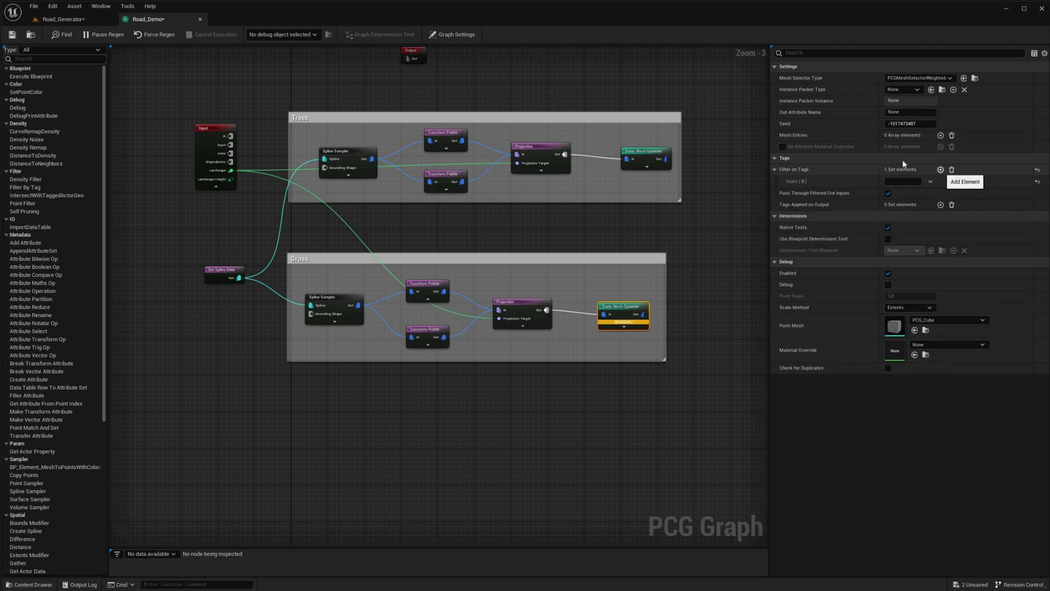
key(ctrl+z)
click(940, 136)
click(940, 136)
click(940, 136)
click(940, 136)
click(940, 136)
click(940, 136)
click(940, 136)
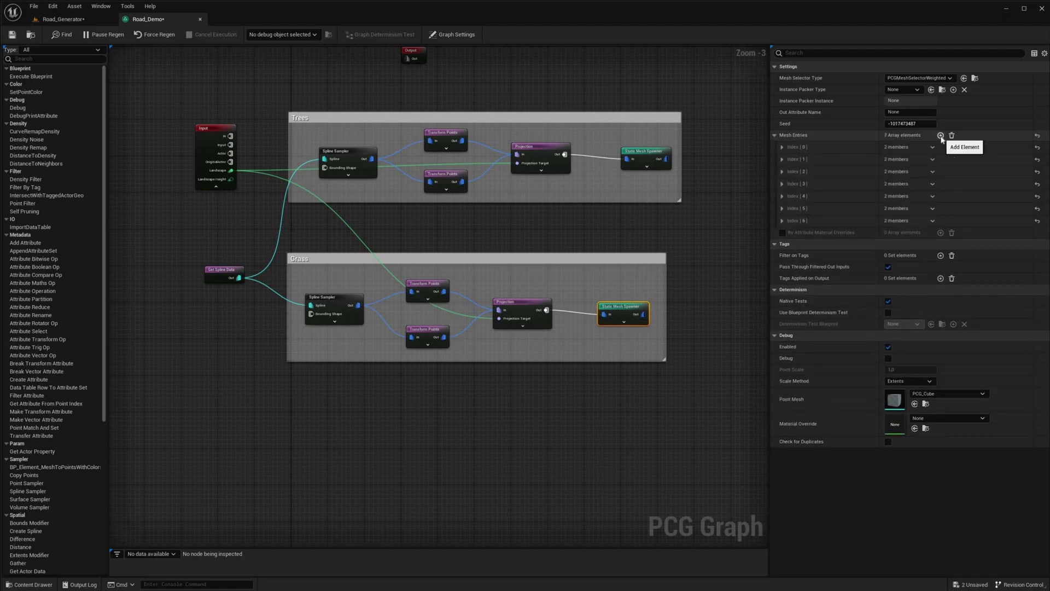
click(941, 135)
- Expand the first mesh entry's descriptor and browse the Megascans 3D_Plants folders for grass meshes, including Dry_Meadow_Grass, Dune_Sword-sedge and Marram_Grass
click(782, 147)
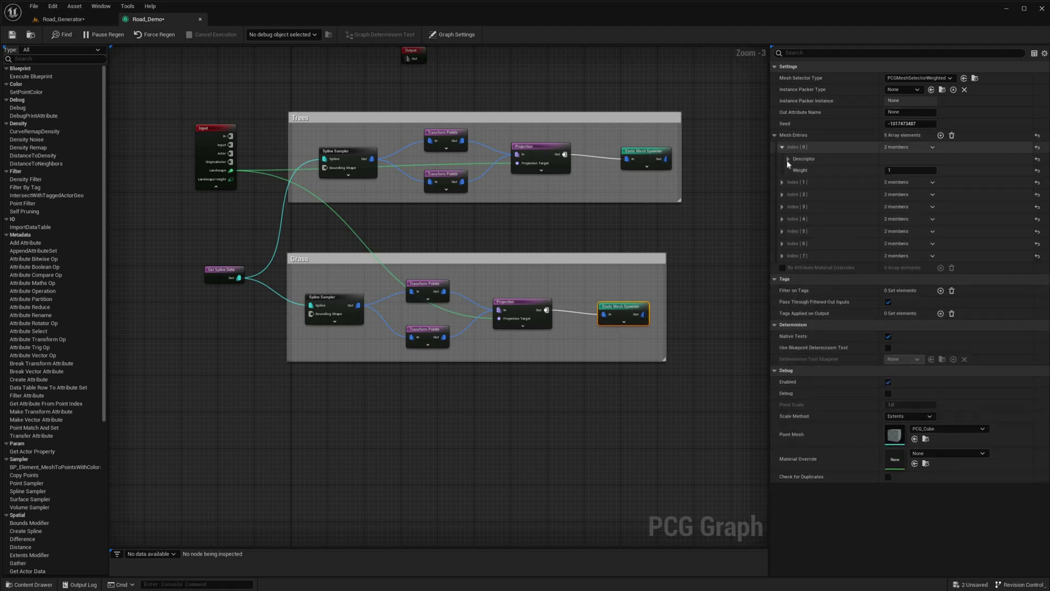
click(788, 158)
click(26, 587)
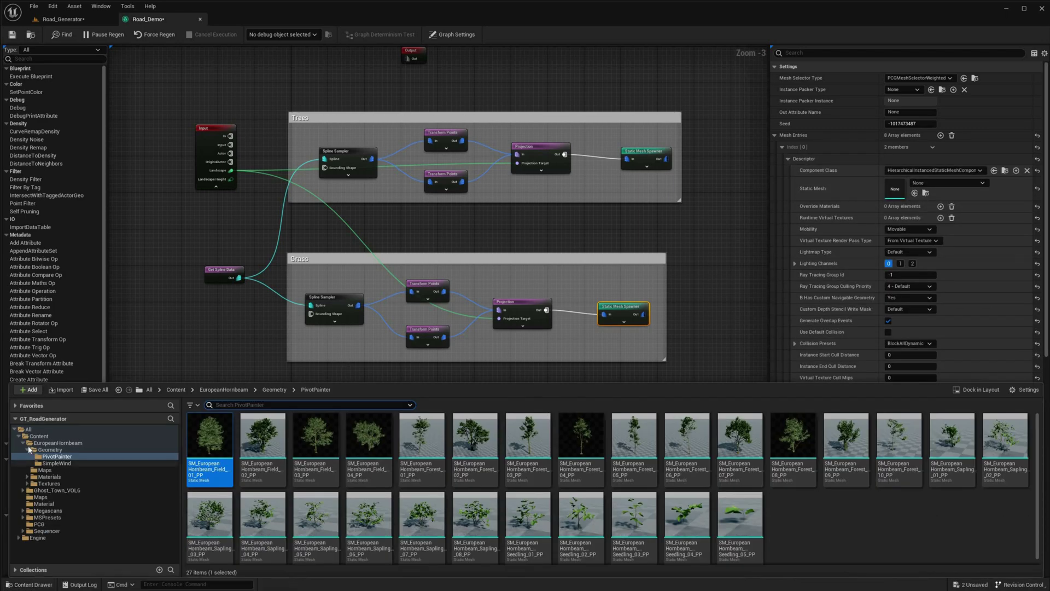
click(23, 442)
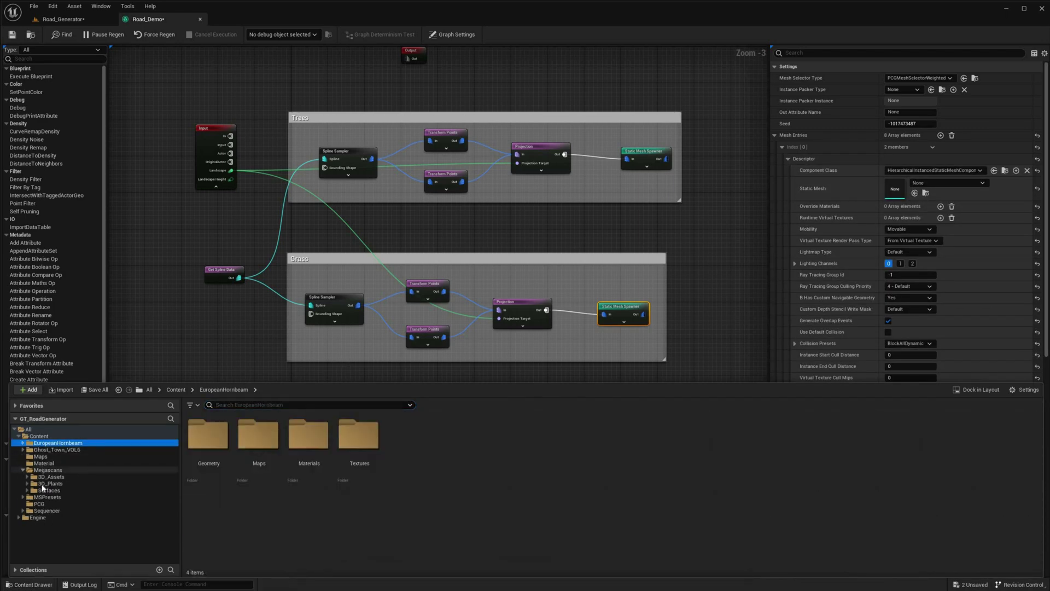
click(27, 484)
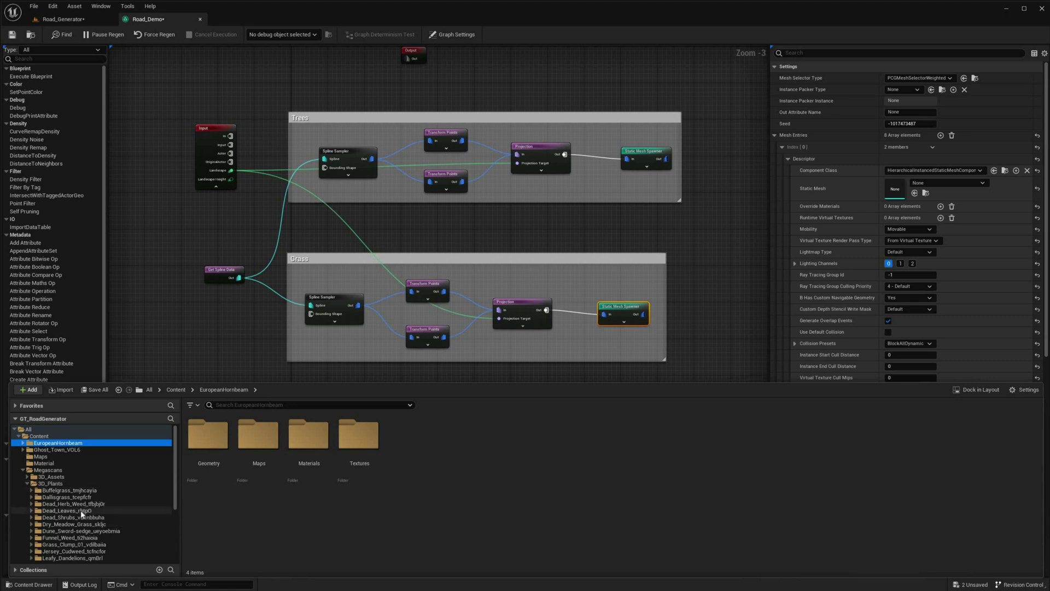
scroll(81, 514, down, 1)
click(63, 511)
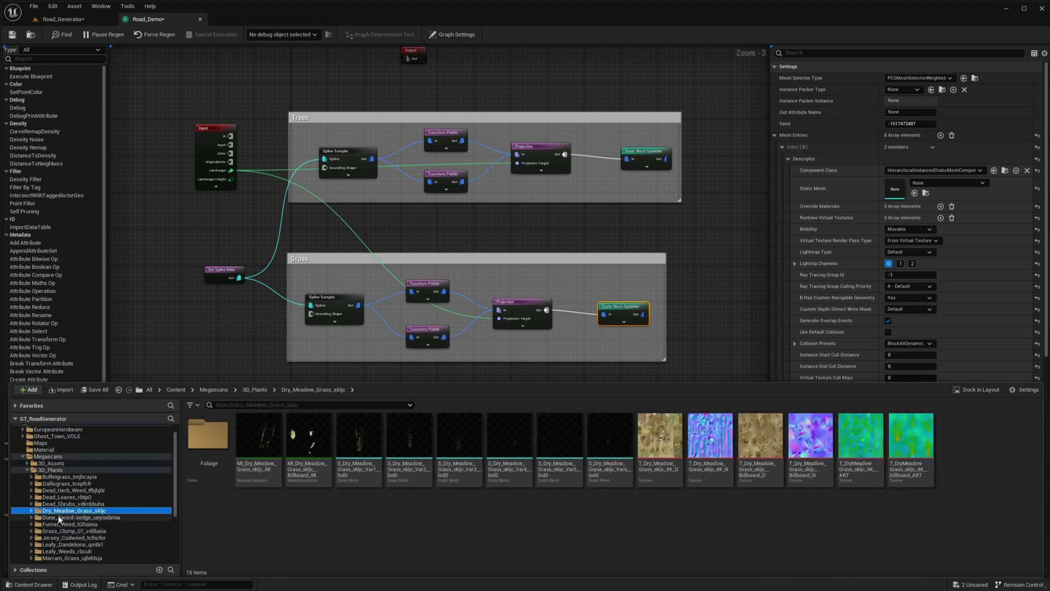
click(59, 517)
scroll(67, 510, down, 5)
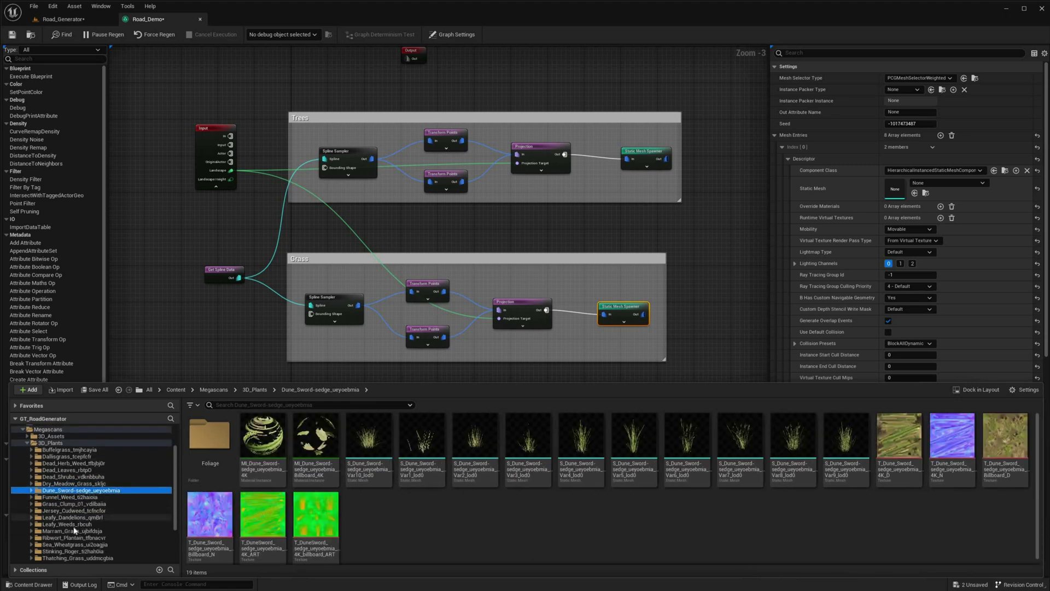
click(59, 531)
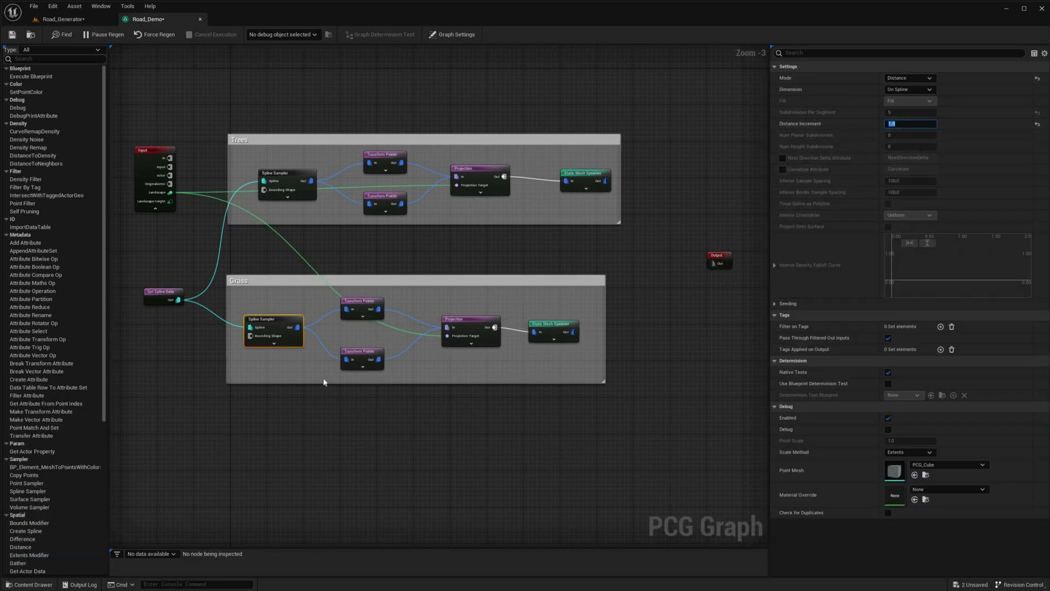
- Switch the Trees group's Spline Sampler to Distance mode and set its distance increment to 50
click(281, 183)
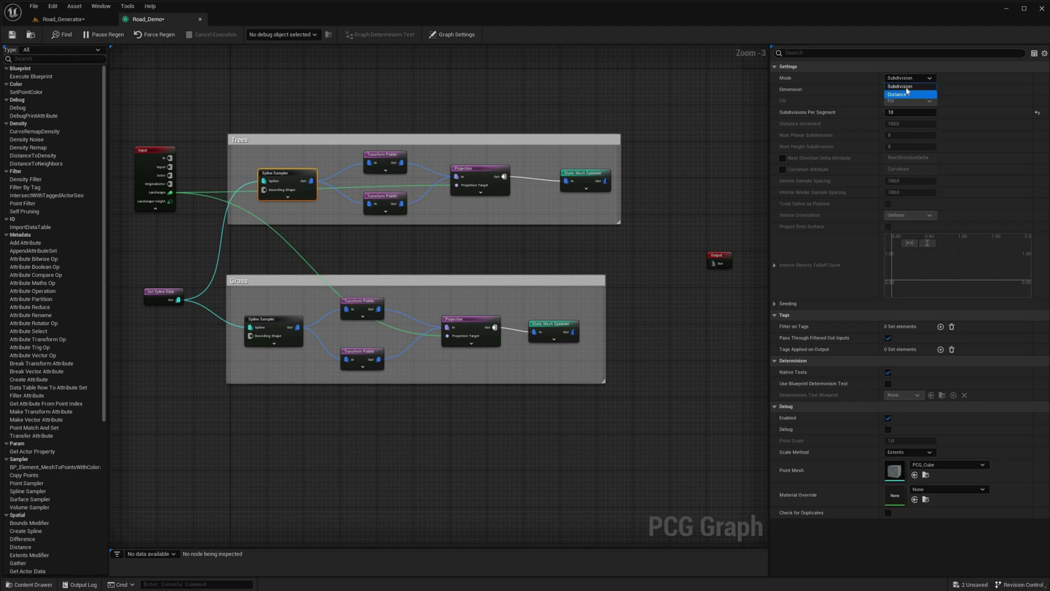
click(896, 95)
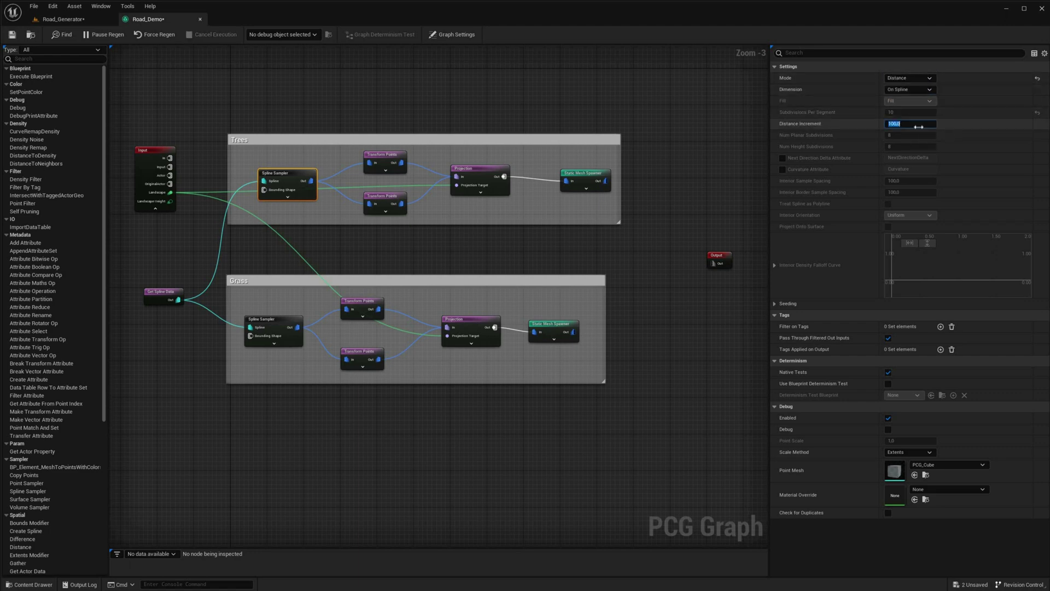
text(50)
key(Return)
click(211, 123)
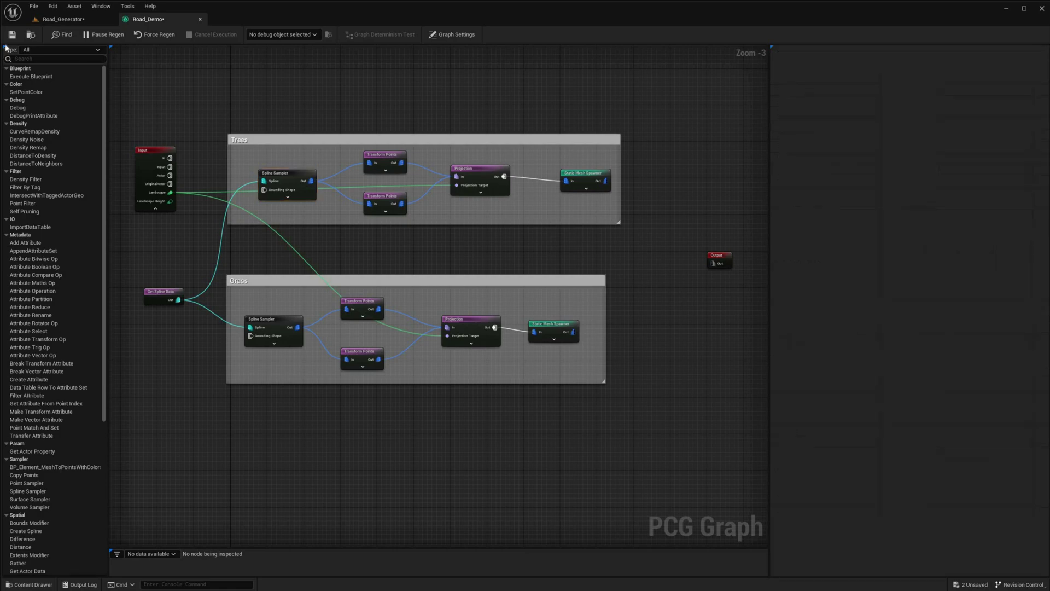
- Check the tree spacing along the road in the level and set the Trees group's Spline Sampler distance increment to 100
click(60, 19)
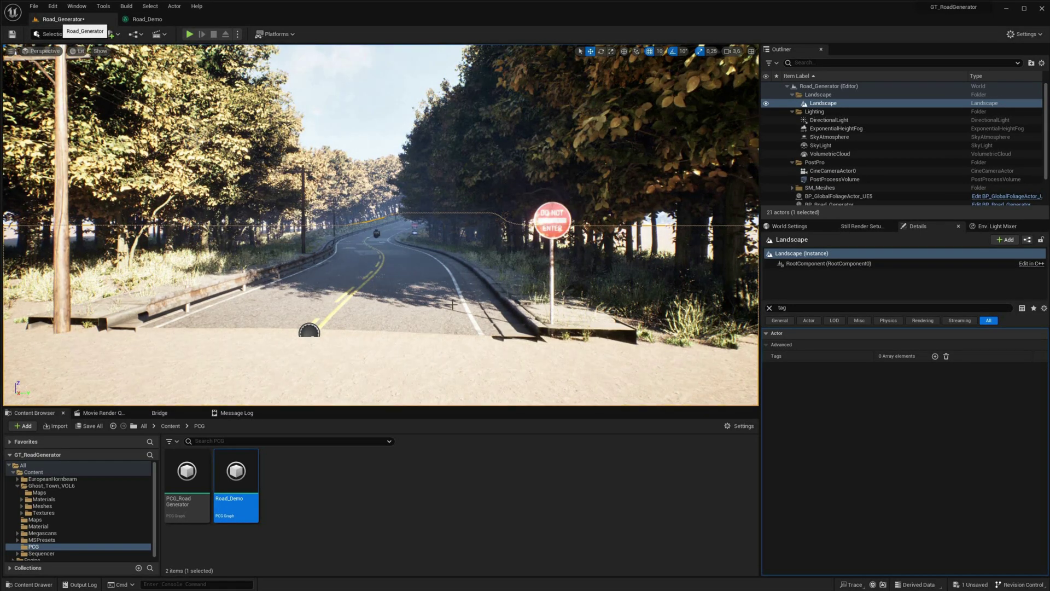
middle_drag(381, 225, 262, 216)
click(147, 19)
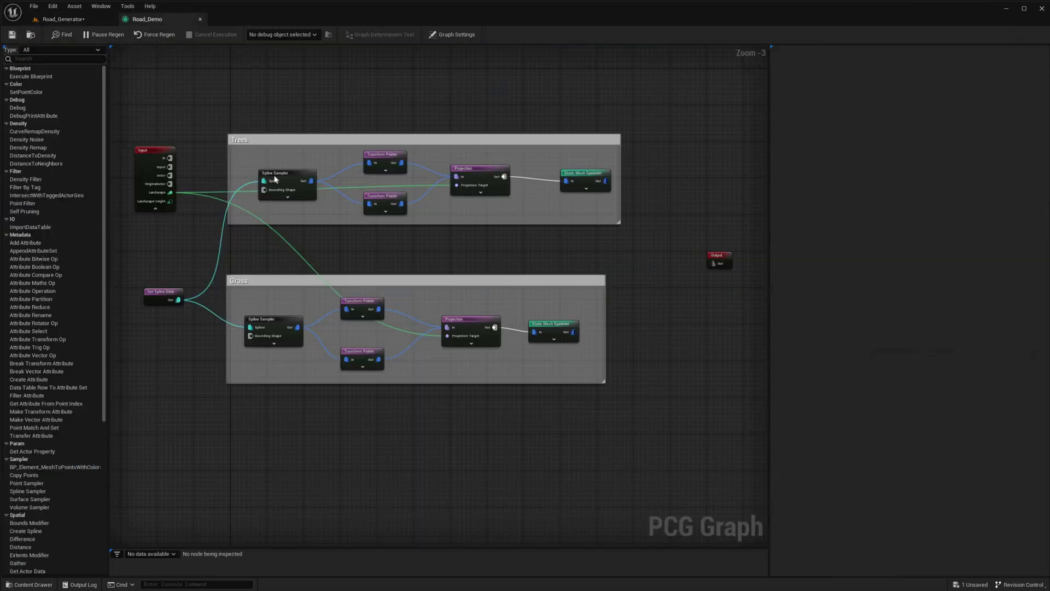
click(288, 180)
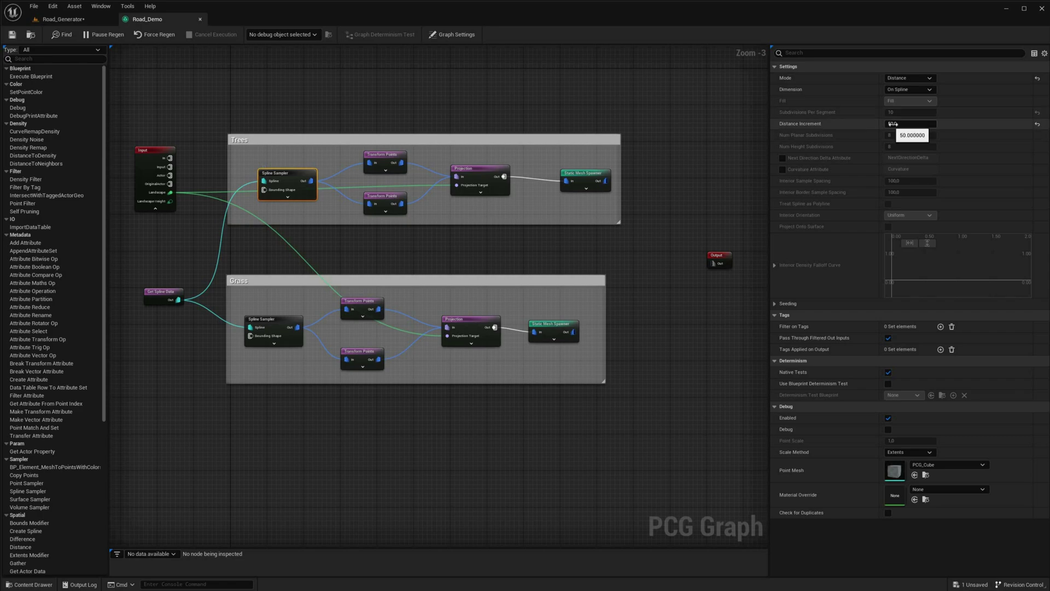
text(100)
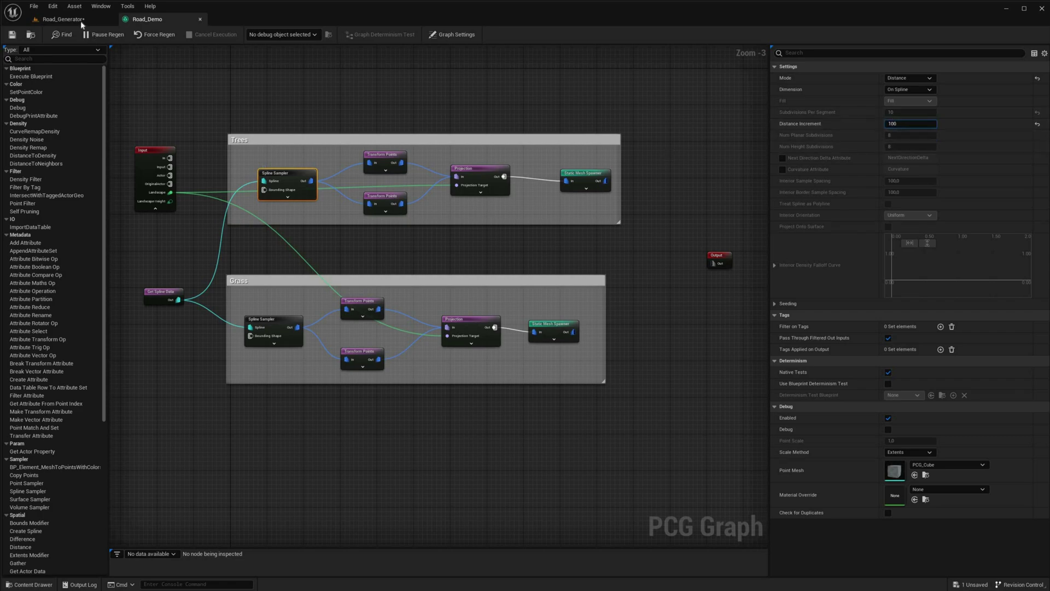
- Inspect the regenerated trees along the road in the level and show the scene through CineCameraActor0
click(63, 19)
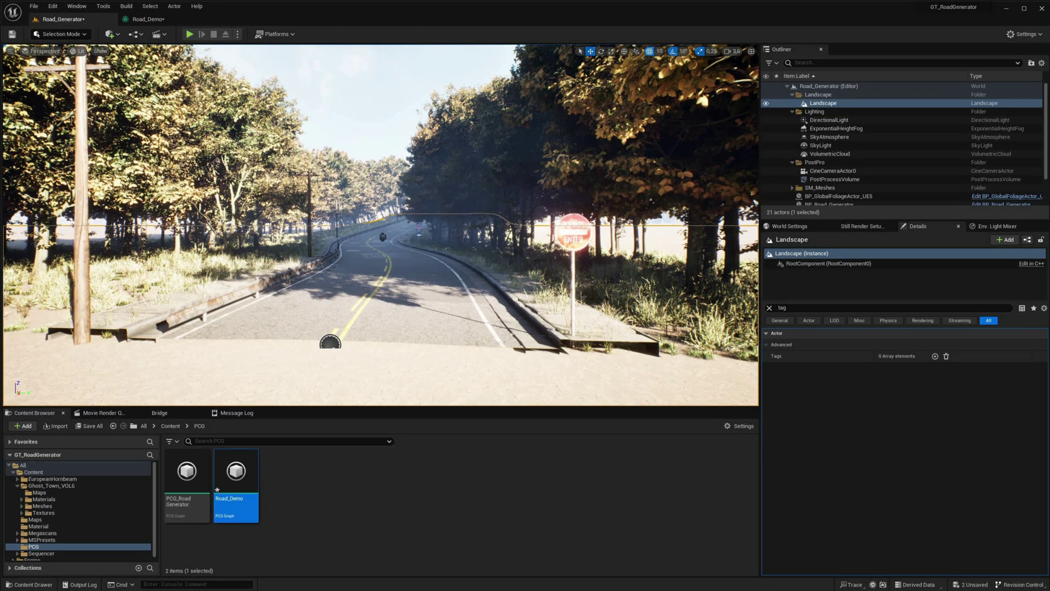
middle_drag(381, 225, 150, 20)
click(44, 51)
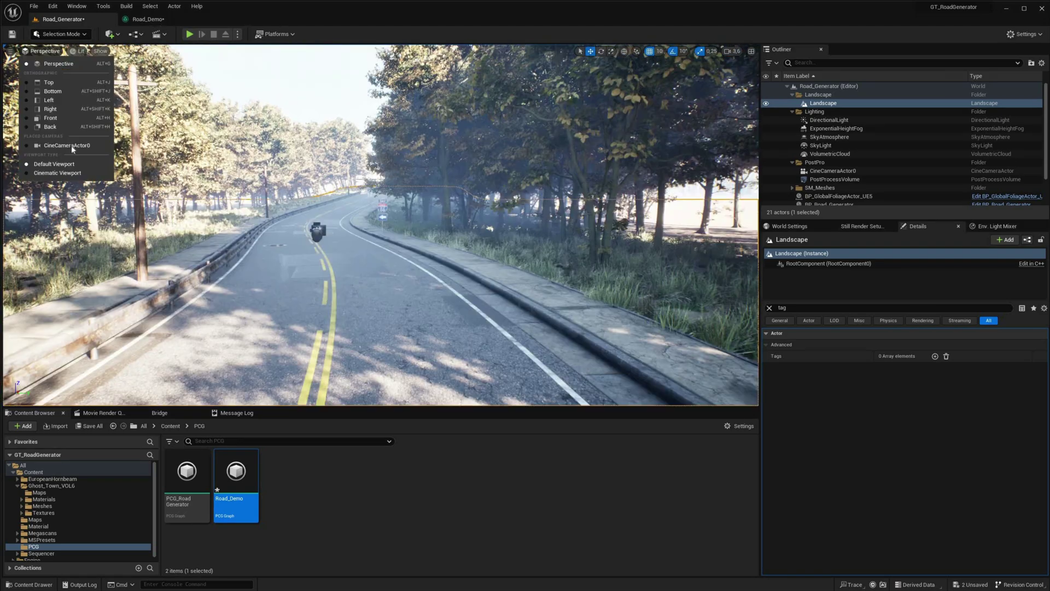
click(73, 146)
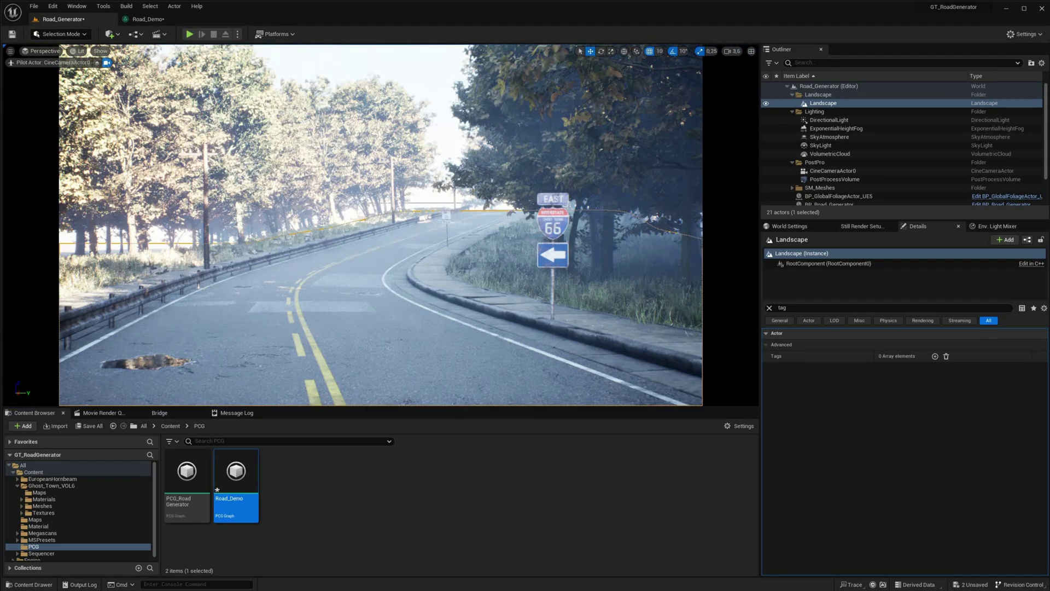
- Preview the road scene in Path Tracing view mode, return to Lit, and look over the foliage from other angles
click(80, 52)
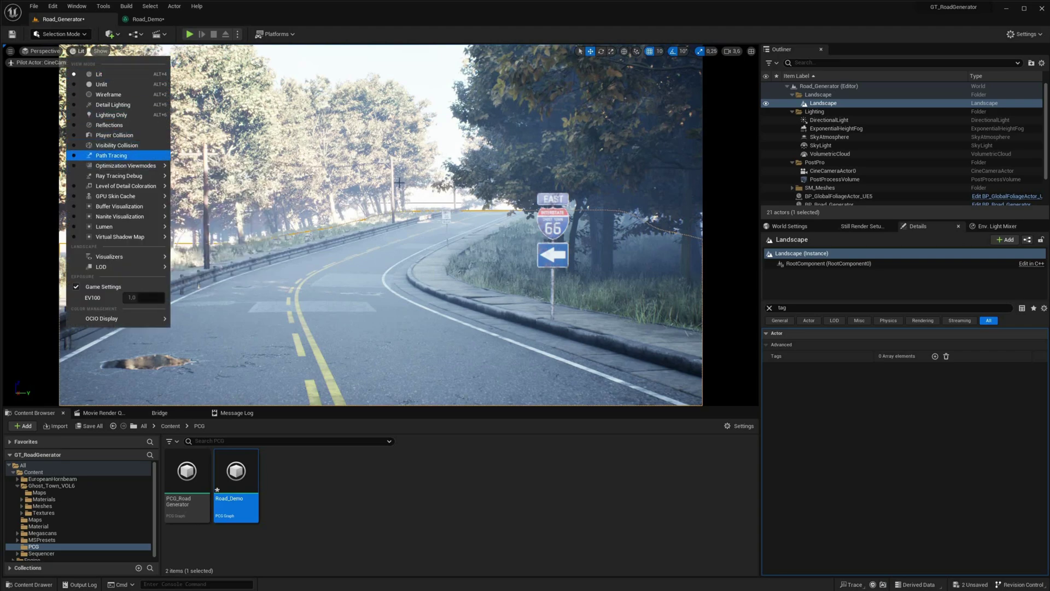
key(Return)
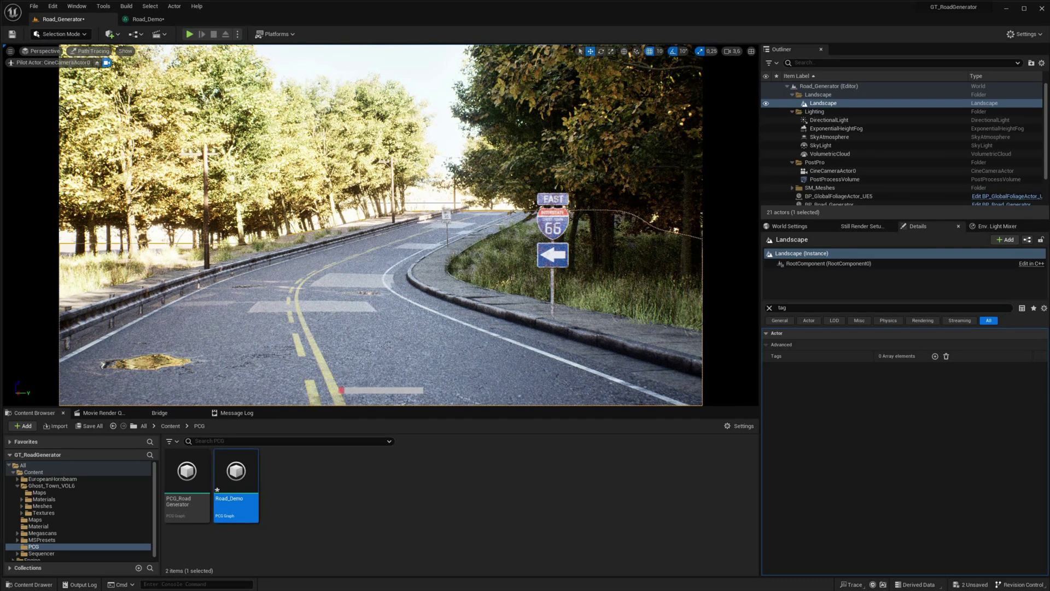
click(90, 51)
click(99, 74)
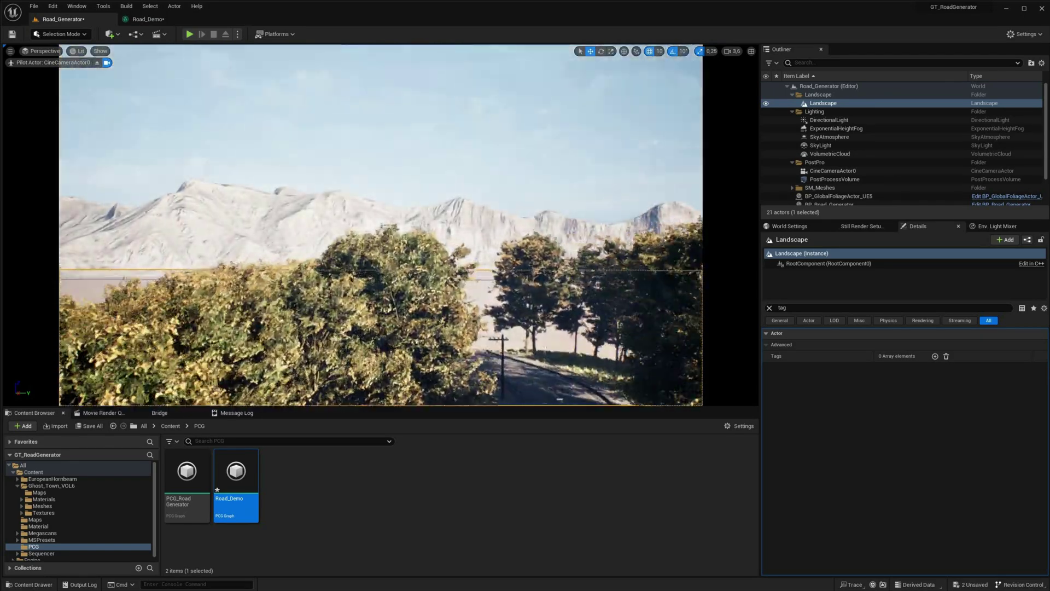
right_drag(124, 278, 113, 284)
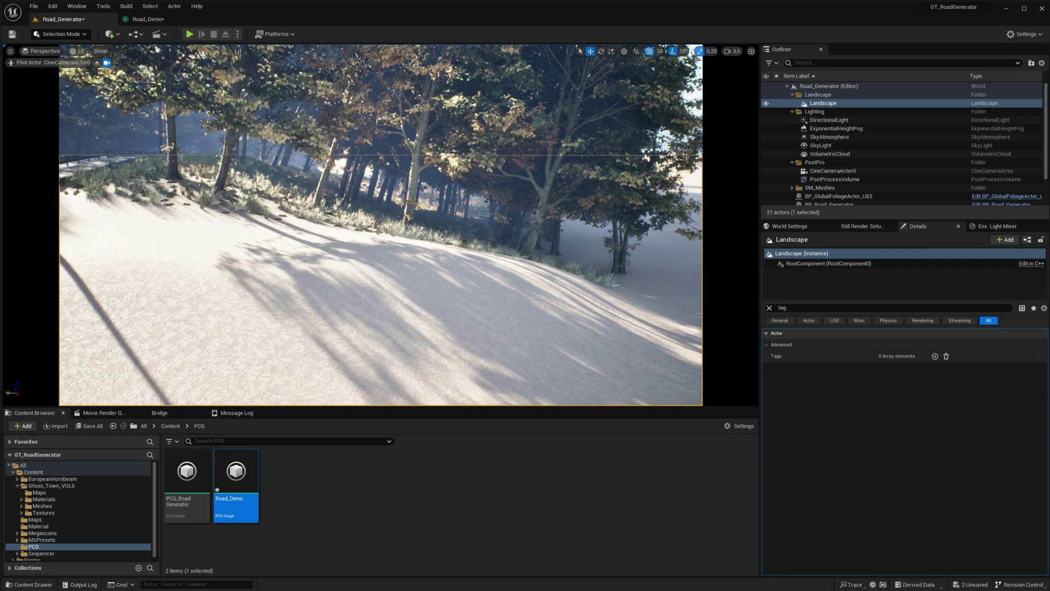
- Review the Projection settings in the Trees and Grass groups and check how the foliage sits on the sloping landscape
click(144, 20)
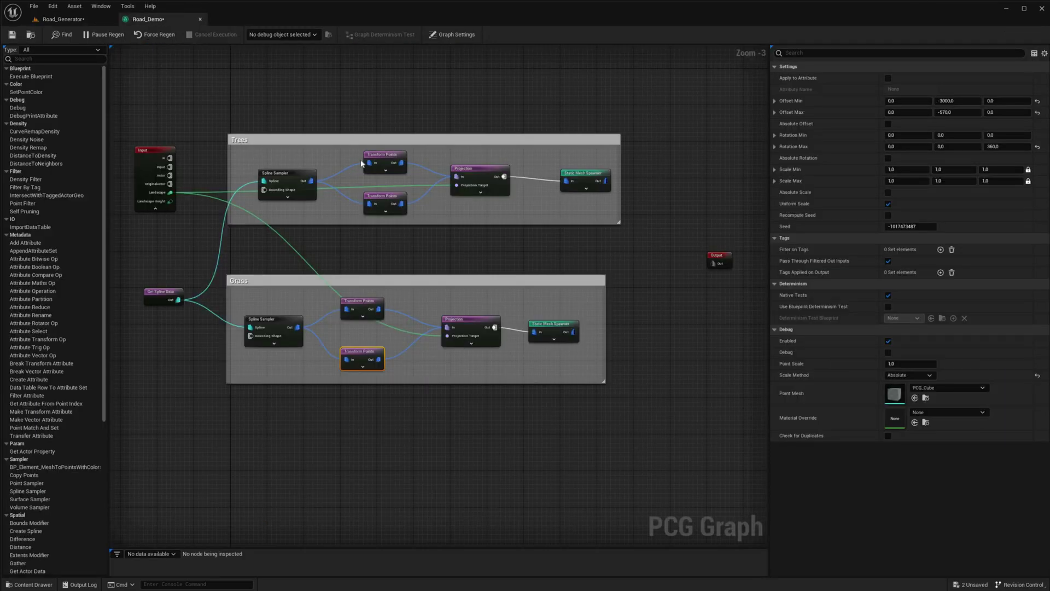
click(473, 174)
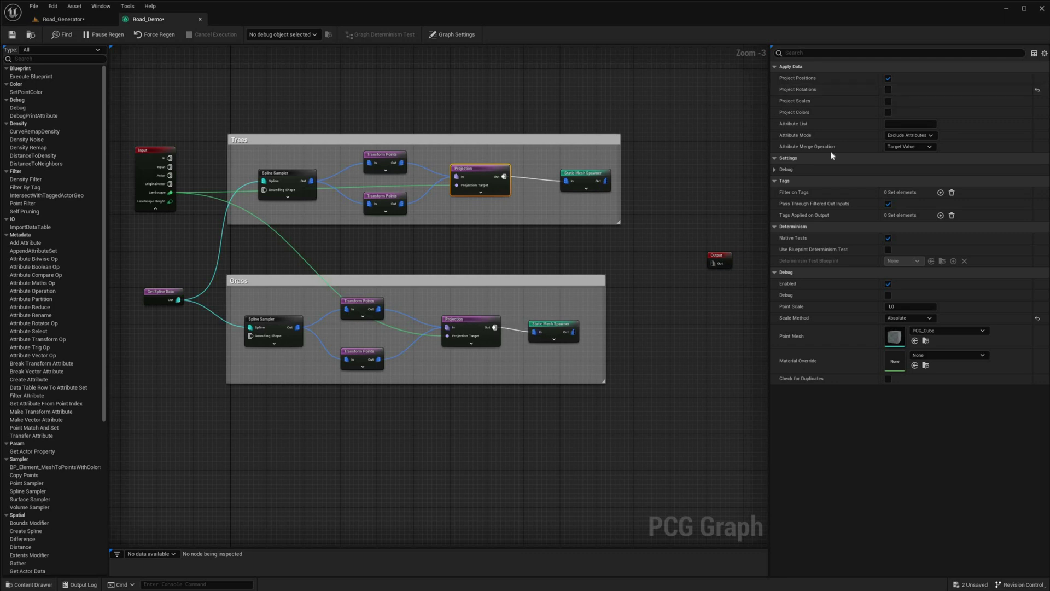
click(464, 319)
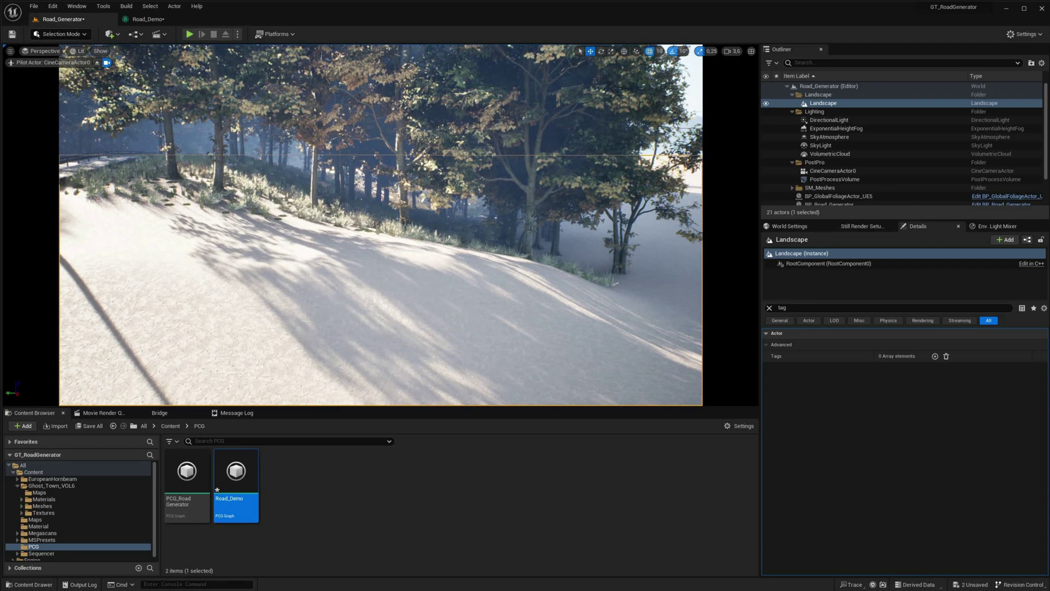
right_drag(314, 267, 142, 256)
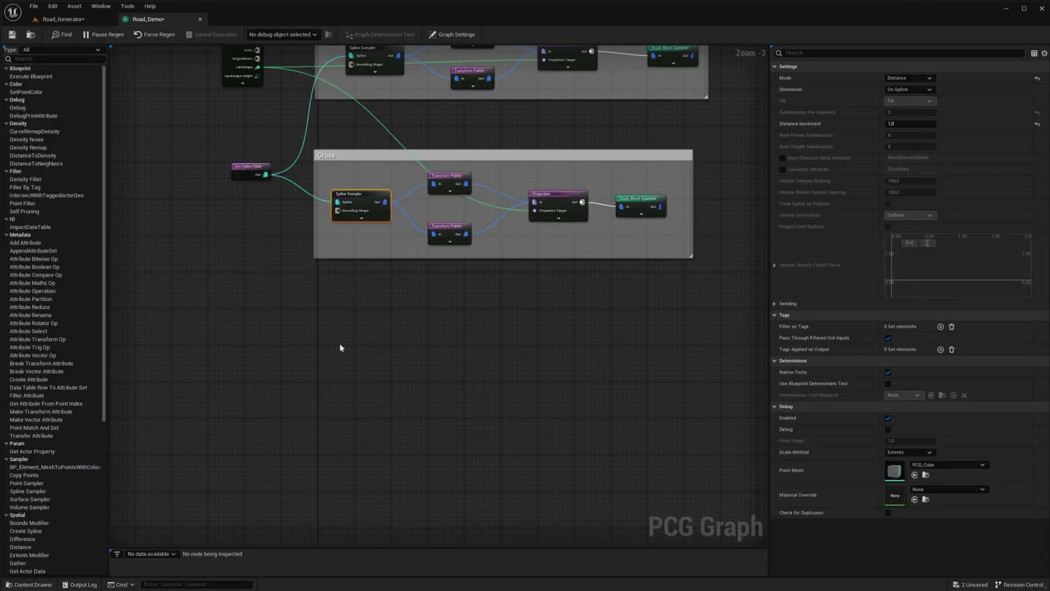
- Paste a copy of the Grass group's Spline Sampler, feed it from Get Spline Data, and frame it in a wide comment named Leafs
key(ctrl+v)
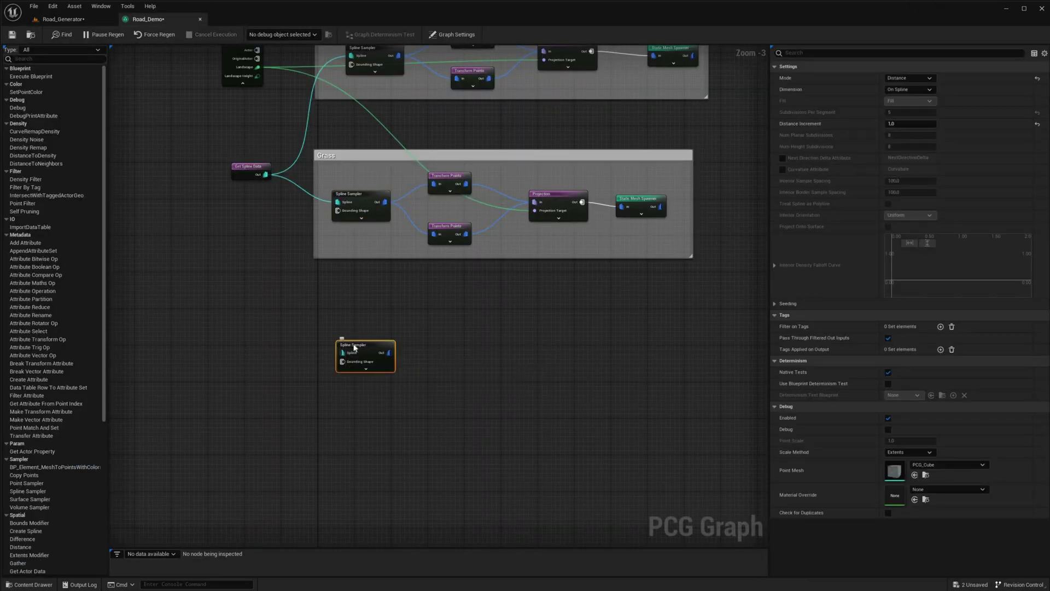
drag(266, 175, 338, 353)
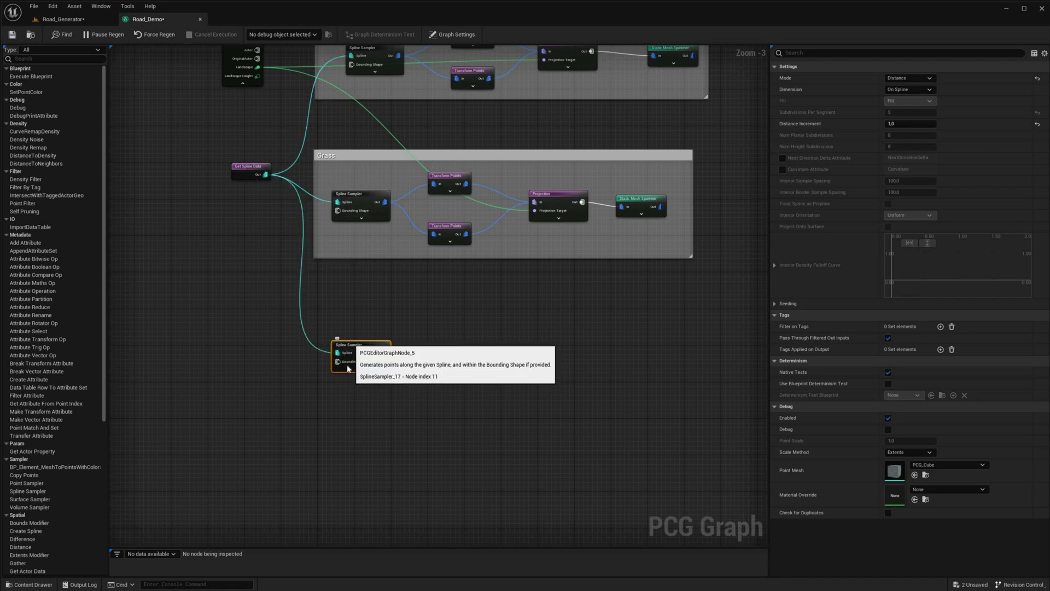
drag(318, 300, 706, 453)
key(c)
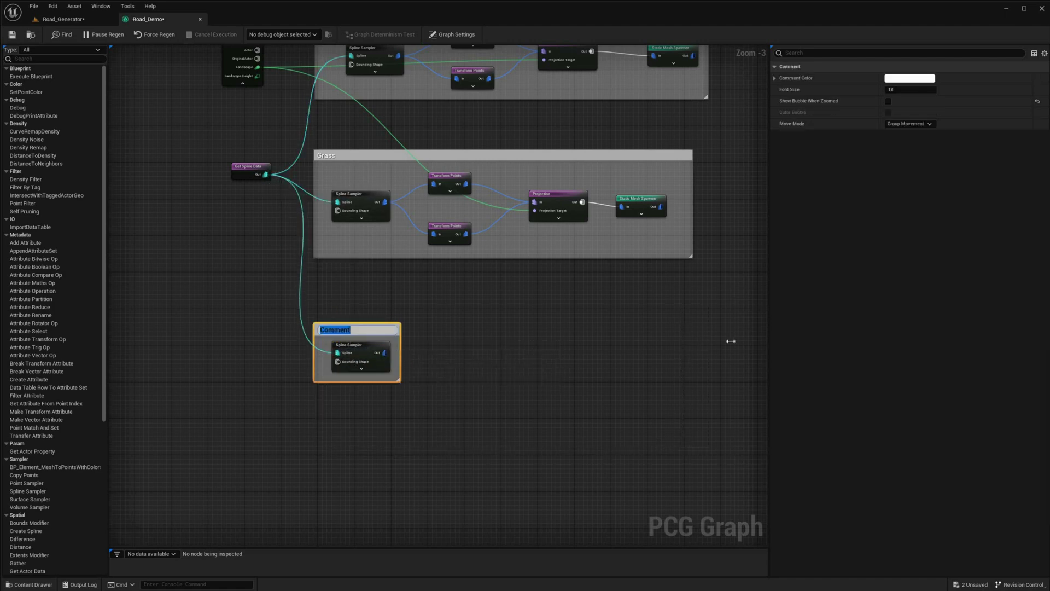
drag(730, 341, 823, 355)
drag(511, 382, 497, 463)
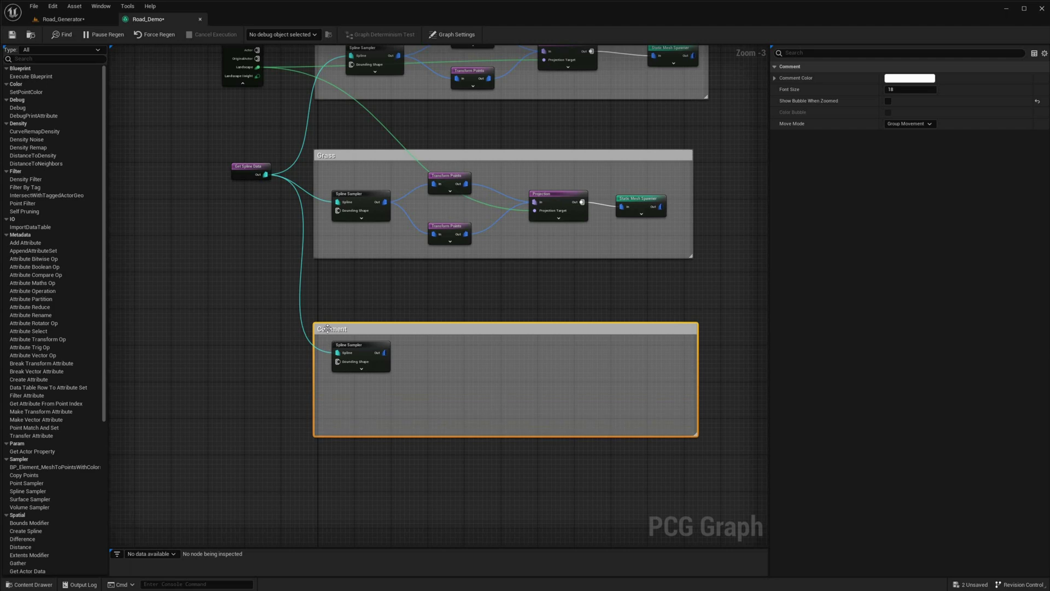
double_click(328, 328)
text(Leafs)
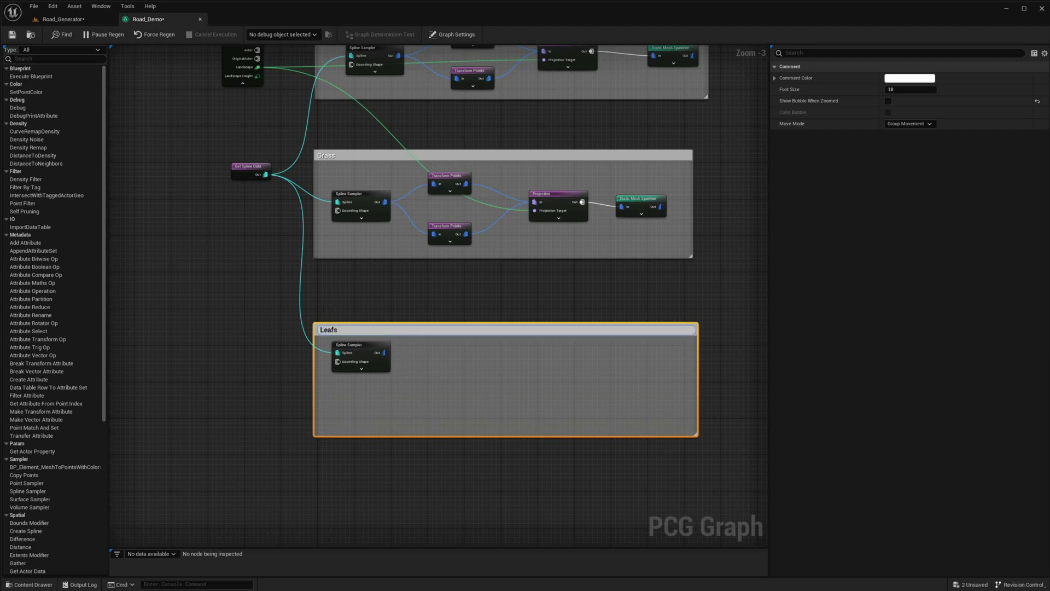
key(Return)
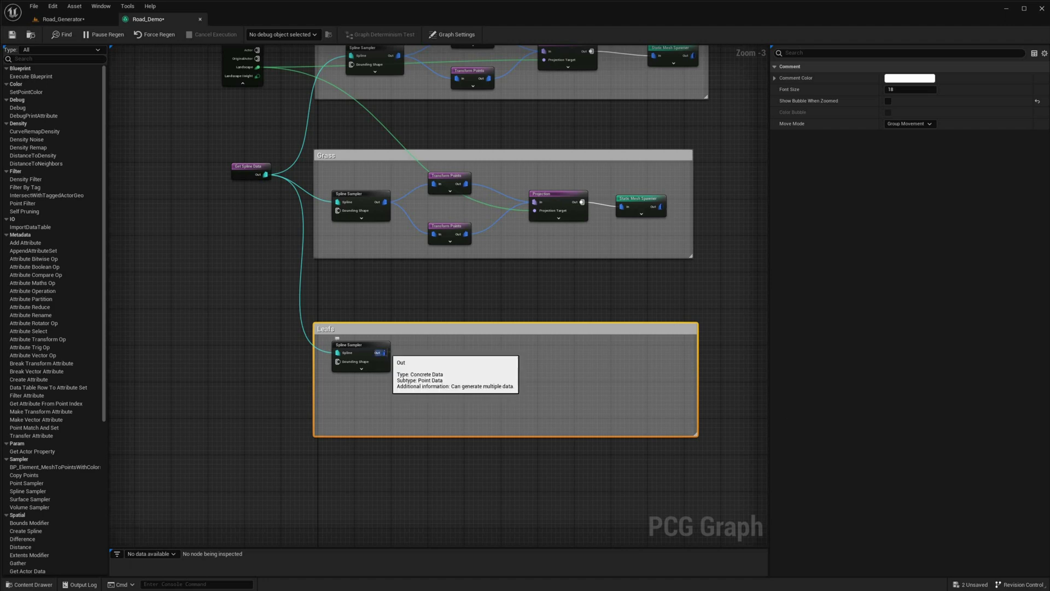
- Add two Transform Points nodes in the Leafs group, both fed by its Spline Sampler output
drag(390, 355, 413, 356)
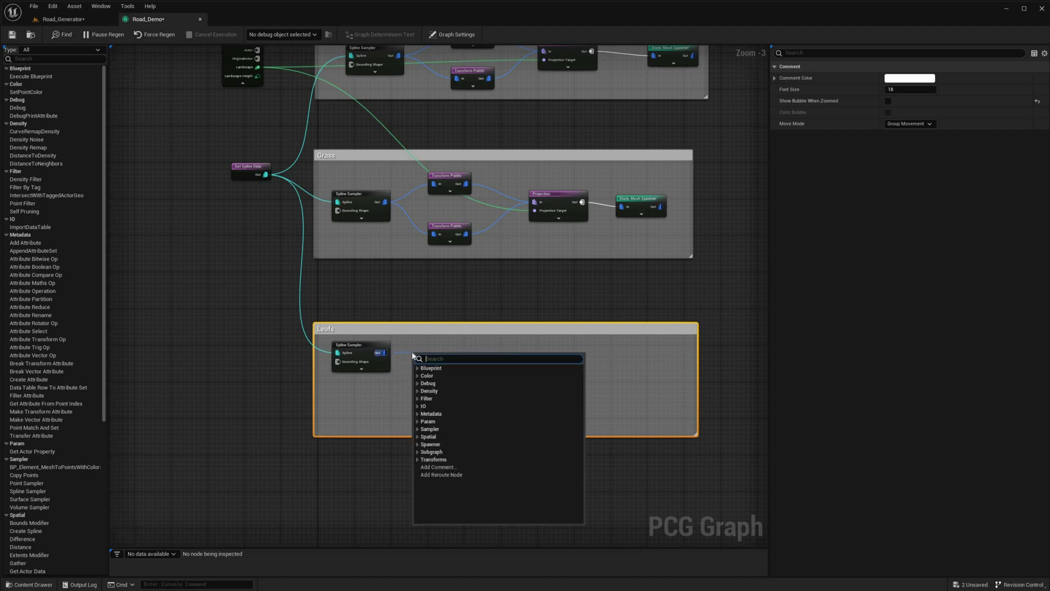
text(tran)
click(442, 414)
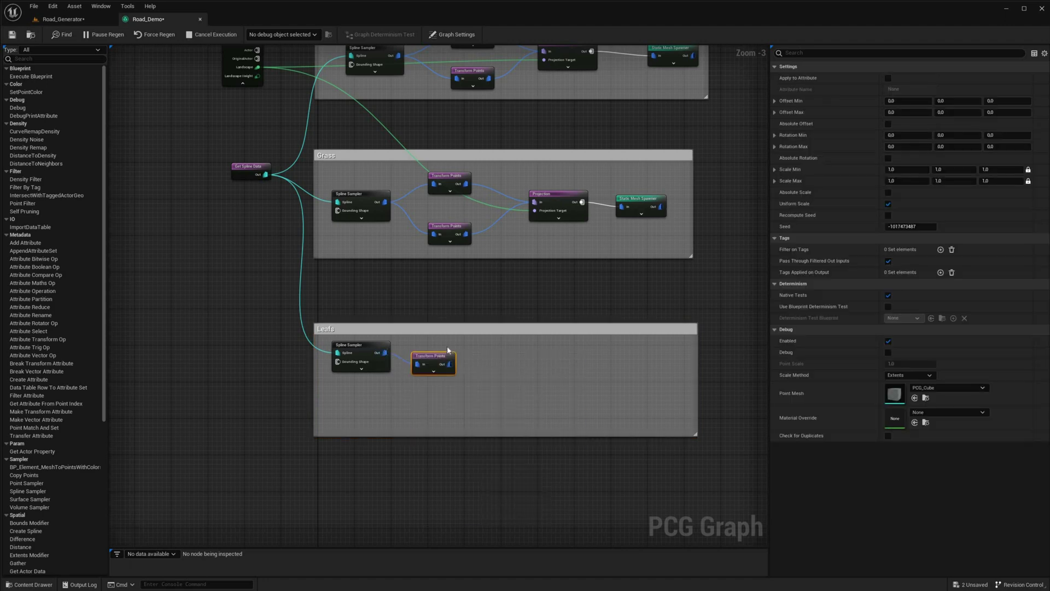
drag(447, 350, 463, 343)
drag(385, 353, 439, 400)
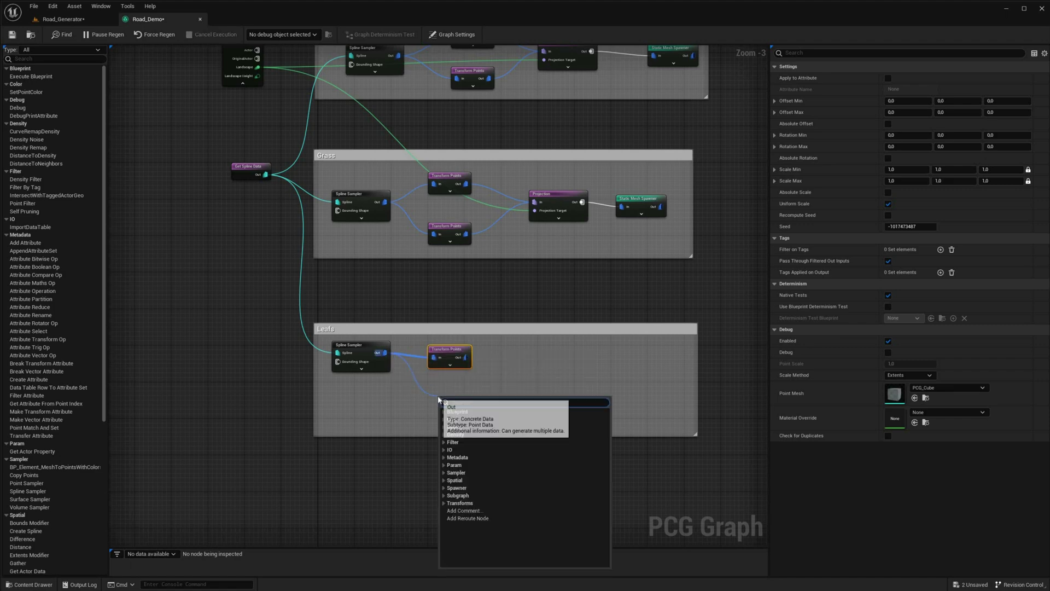
text(transform)
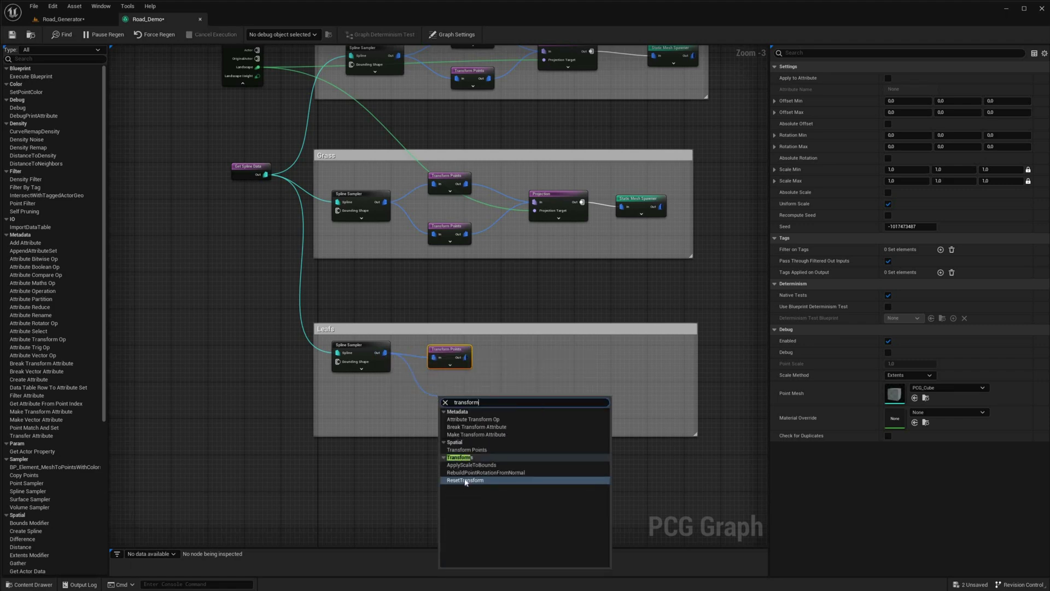
click(467, 449)
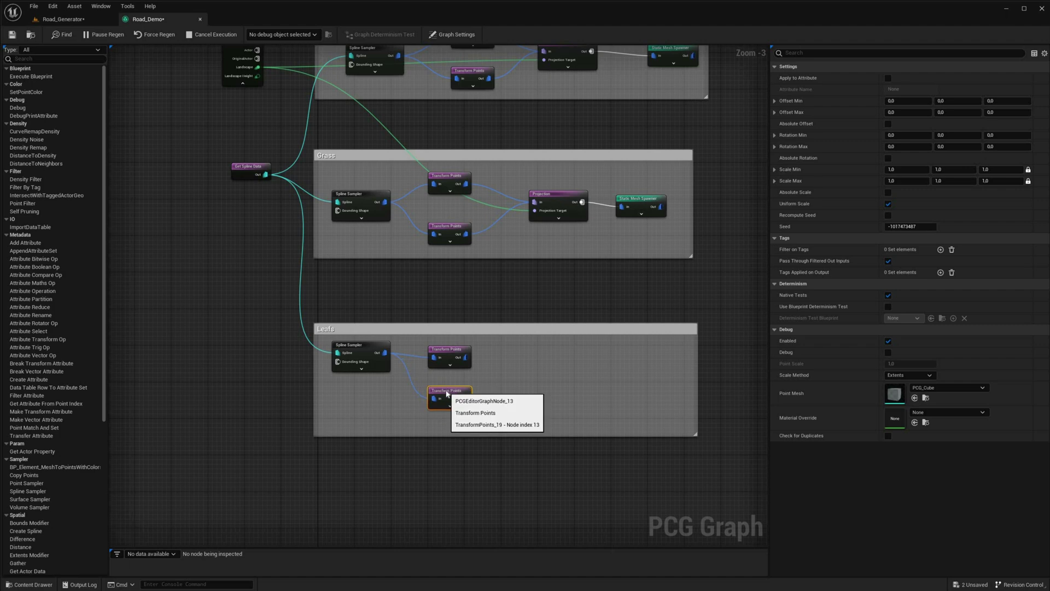
- Add a Static Mesh Spawner in the Leafs group and feed it from both Transform Points nodes
drag(466, 357, 553, 372)
text(static)
click(588, 397)
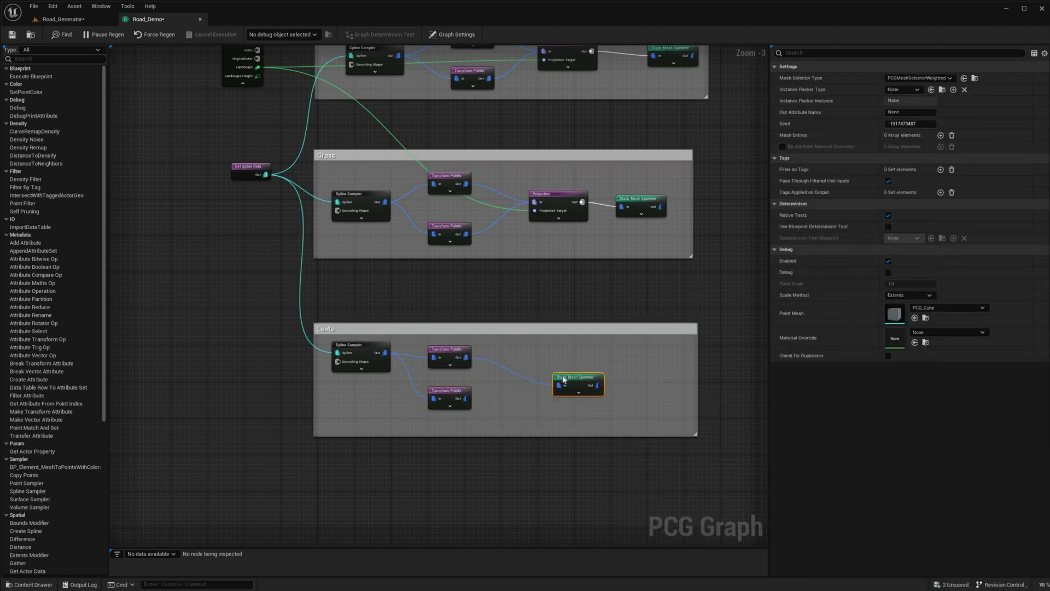
drag(466, 398, 585, 359)
- Connect the Trees, Grass and Leafs Static Mesh Spawners to the Output node and realign the Leafs group's sampler and spawner
scroll(651, 279, down, 1)
right_drag(651, 279, 569, 295)
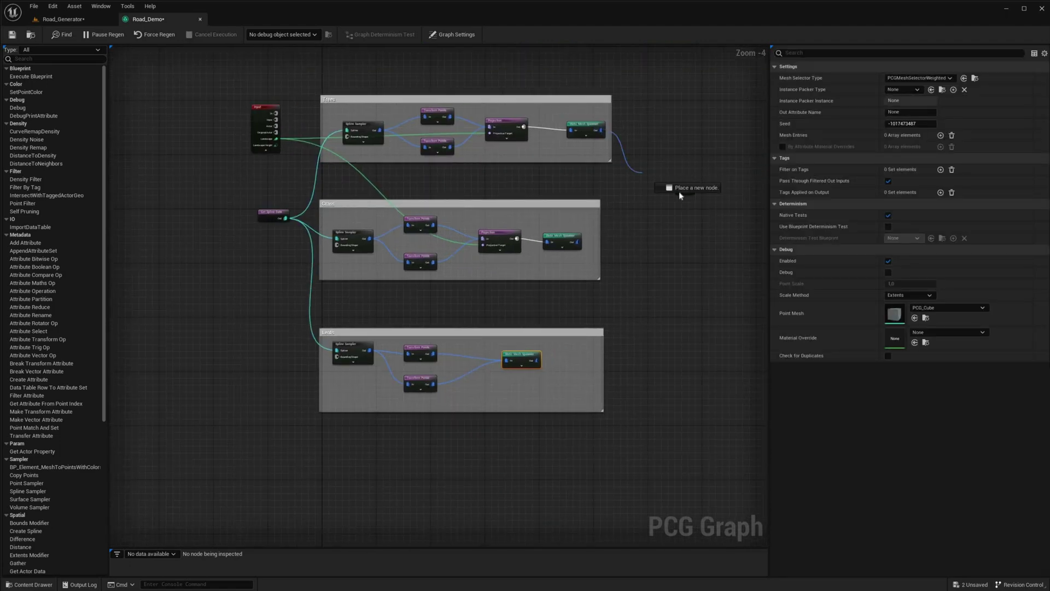
drag(679, 192, 537, 360)
scroll(486, 430, up, 2)
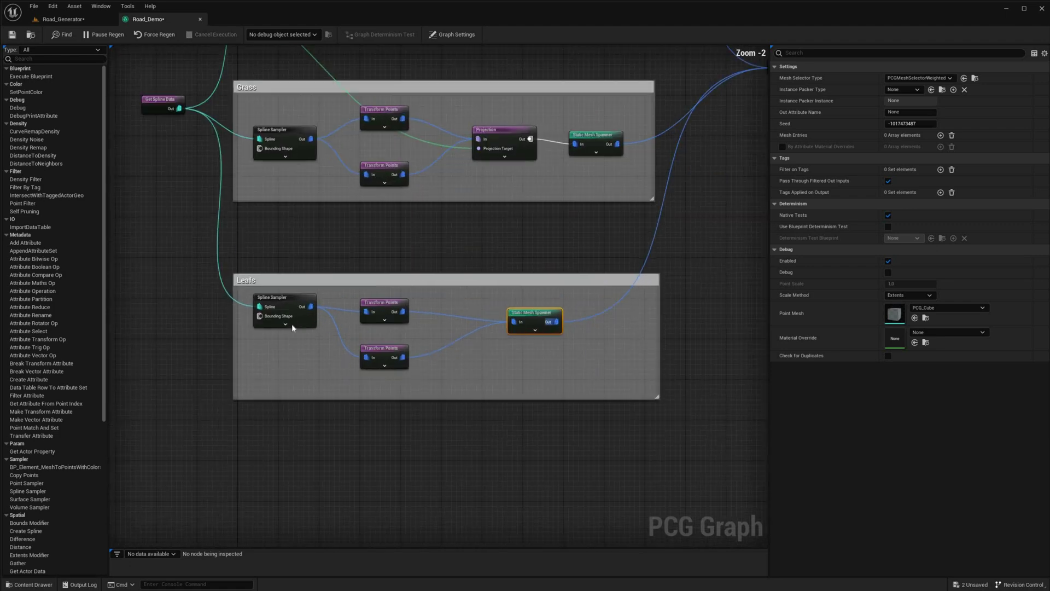
click(291, 323)
drag(547, 325, 547, 334)
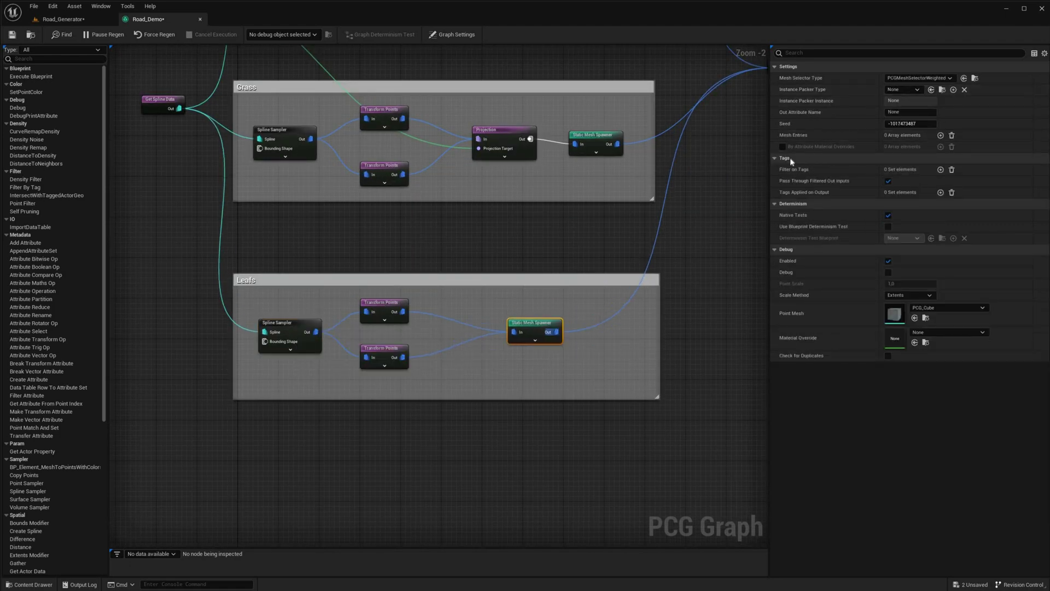
- Add three mesh entries to the Leafs group's Static Mesh Spawner
click(940, 136)
click(940, 136)
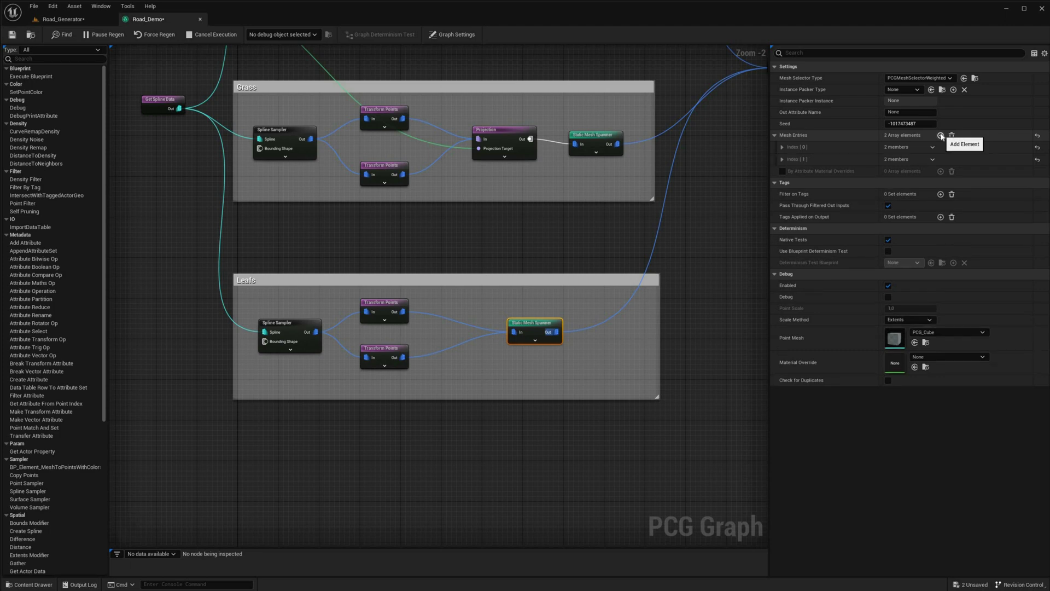
click(940, 135)
- Open the Dead_Leaves folder under Megascans 3D_Plants in the project content to reach its leaf meshes
click(30, 584)
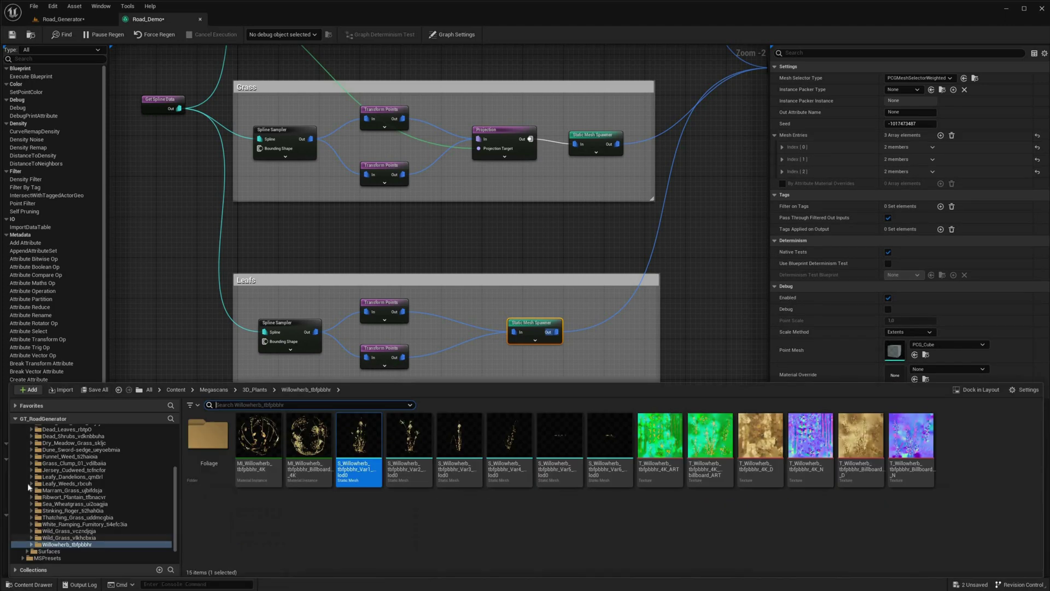
scroll(59, 475, down, 3)
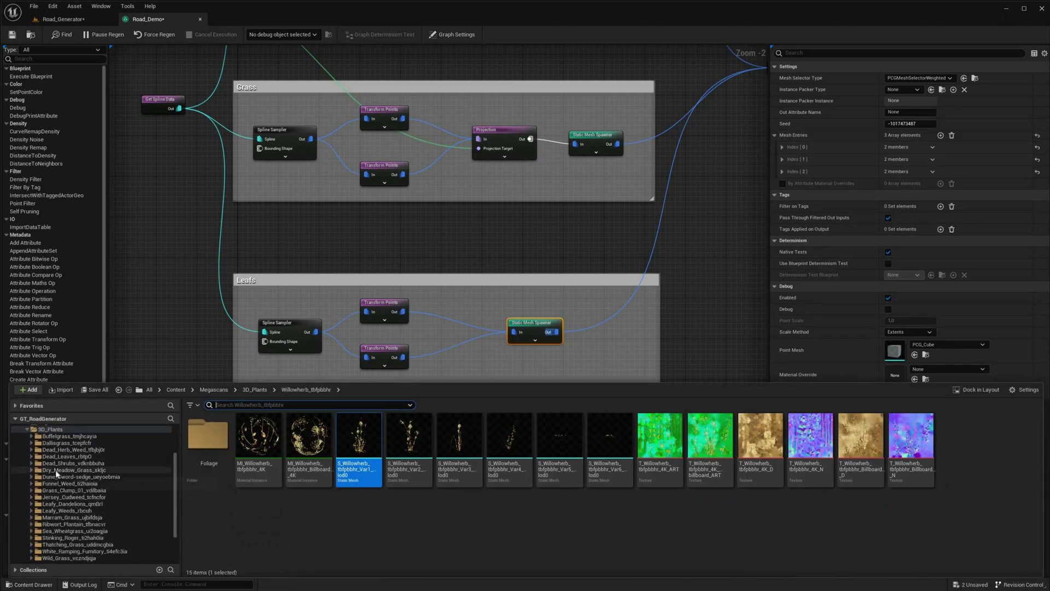
scroll(59, 484, down, 3)
scroll(63, 499, up, 4)
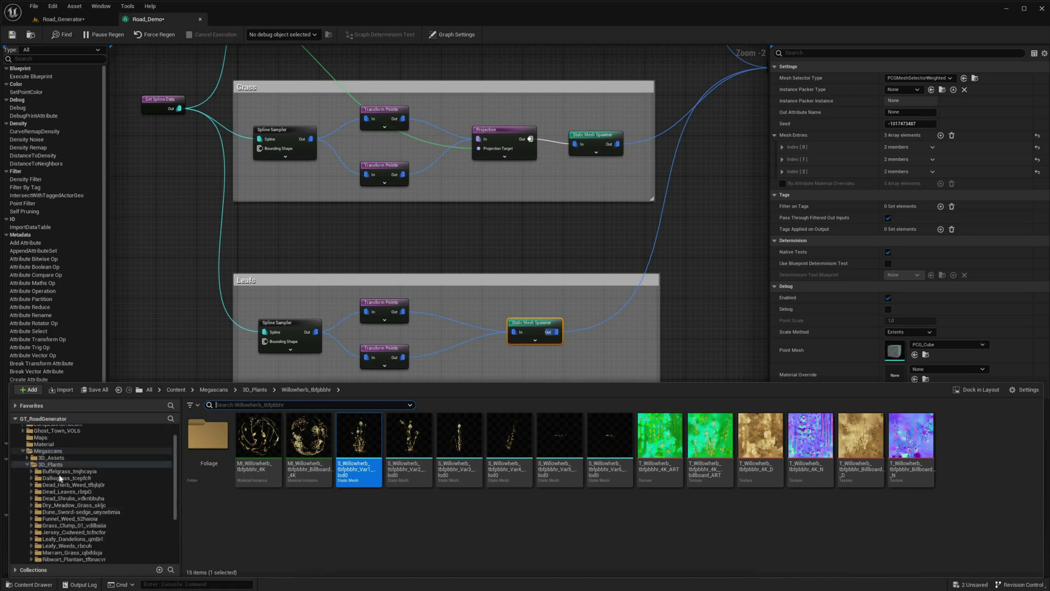
click(77, 491)
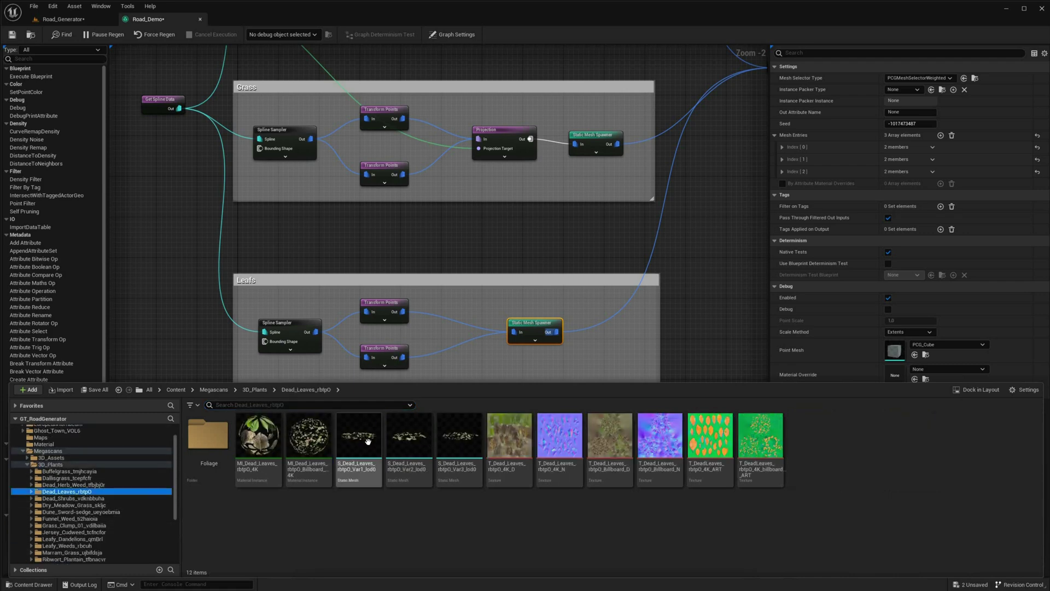
- Assign the dead leaves meshes Var1, Var2 and Var3 (lod0) to mesh entries 0, 1 and 2 of the Leafs spawner
click(782, 147)
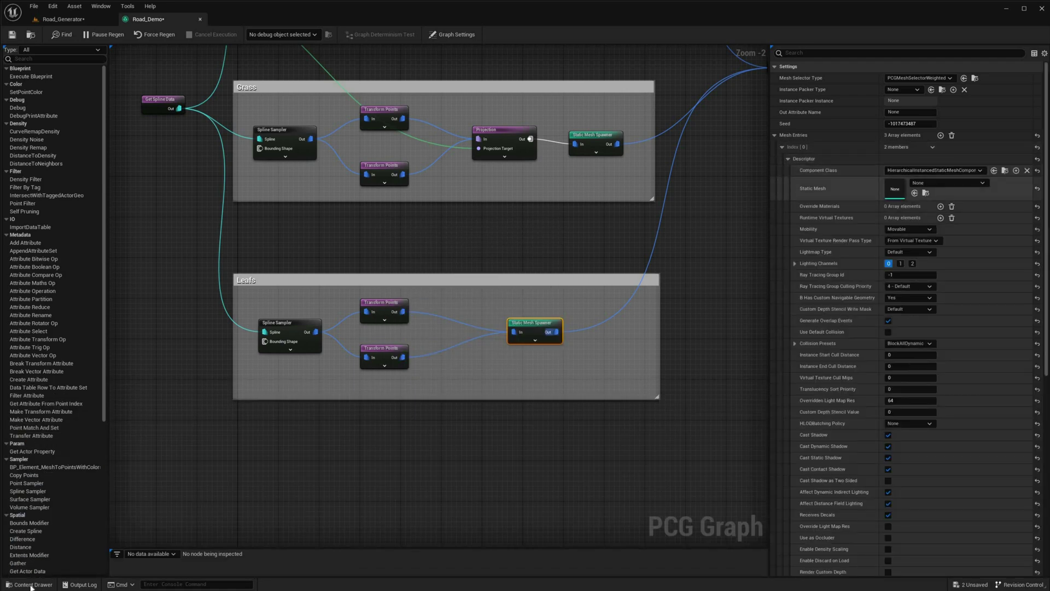
click(31, 584)
drag(356, 459, 896, 189)
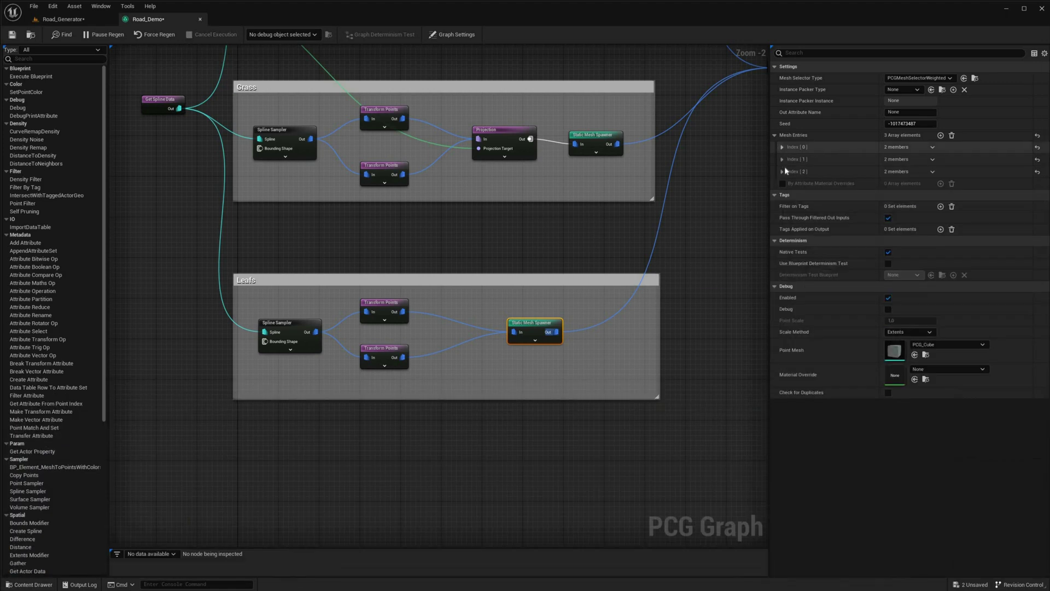
click(782, 159)
click(32, 584)
drag(410, 437, 895, 202)
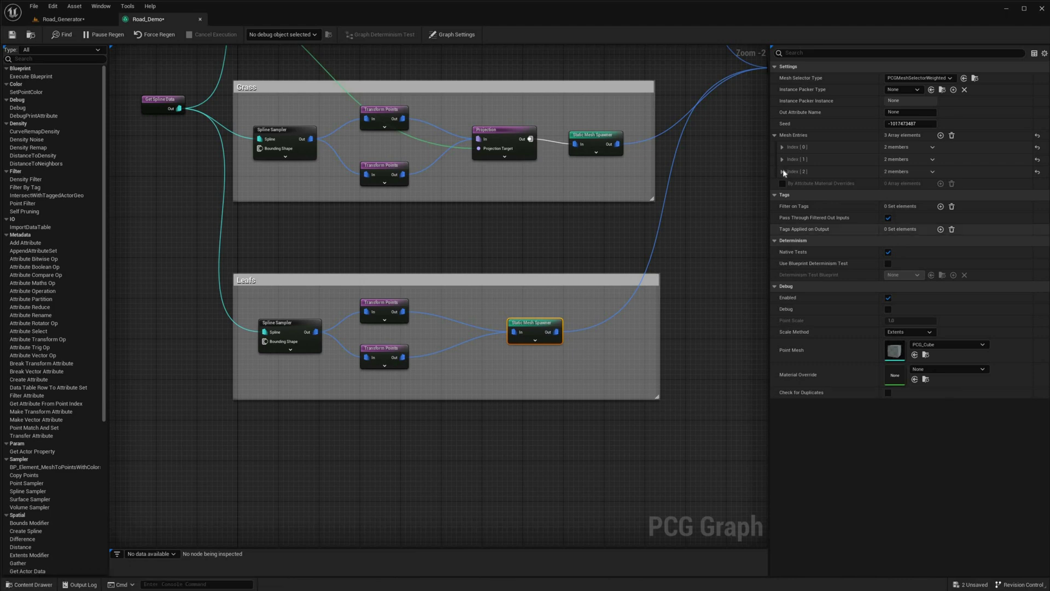
click(782, 171)
click(31, 584)
drag(459, 437, 897, 214)
click(782, 171)
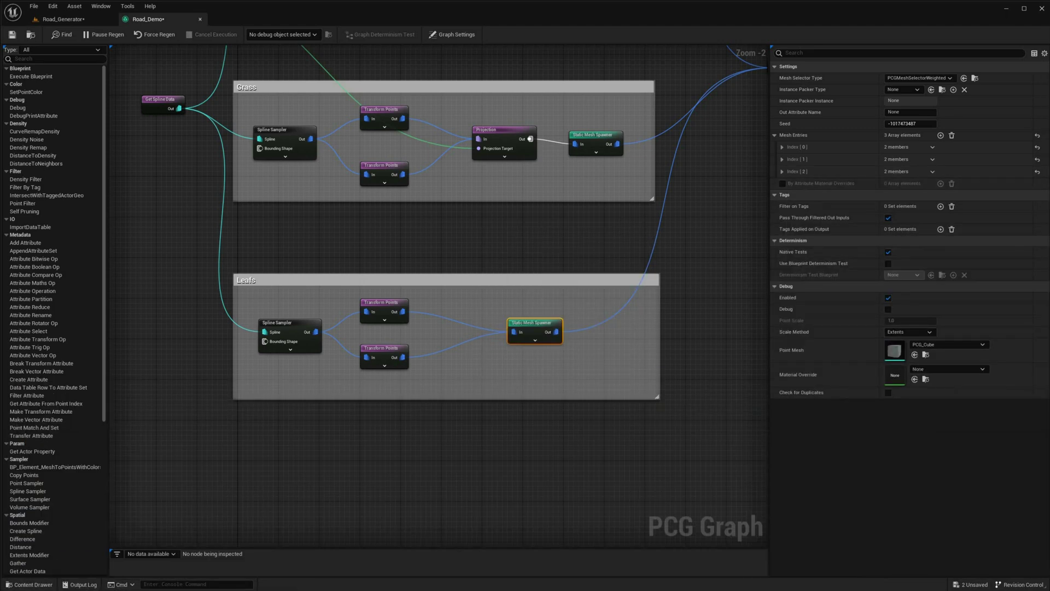
- Set the Leafs group's upper Transform Points to Offset Min Y 400, Z 12, Offset Max Y 100, Z 13, and Rotation Max Z 360
click(383, 304)
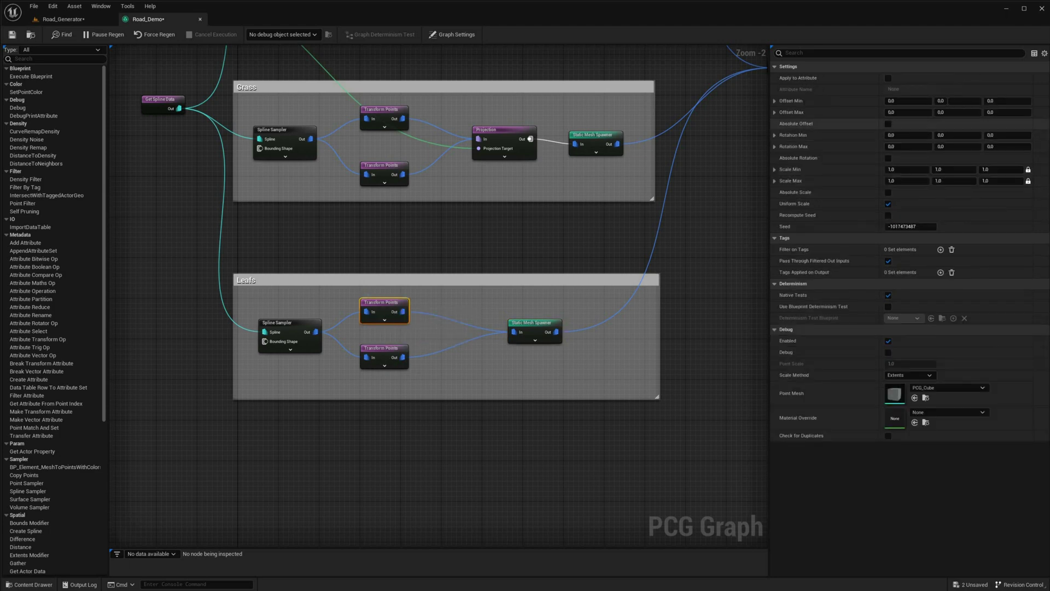
click(946, 102)
text(400)
key(Return)
text(100)
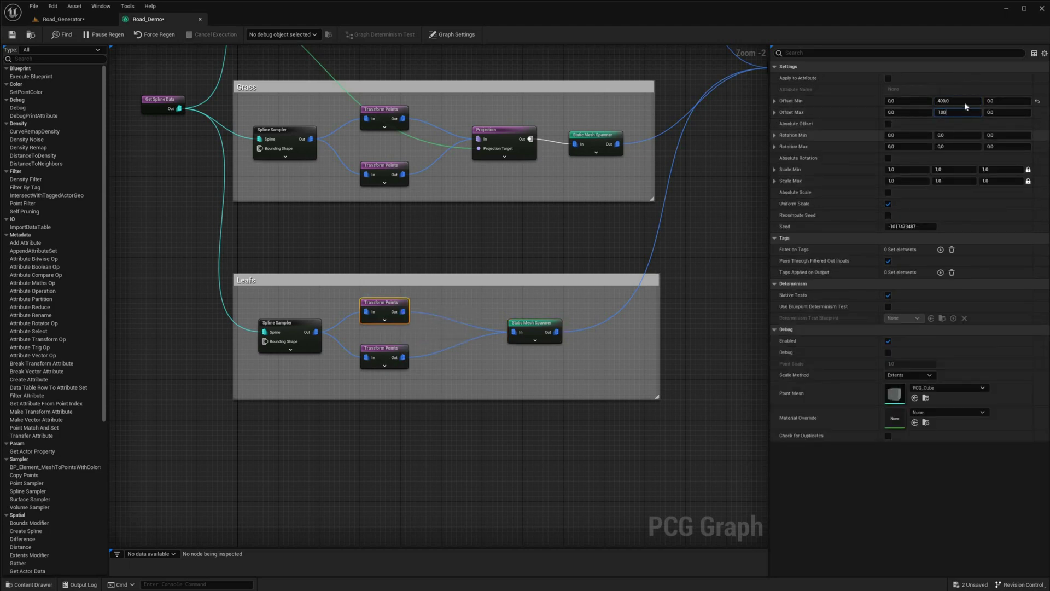
key(Return)
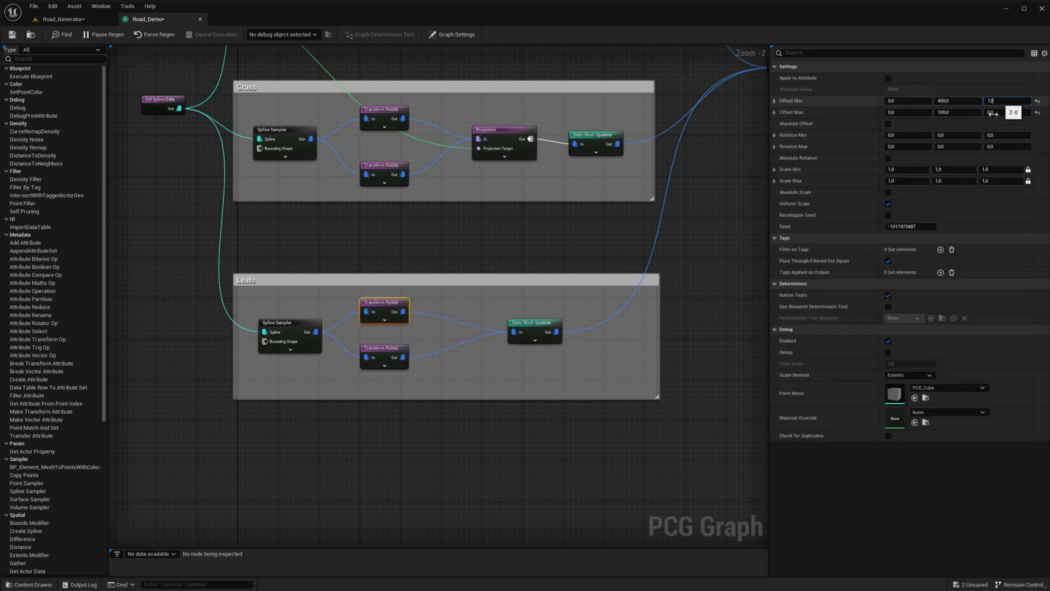
click(993, 112)
text(13)
key(Return)
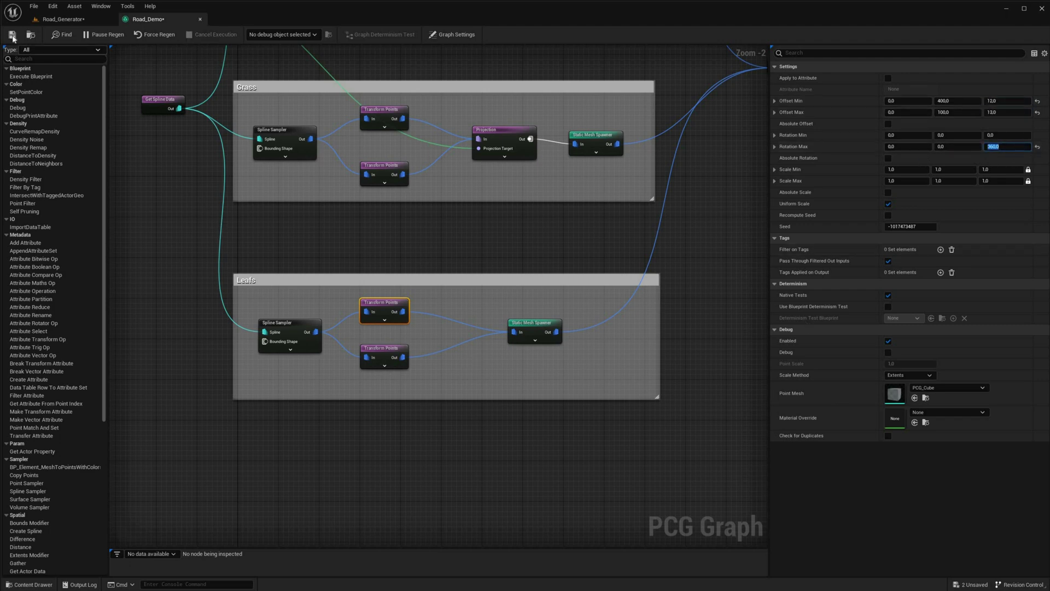
- Check the leaf coverage in the Road_Generator level and set the Leafs Spline Sampler's Distance Increment to 10
click(64, 20)
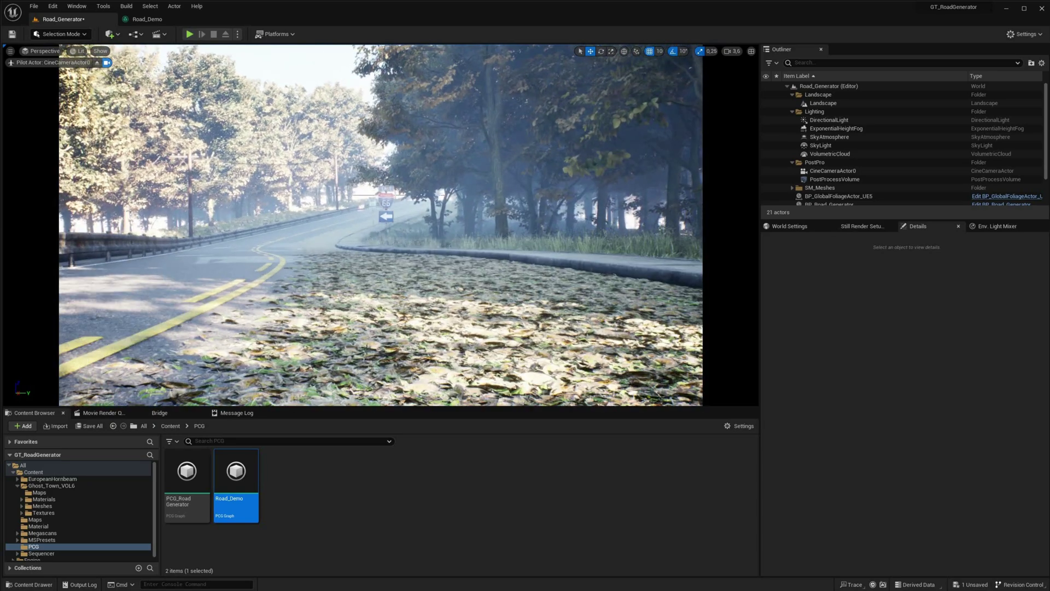
right_drag(380, 225, 163, 98)
click(146, 19)
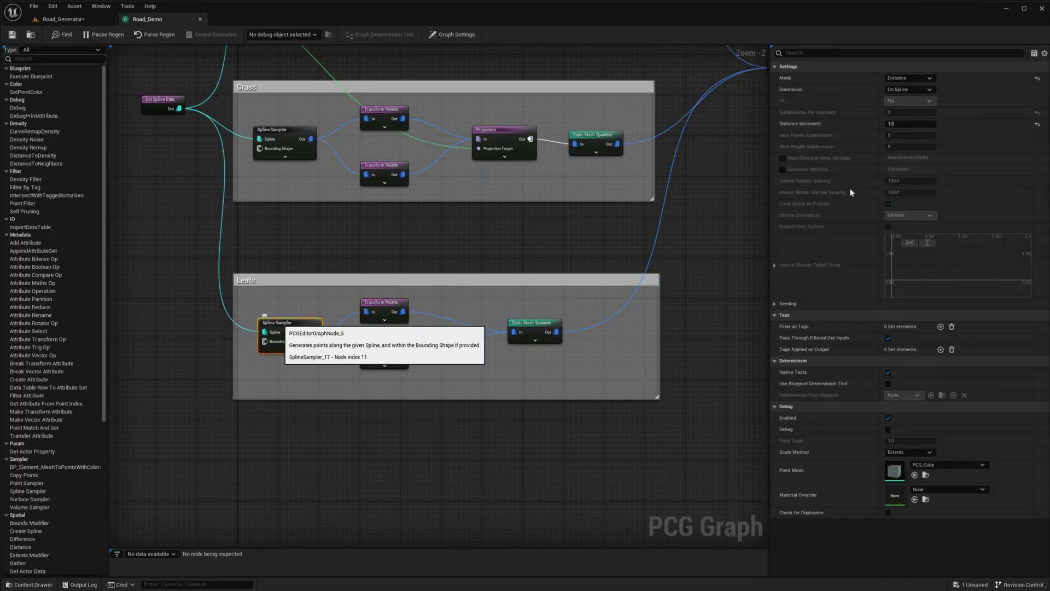
click(910, 123)
text(10)
key(Return)
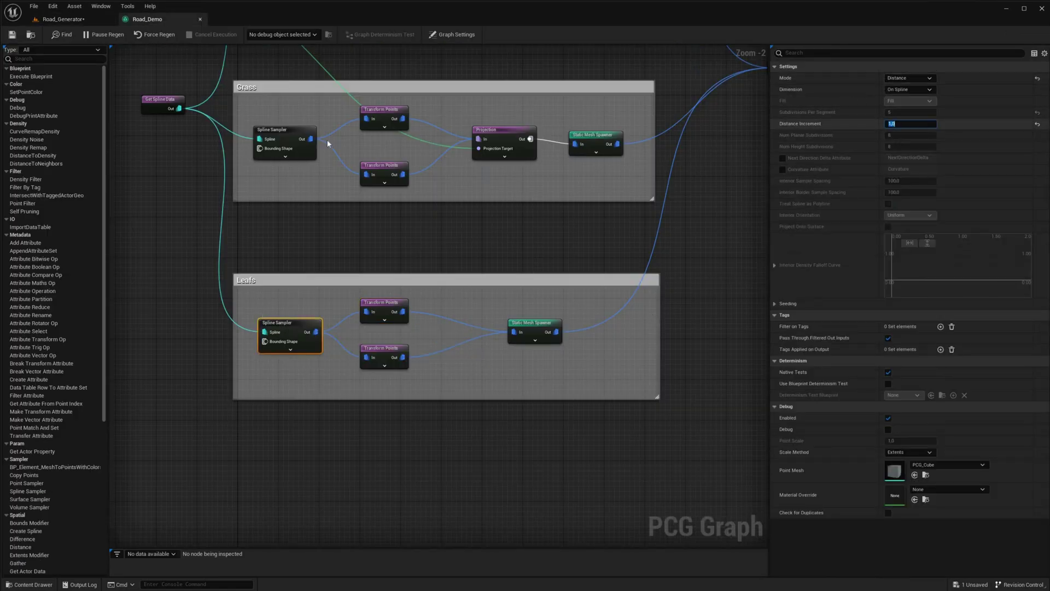
click(69, 21)
click(146, 19)
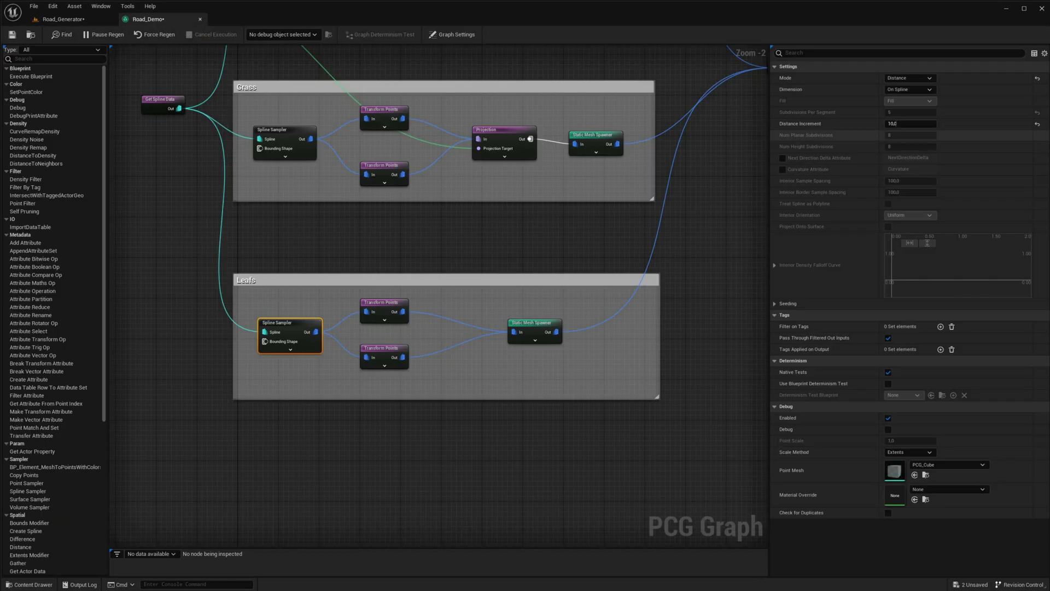
- Set the Leafs Spline Sampler's Distance Increment to 5 and check the leaves on the road in the level
click(897, 123)
text(5)
key(Return)
click(49, 19)
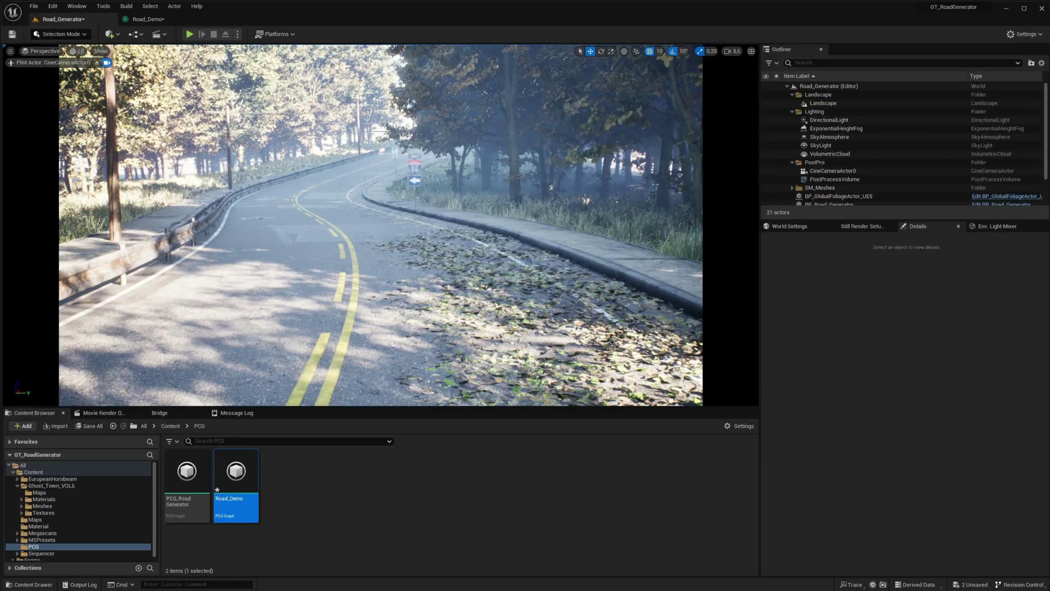
right_drag(610, 351, 504, 320)
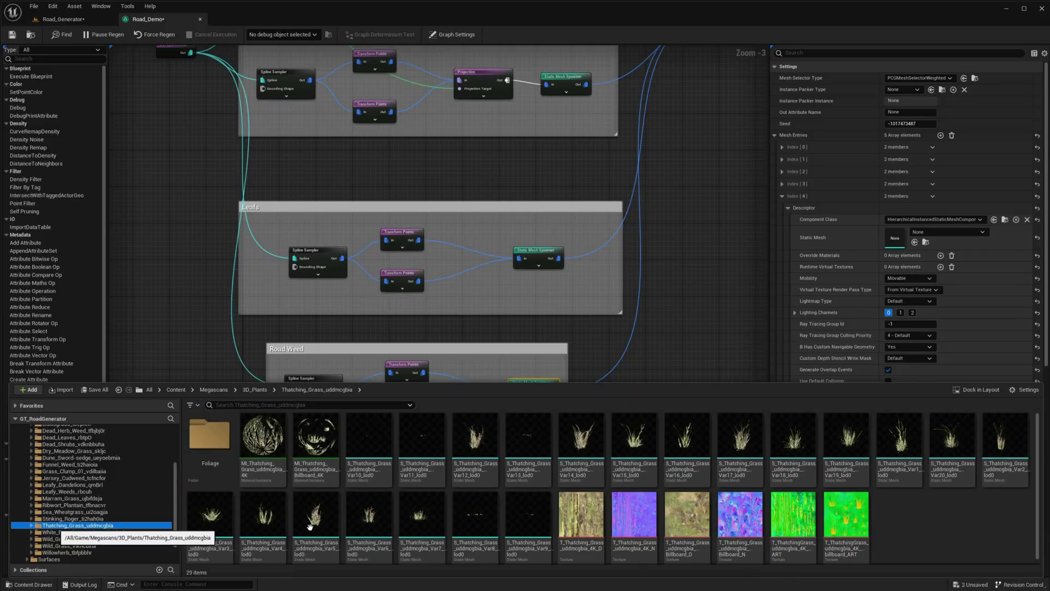
- Assign S_Thatching_Grass_uddmcgbia_Var5_lod0 as the static mesh of entry 4 in the Road Weed group's Static Mesh Spawner
click(316, 514)
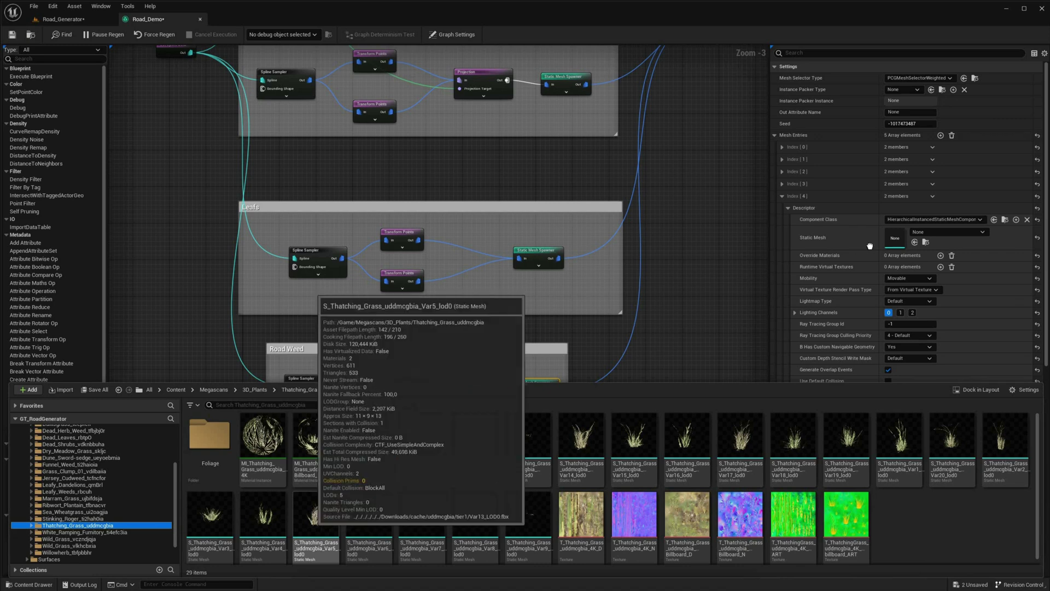
drag(316, 514, 809, 299)
drag(780, 239, 904, 238)
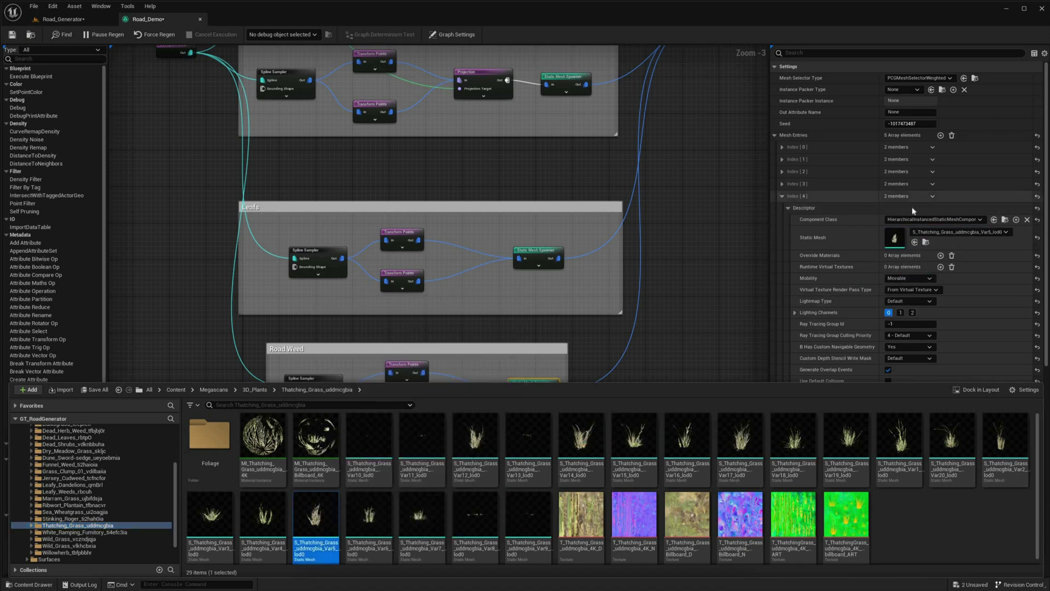
click(781, 196)
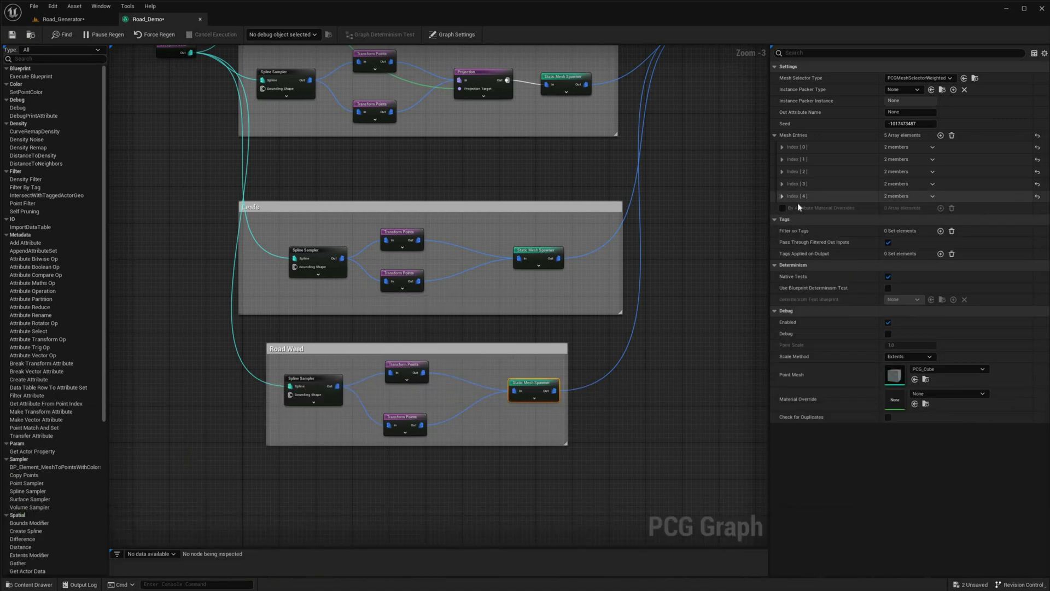
- Set the Road Weed Spline Sampler's Distance Increment to 10 and inspect the weeds along the road in the level
click(313, 384)
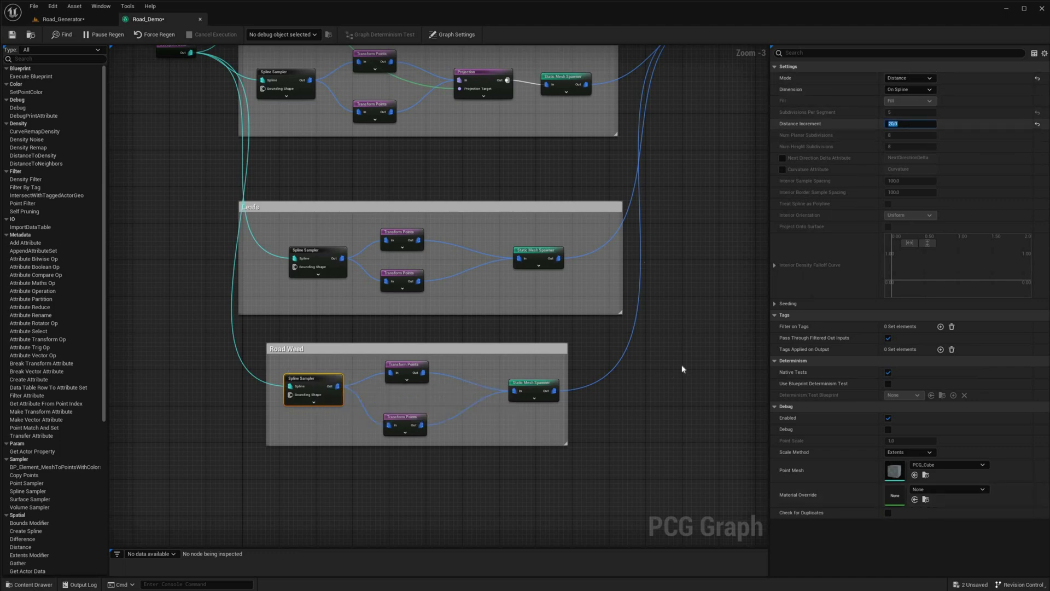
text(10)
key(Return)
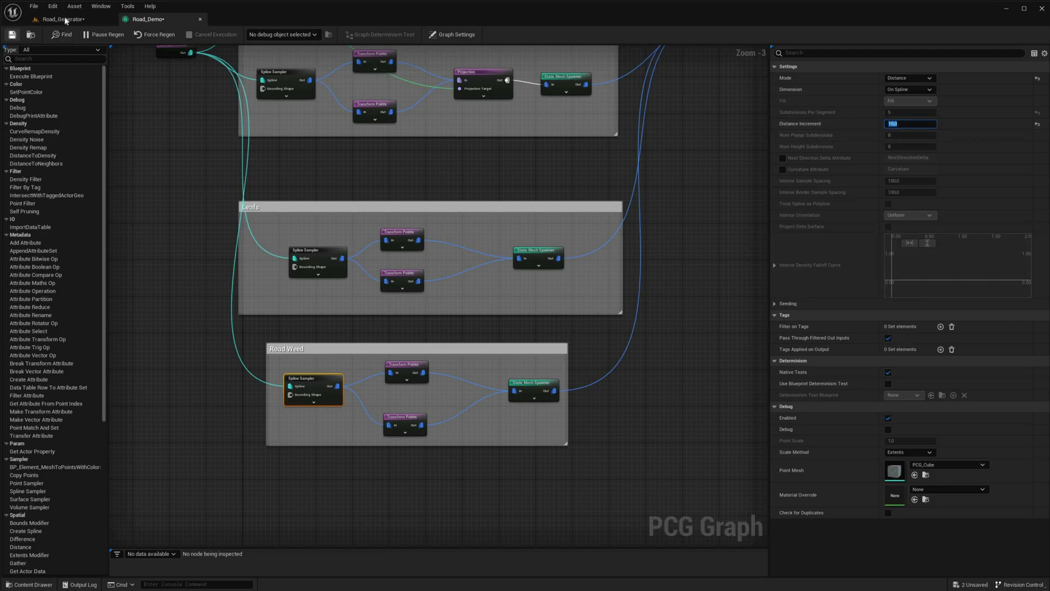
click(64, 20)
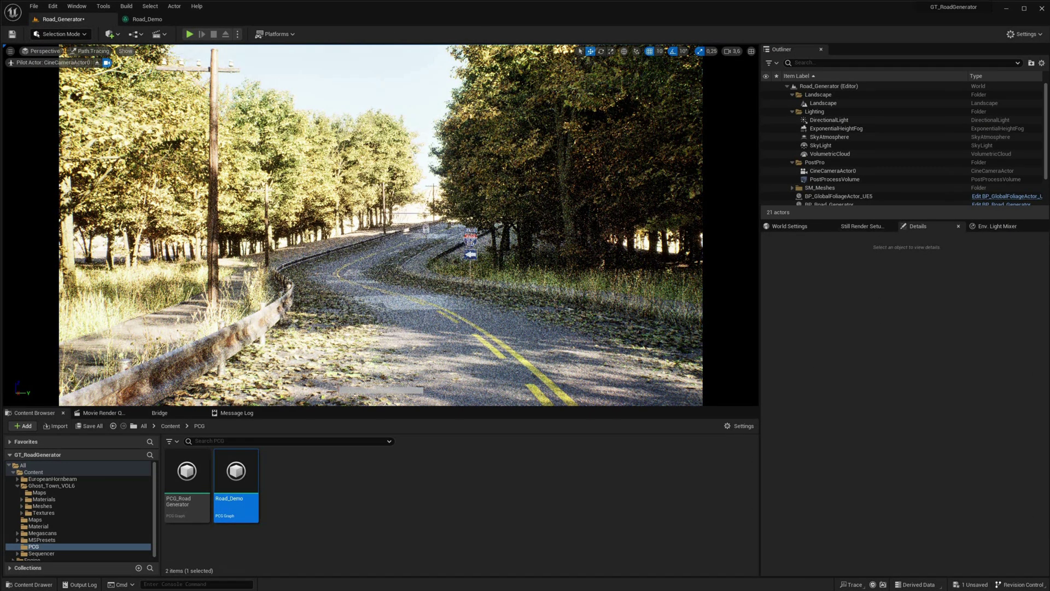
middle_drag(289, 344, 415, 350)
middle_drag(289, 344, 230, 344)
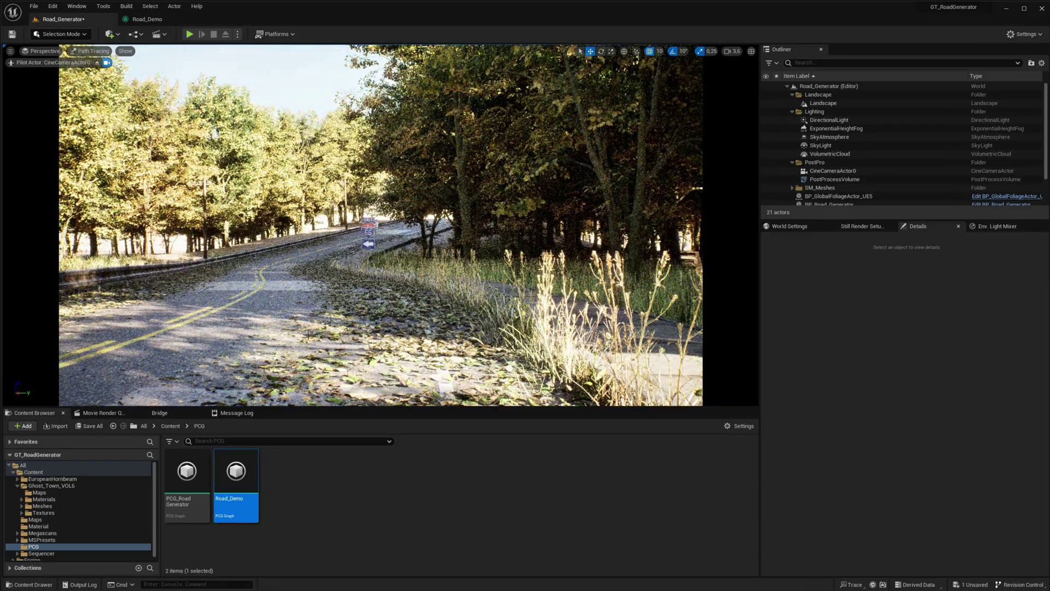
right_drag(308, 335, 309, 334)
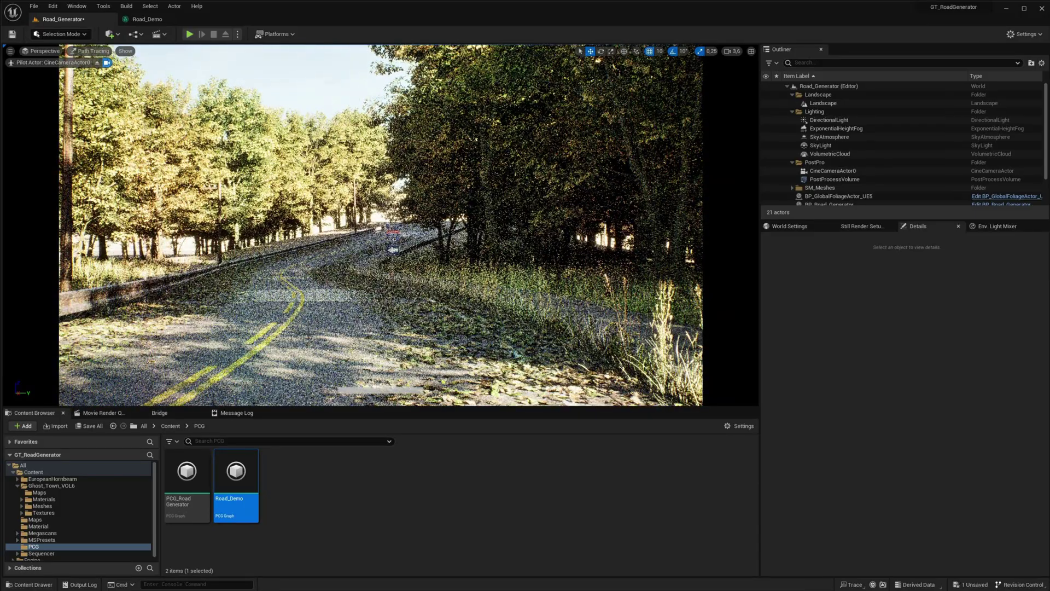
- Switch the level viewport from Path Tracing to Lit view and clear the actor selection
click(87, 51)
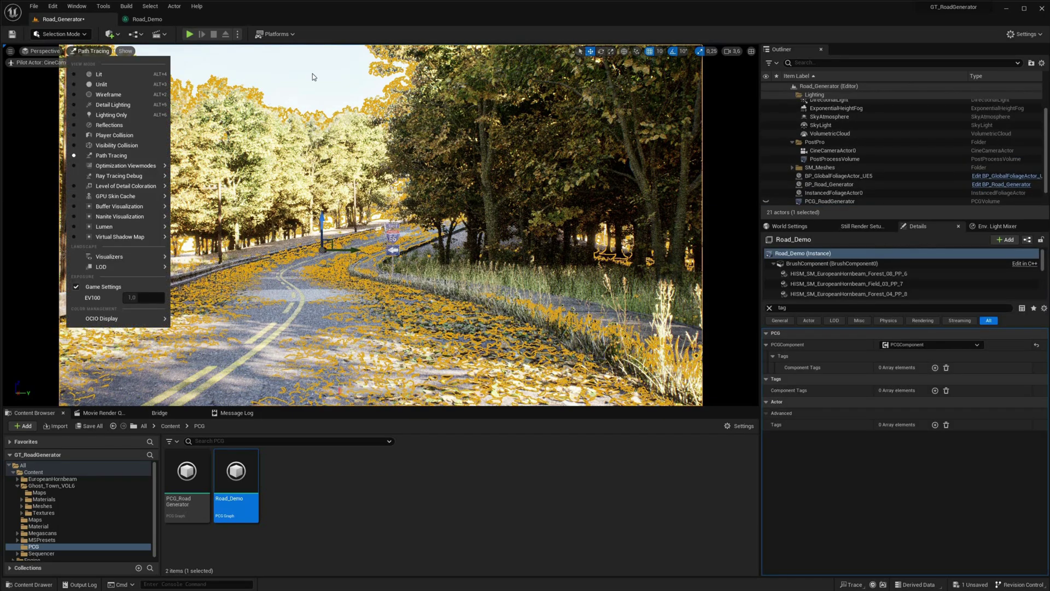
click(161, 72)
key(Escape)
right_drag(372, 289, 353, 295)
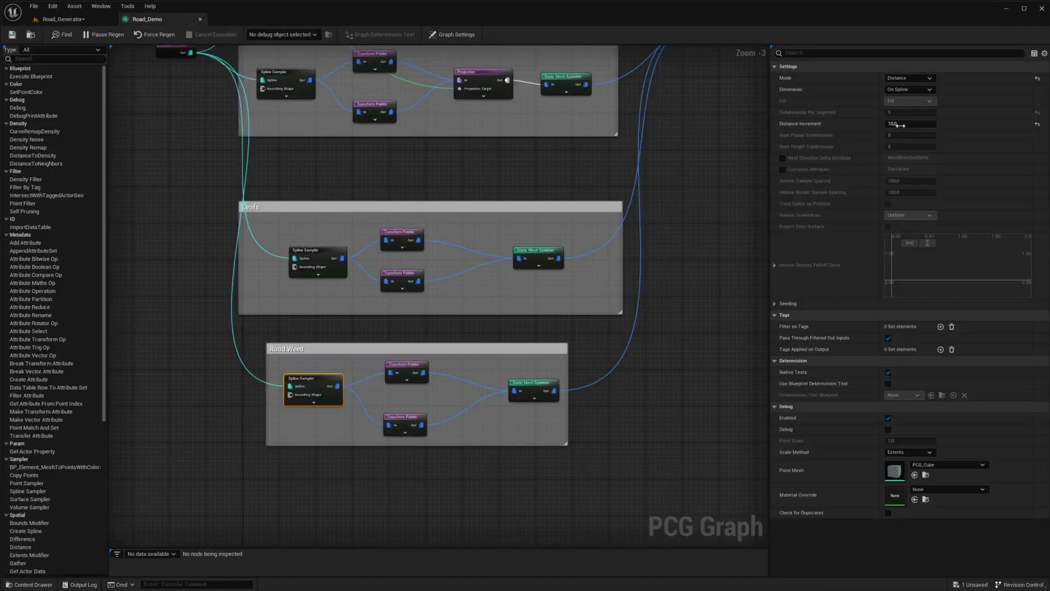
- Adjust the Road Weed Spline Sampler's Distance Increment and look over both road edges in the level
click(897, 124)
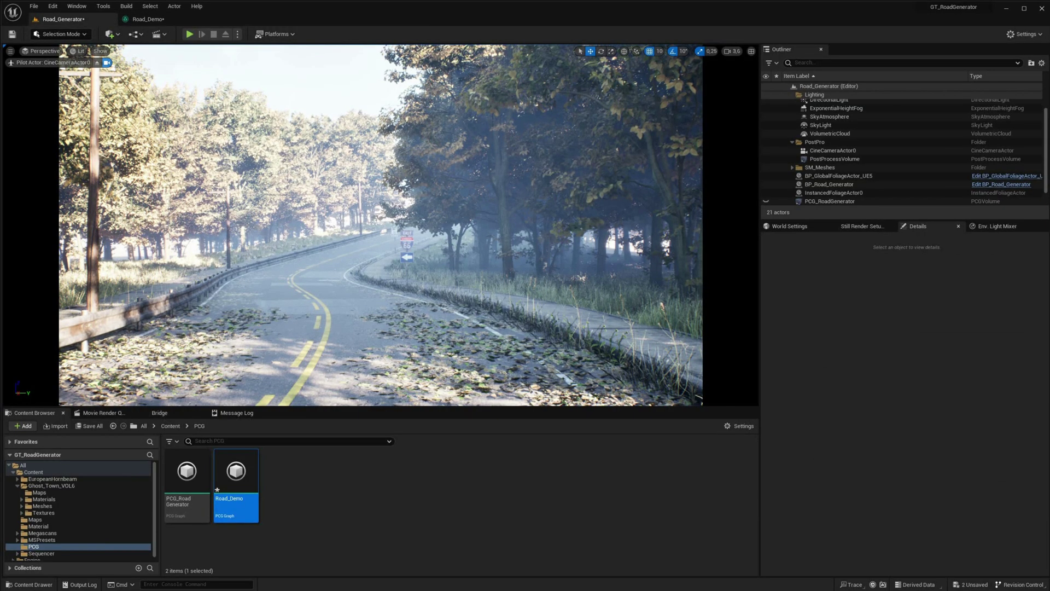
right_drag(391, 296, 246, 312)
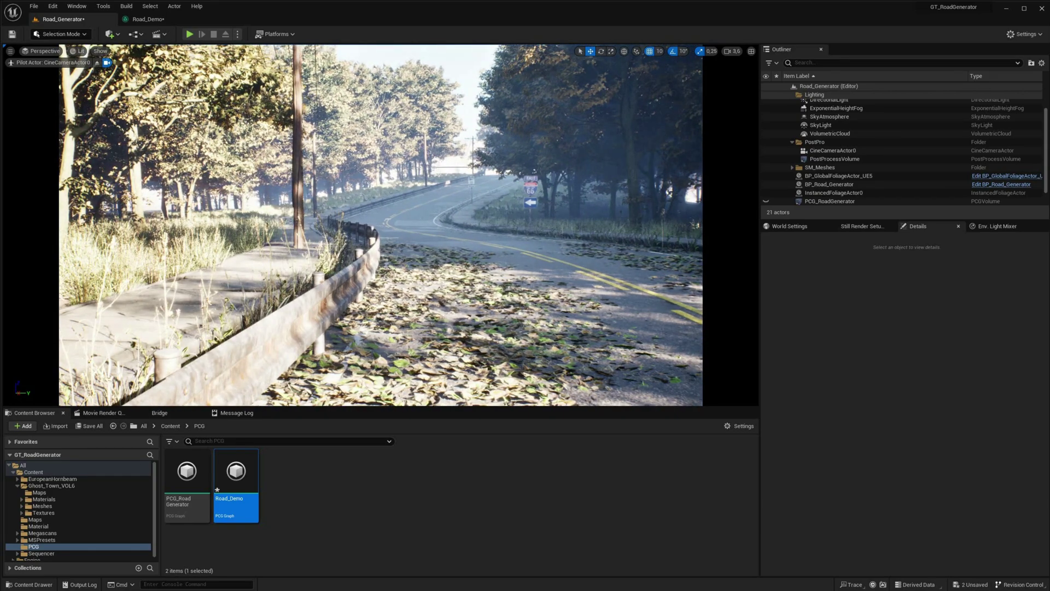
key(d)
key(a)
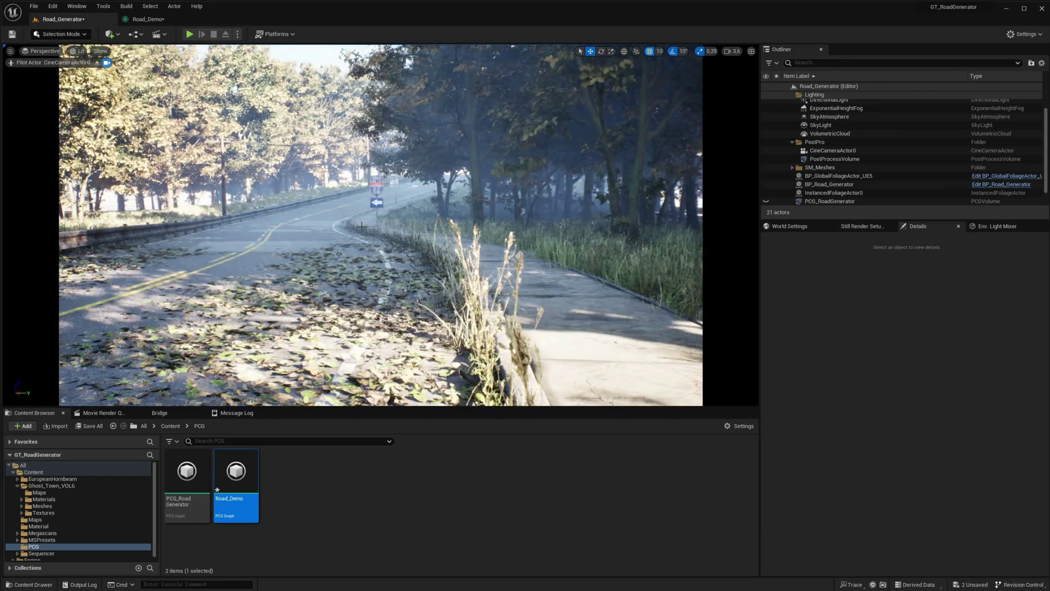
right_drag(390, 251, 333, 251)
- Clear the property filter in the actor details and clean up the generated content of the Road_Demo PCG volume
click(379, 247)
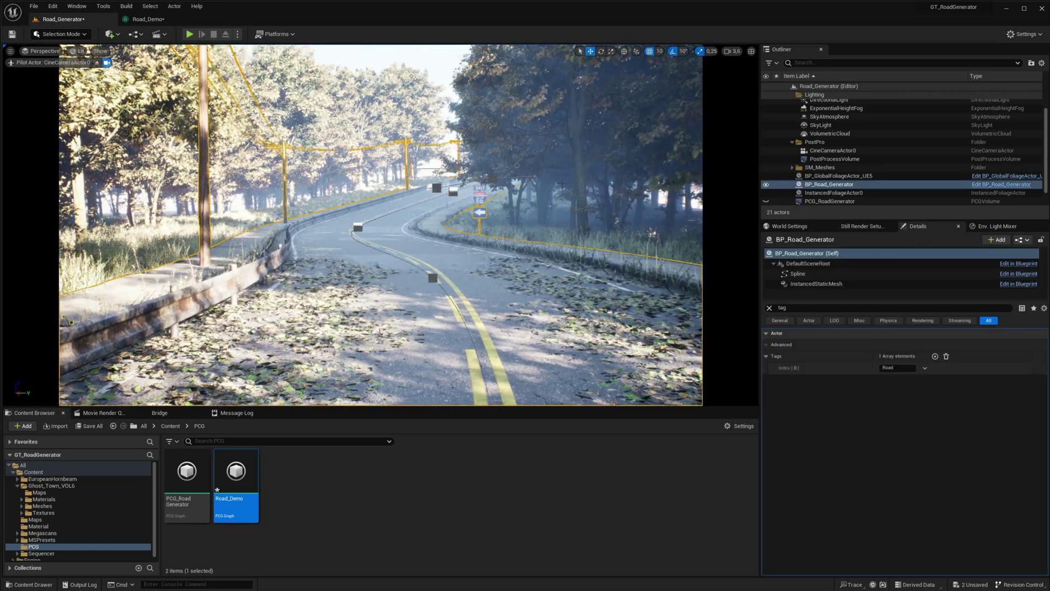
click(769, 307)
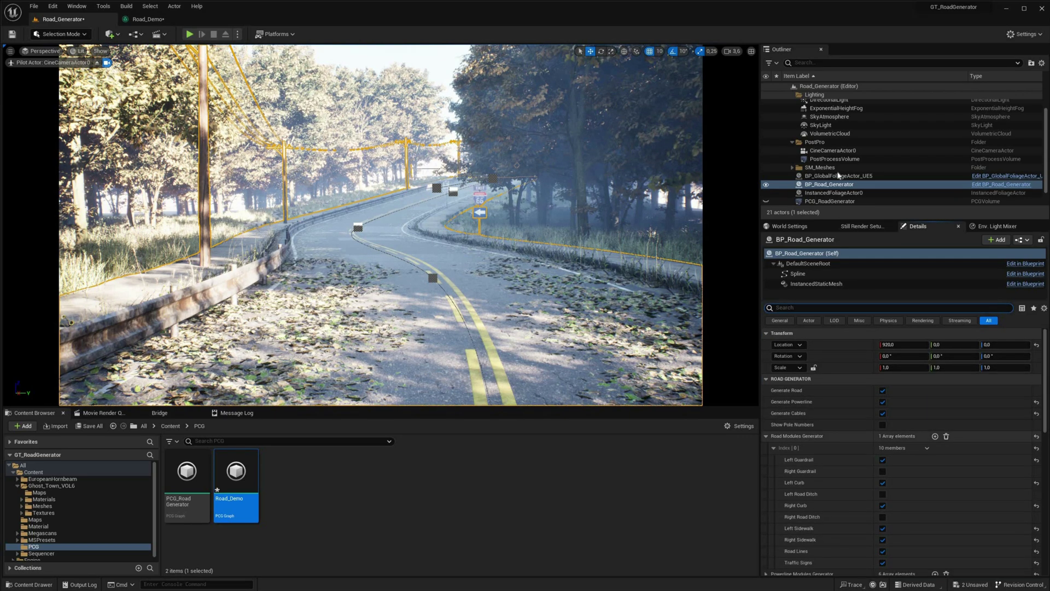
scroll(829, 195, down, 1)
click(821, 201)
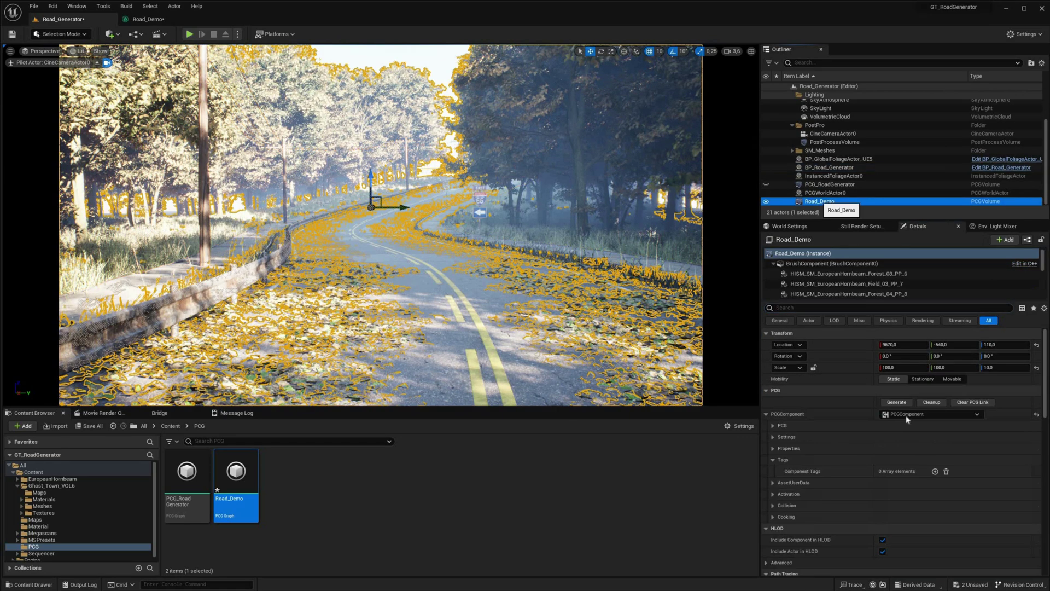
click(930, 402)
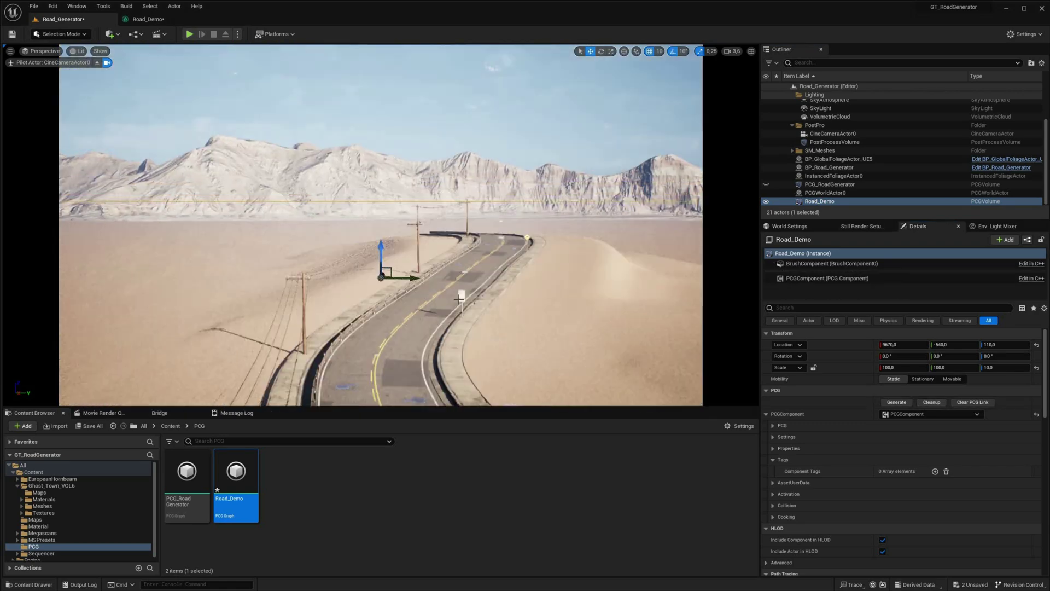
- Select the BP_Road_Generator actor, collapse its Road Modules Generator list and expand its Landscape Settings
right_drag(459, 299, 479, 220)
click(466, 183)
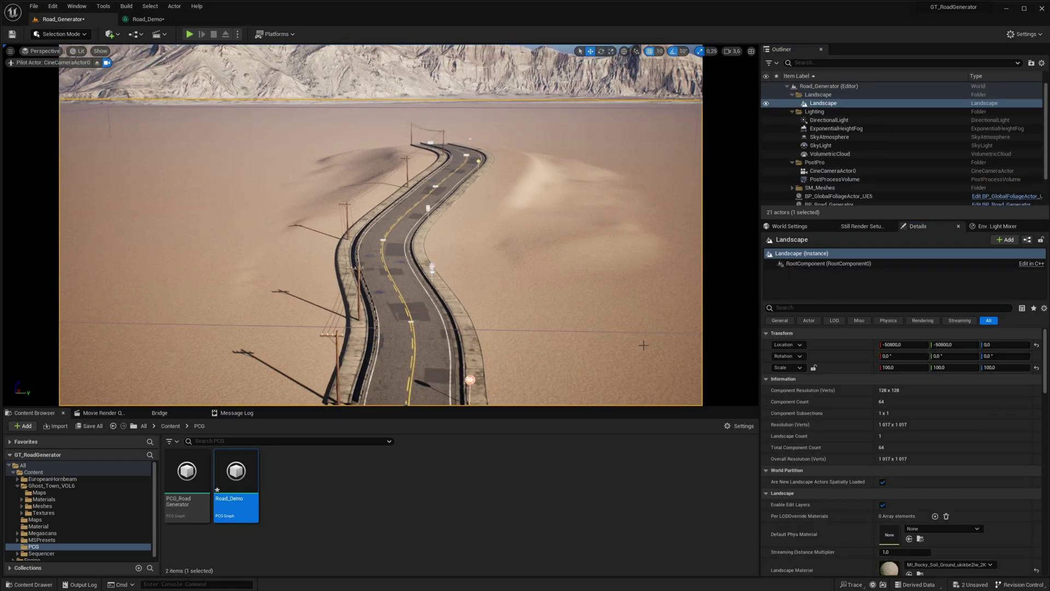
click(409, 236)
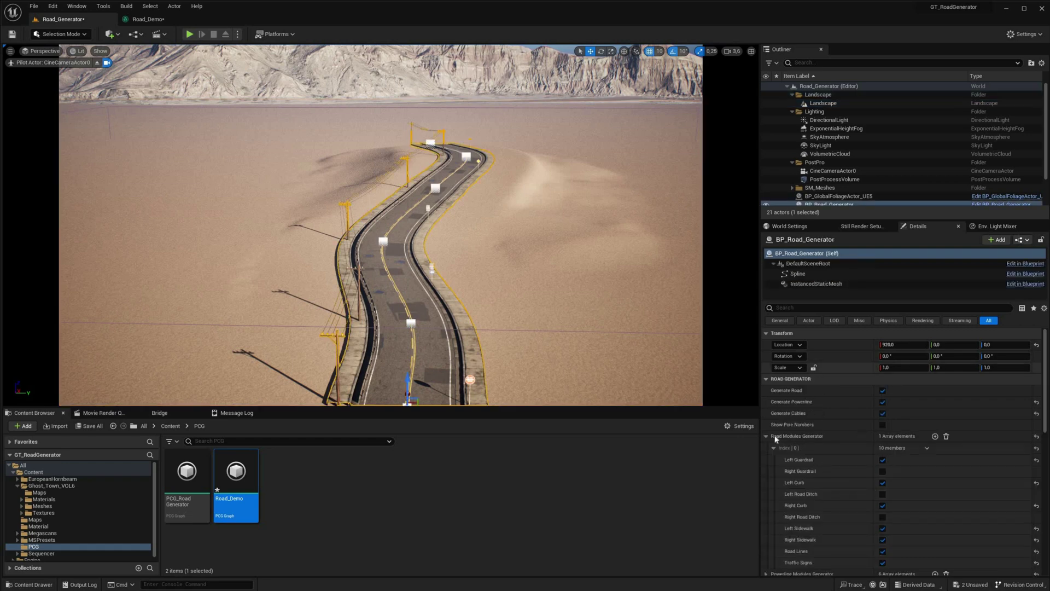
scroll(772, 432, down, 1)
click(766, 422)
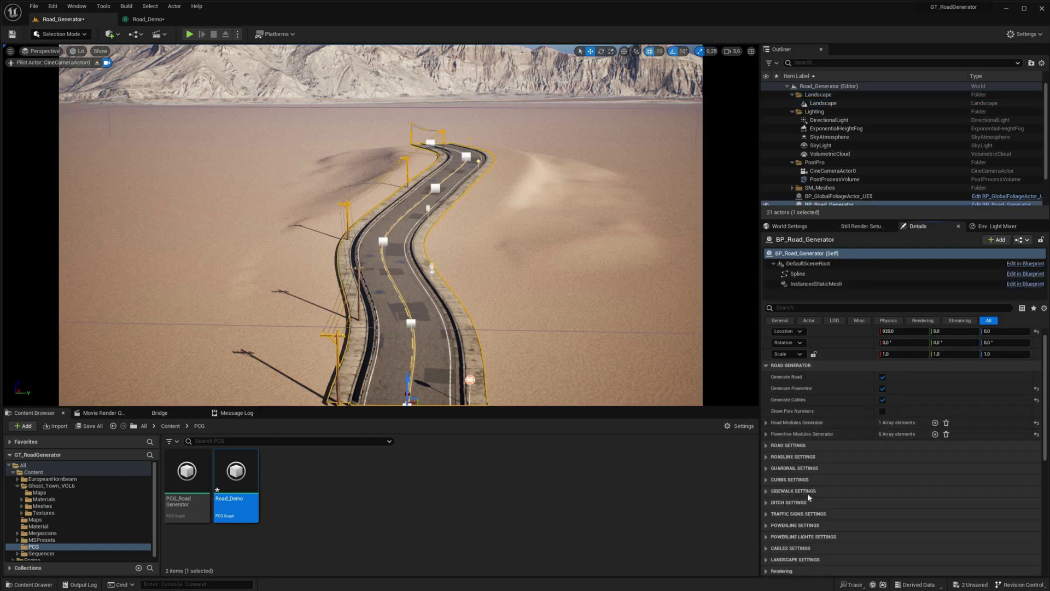
scroll(809, 496, down, 1)
click(881, 507)
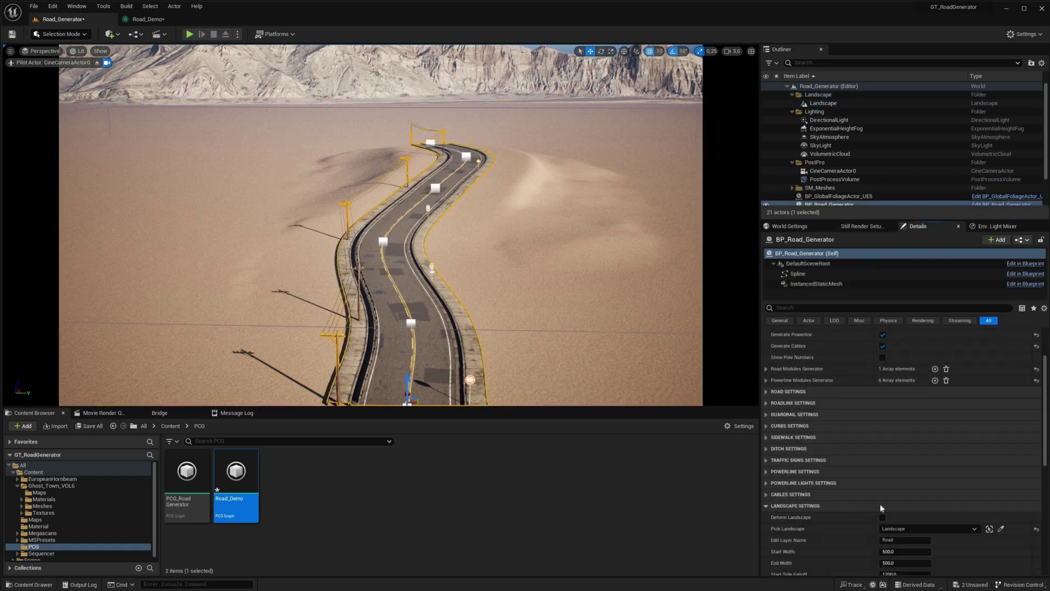
- Enable Deform Landscape on the road generator and raise a spline point midway along the road to form a hill
scroll(884, 478, down, 1)
click(882, 476)
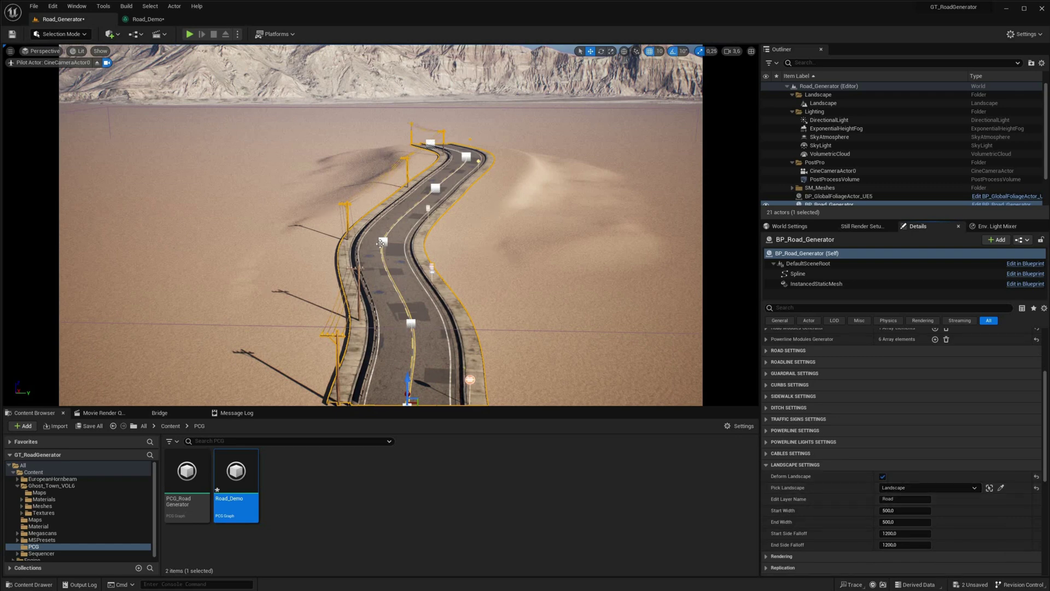
click(435, 188)
right_drag(530, 241, 711, 241)
right_drag(580, 239, 768, 327)
key(f)
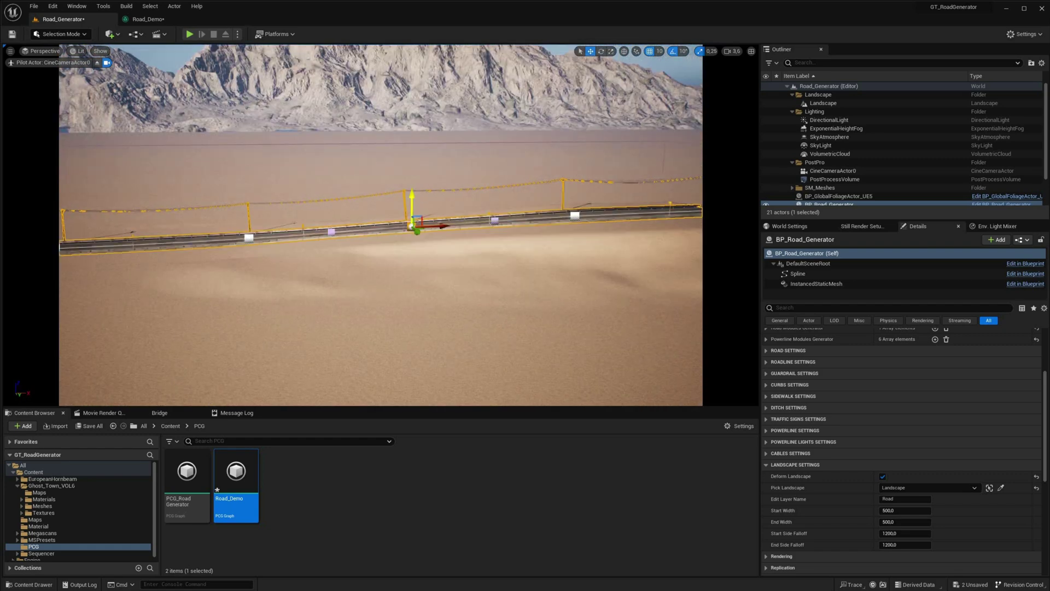
drag(411, 205, 411, 165)
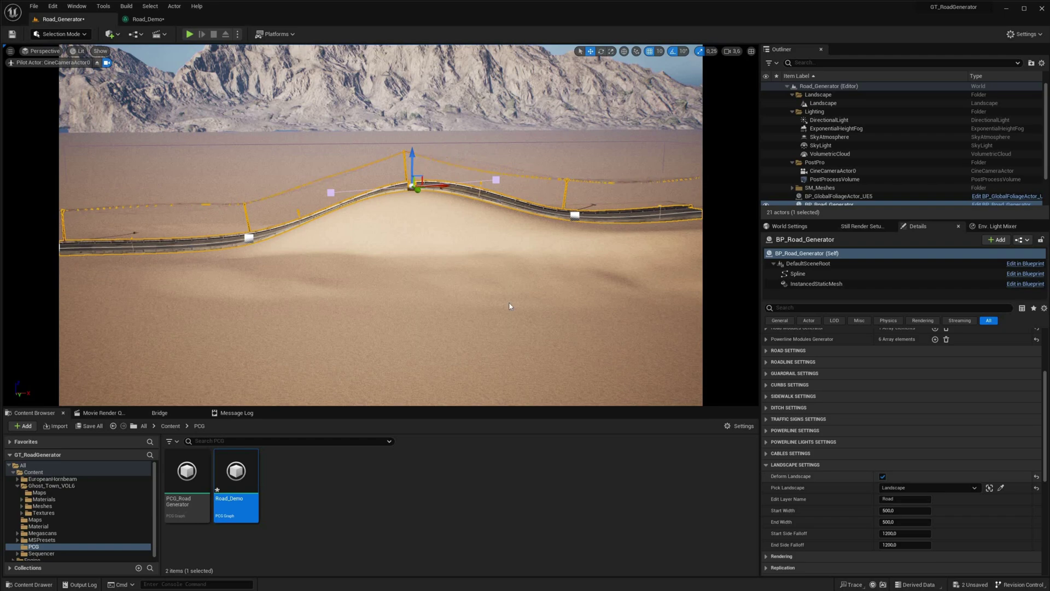
- Inspect the terrain under the raised road section and stop piloting CineCameraActor0
middle_drag(361, 252, 330, 234)
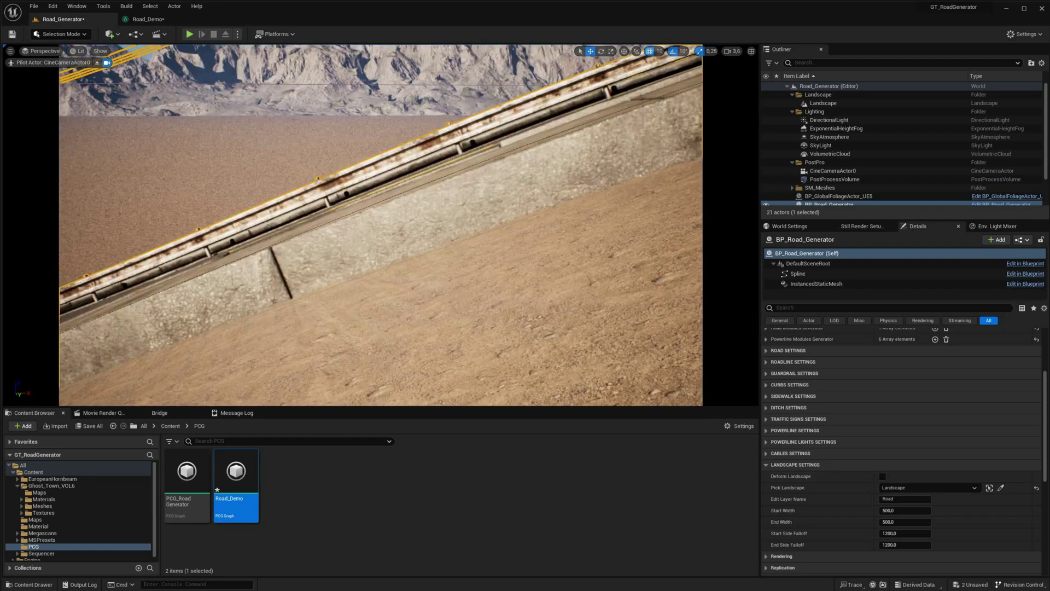
scroll(361, 252, up, 5)
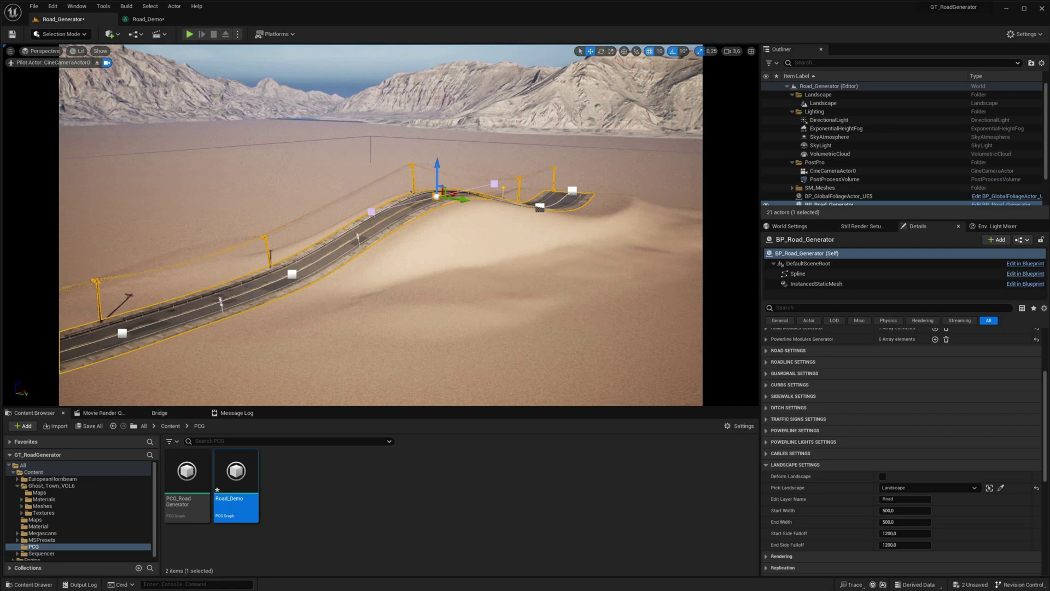
right_drag(360, 253, 333, 266)
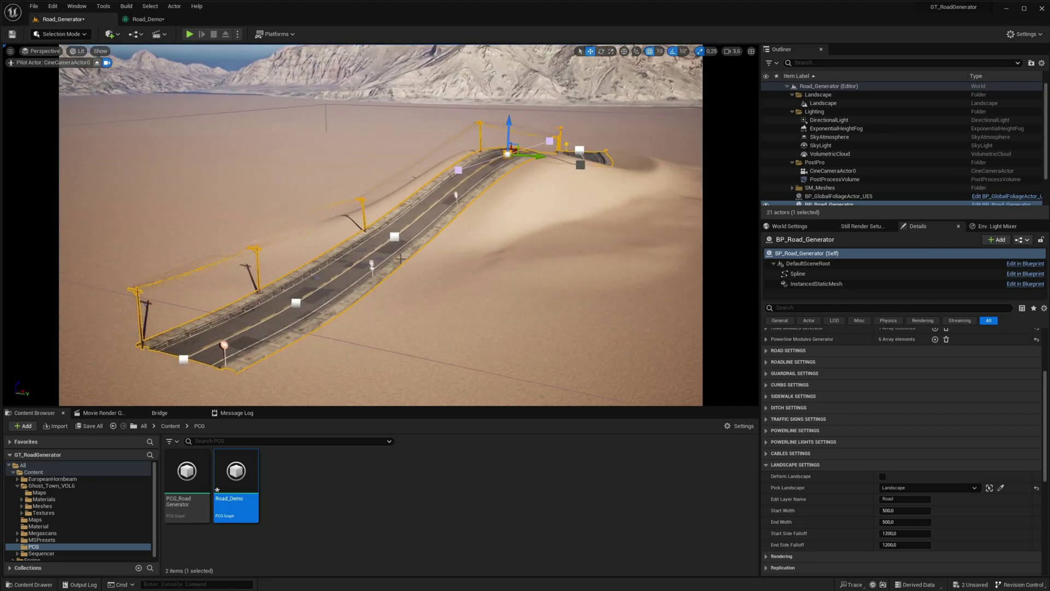
click(97, 62)
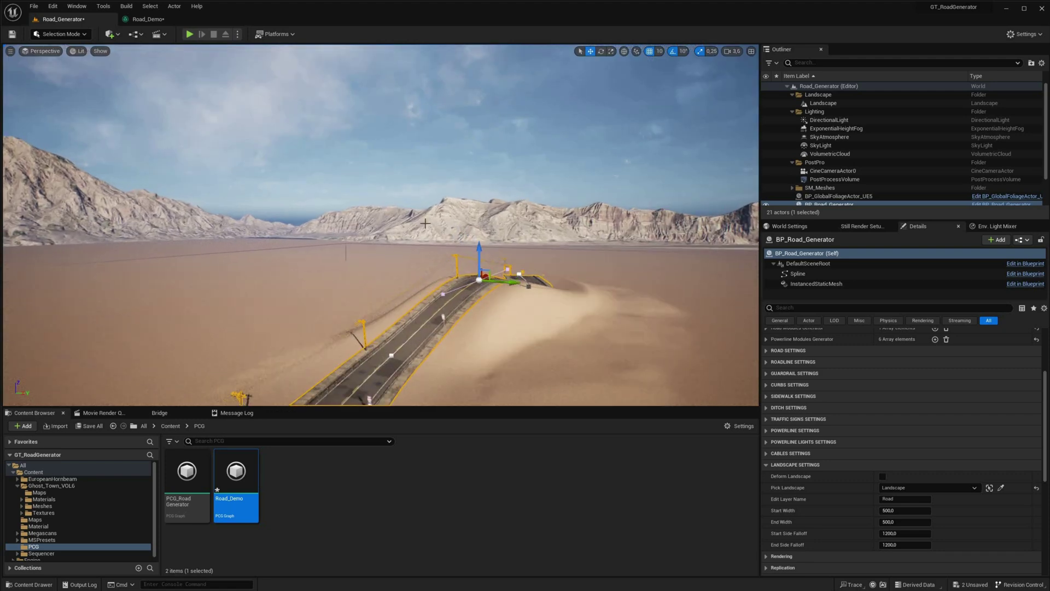
right_drag(426, 223, 438, 149)
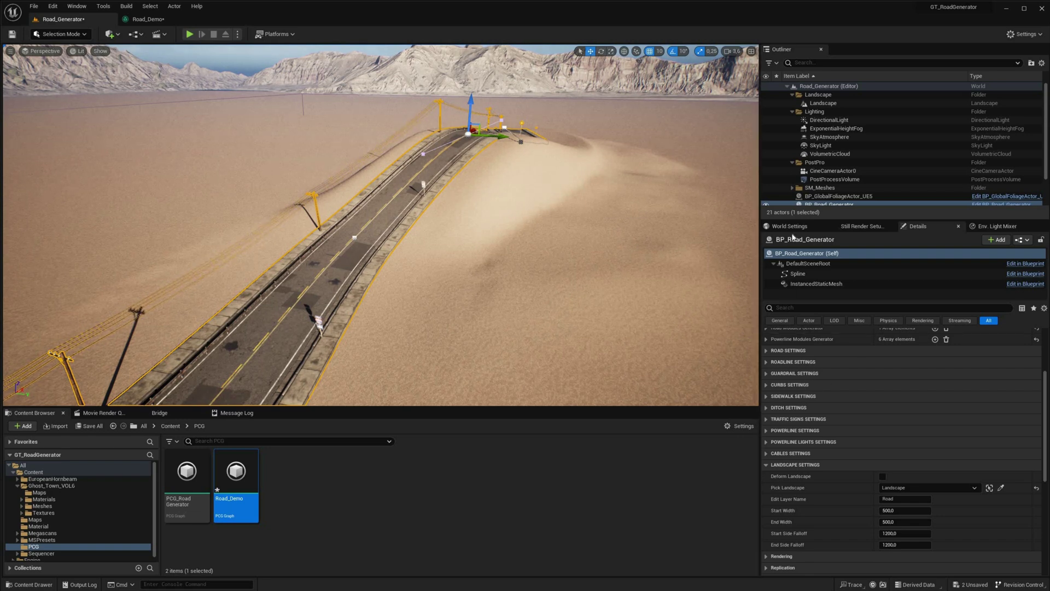
- Generate the Road_Demo PCG volume's content along the reshaped road and clear the actor selection
scroll(814, 203, down, 2)
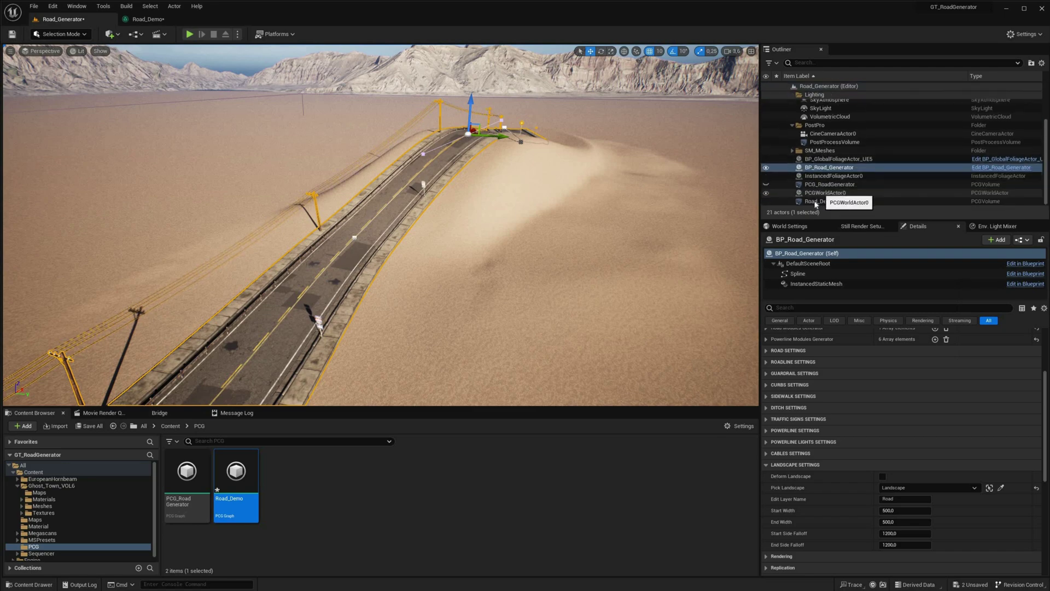
click(814, 201)
scroll(880, 379, up, 4)
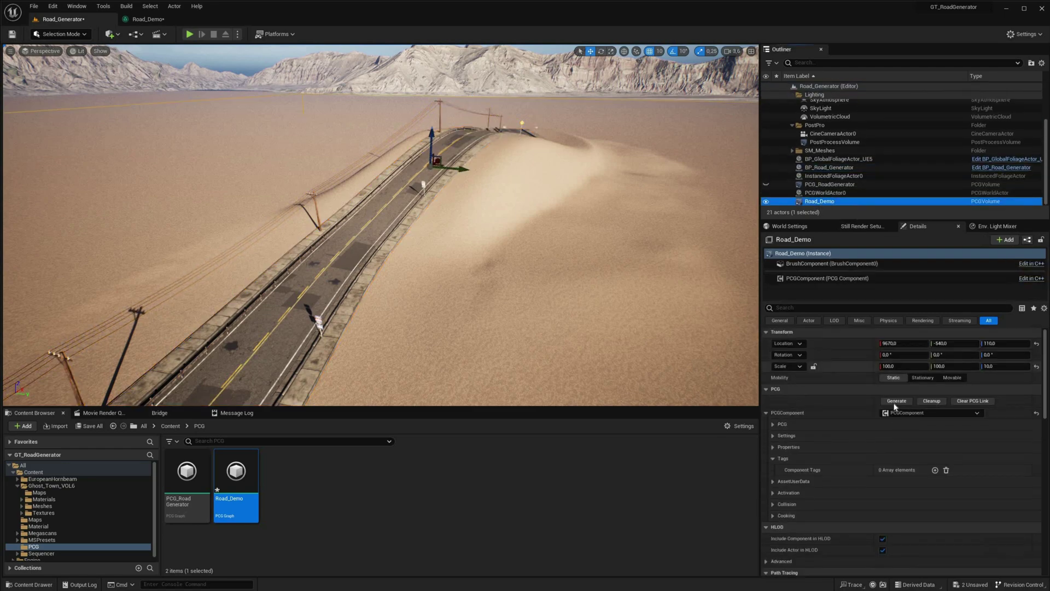
click(894, 401)
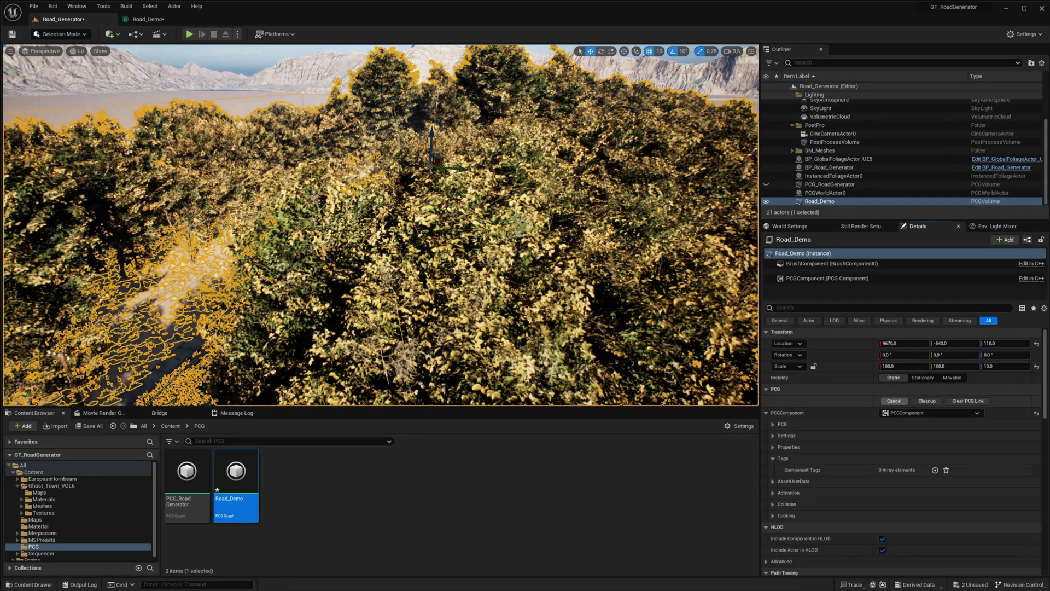
right_drag(511, 151, 158, 312)
key(Escape)
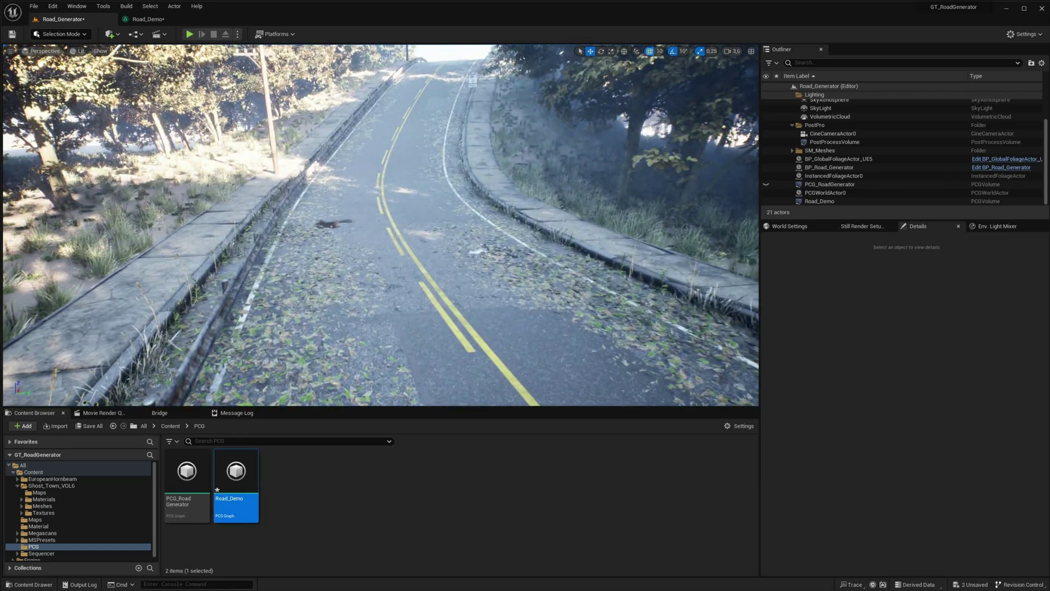
- Preview the foliage-lined road in Path Tracing and return the viewport to Lit view
right_drag(381, 225, 380, 192)
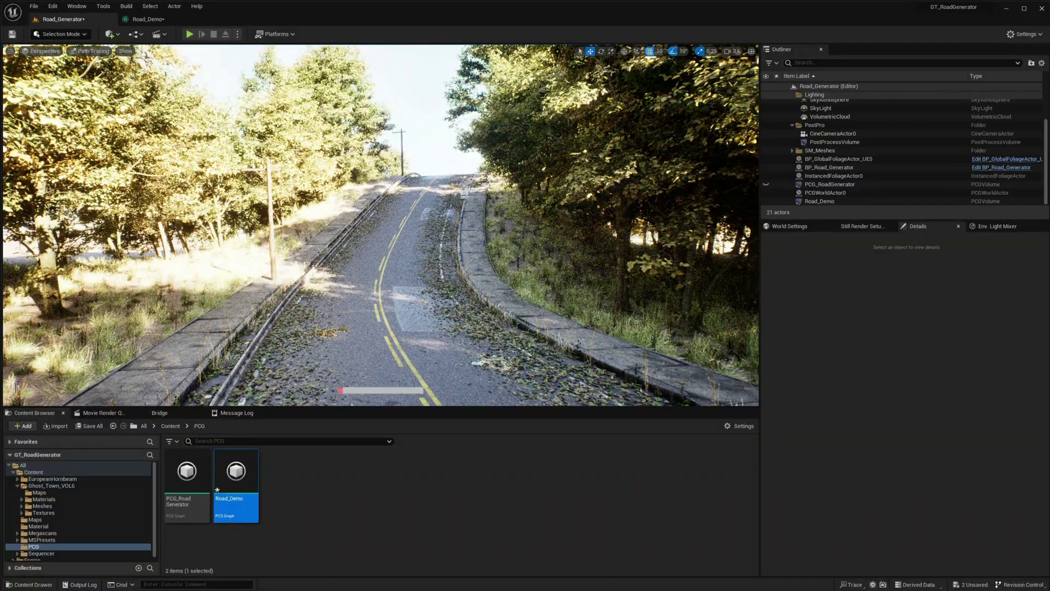
right_drag(381, 225, 727, 218)
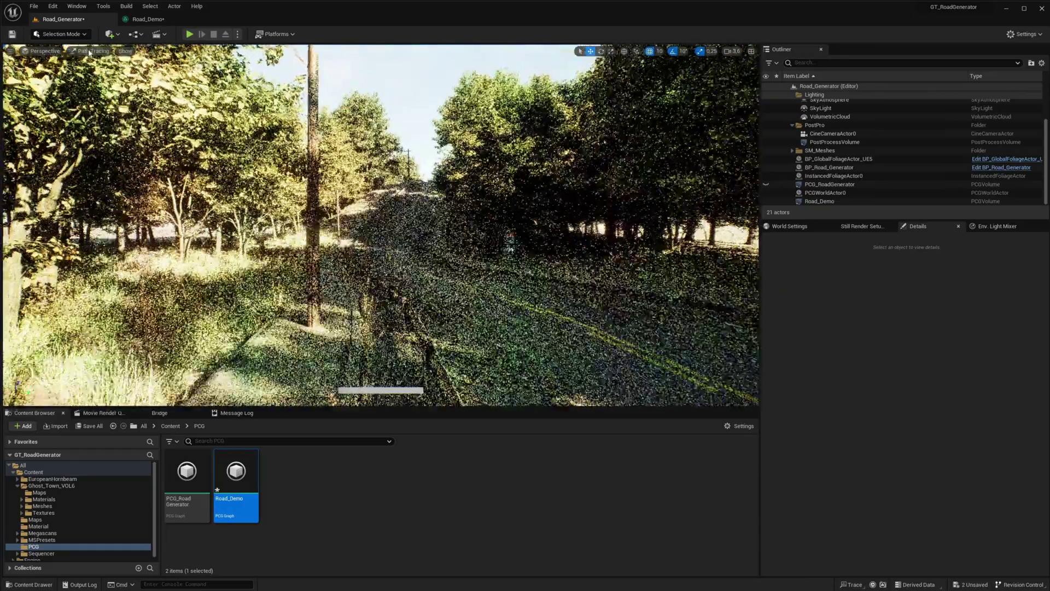
click(89, 52)
click(94, 65)
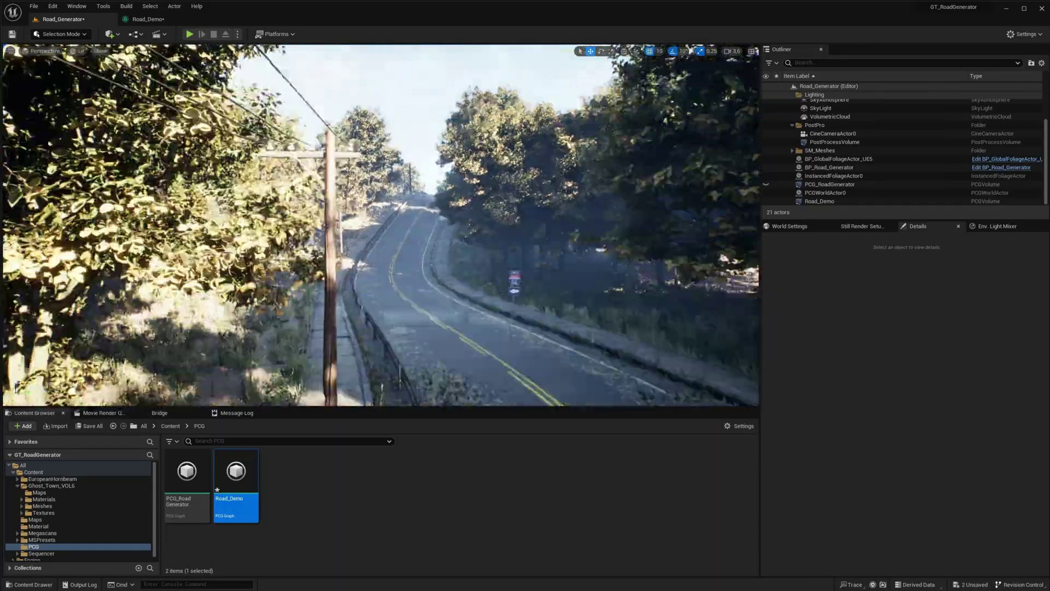
- Examine the whole generated forest along the road from high above
right_drag(380, 225, 364, 332)
key(e)
key(s)
key(e)
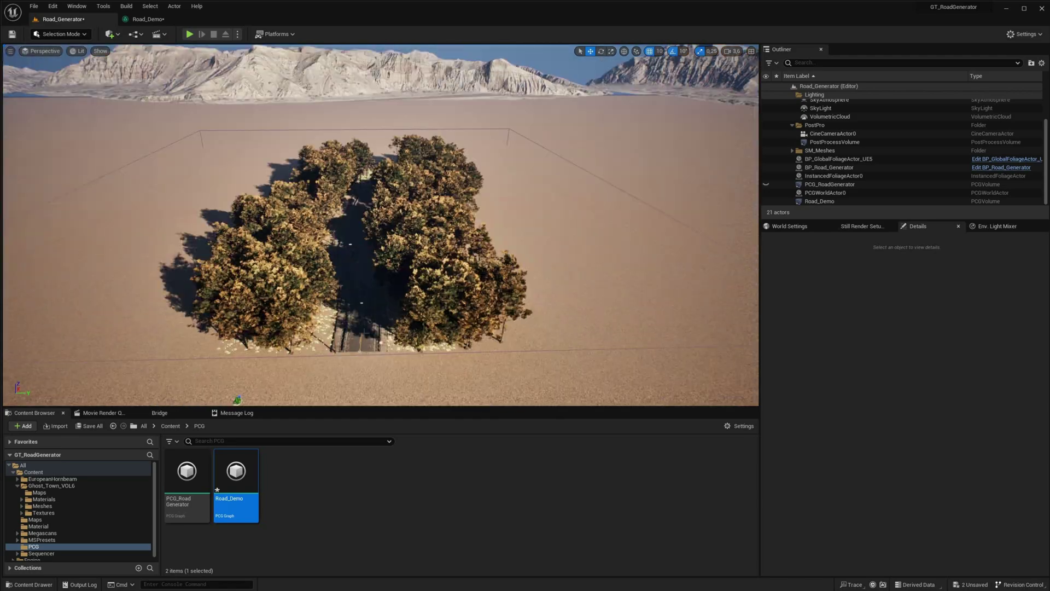
right_drag(405, 273, 405, 278)
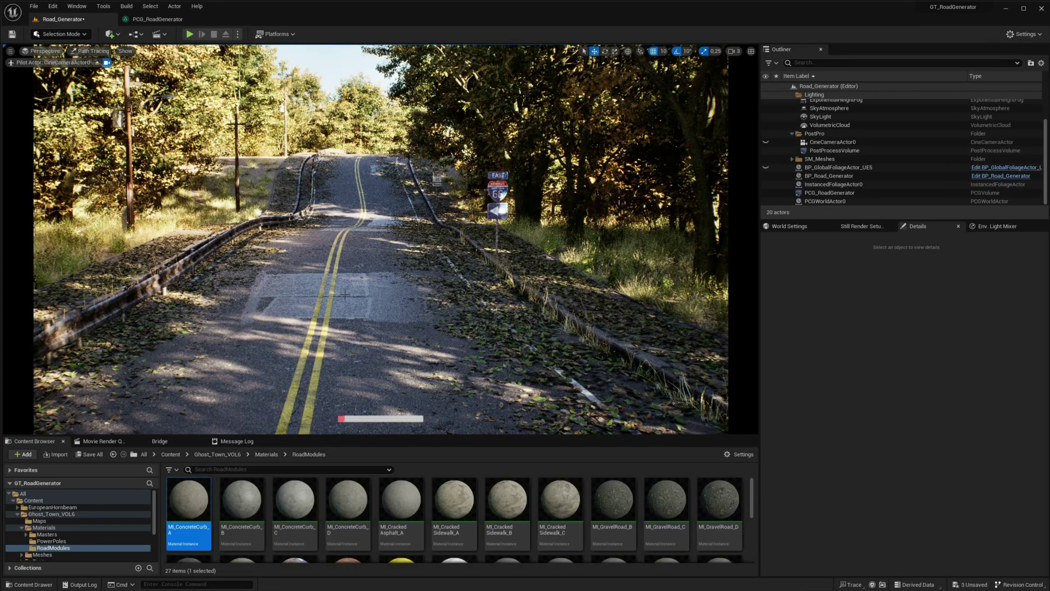
- Turn off the Left Guardrail and Traffic Signs modules of BP_Road_Generator and clear the actor selection
right_drag(345, 295, 299, 223)
key(q)
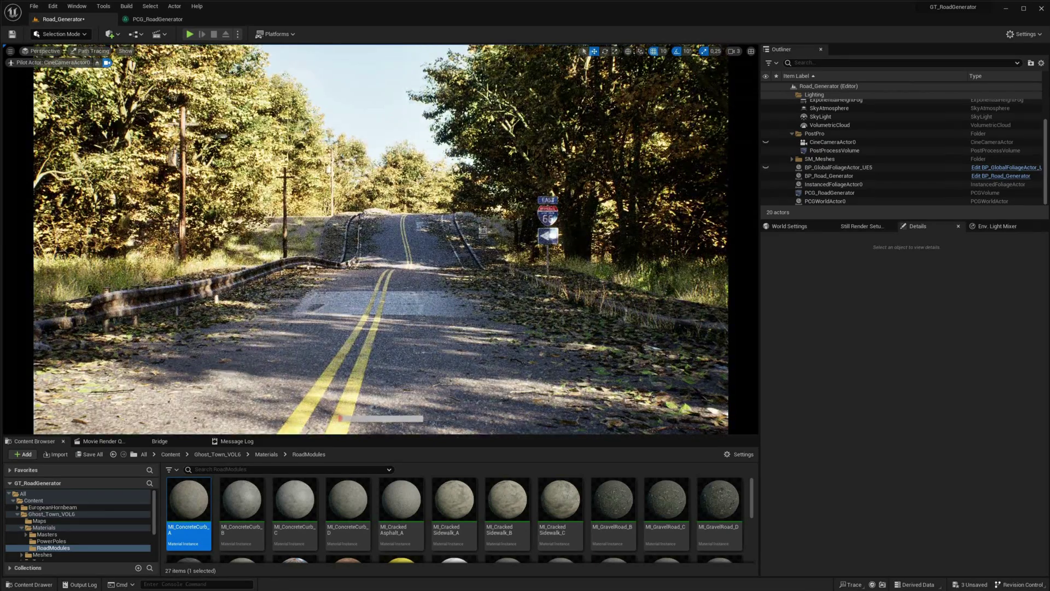
click(602, 372)
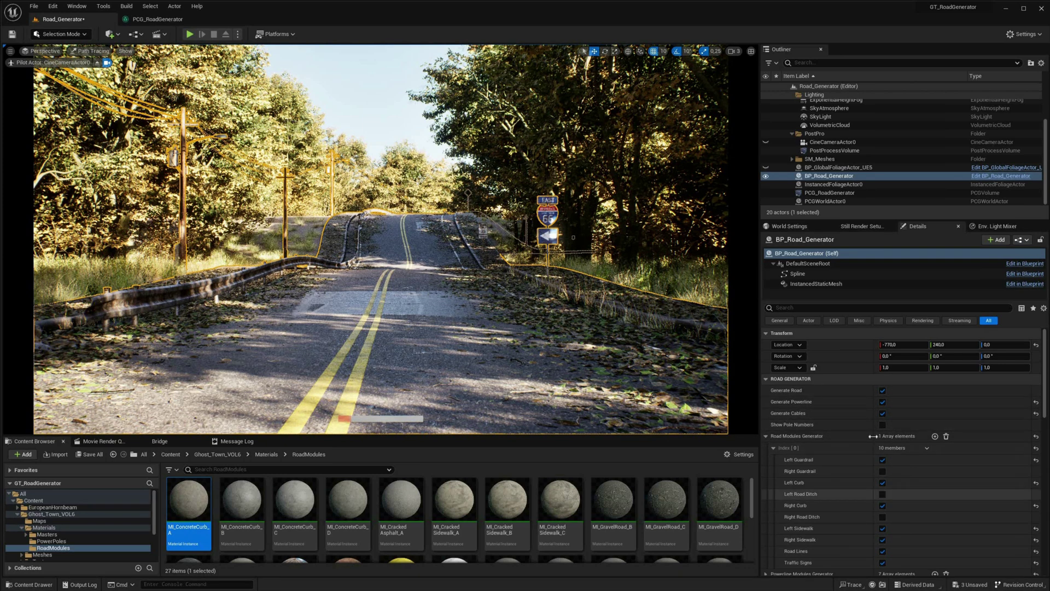
scroll(882, 434, down, 1)
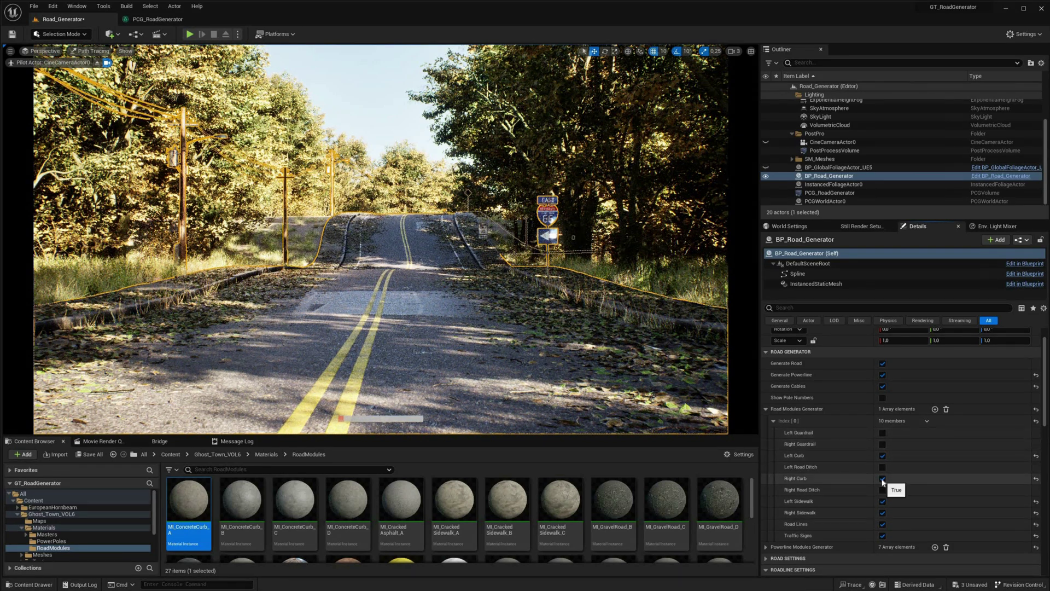
click(882, 536)
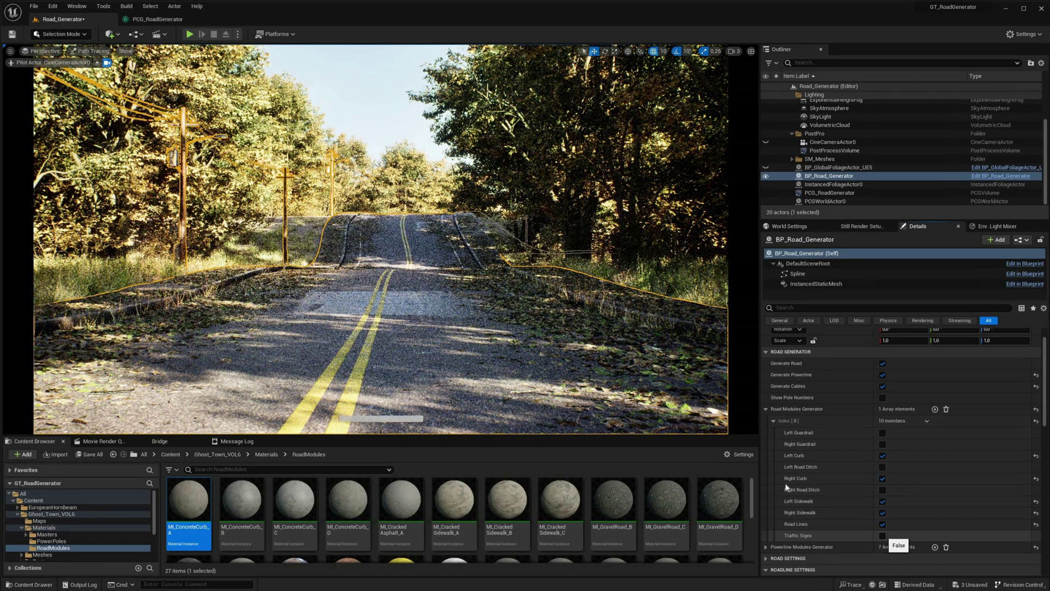
key(Escape)
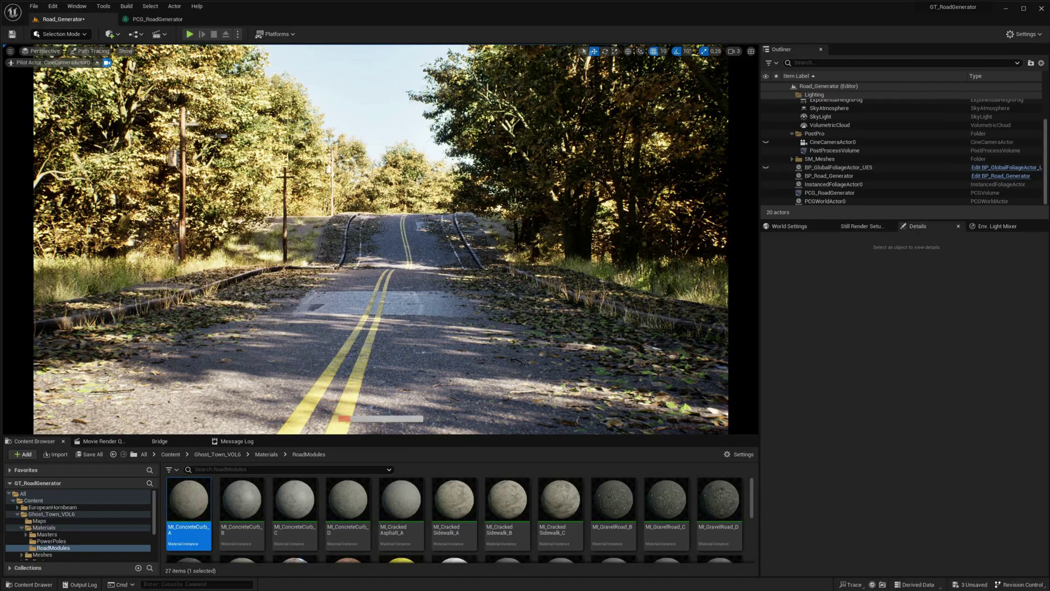
mouse_move(380, 239)
right_down()
mouse_move(487, 239)
mouse_move(345, 239)
right_up()
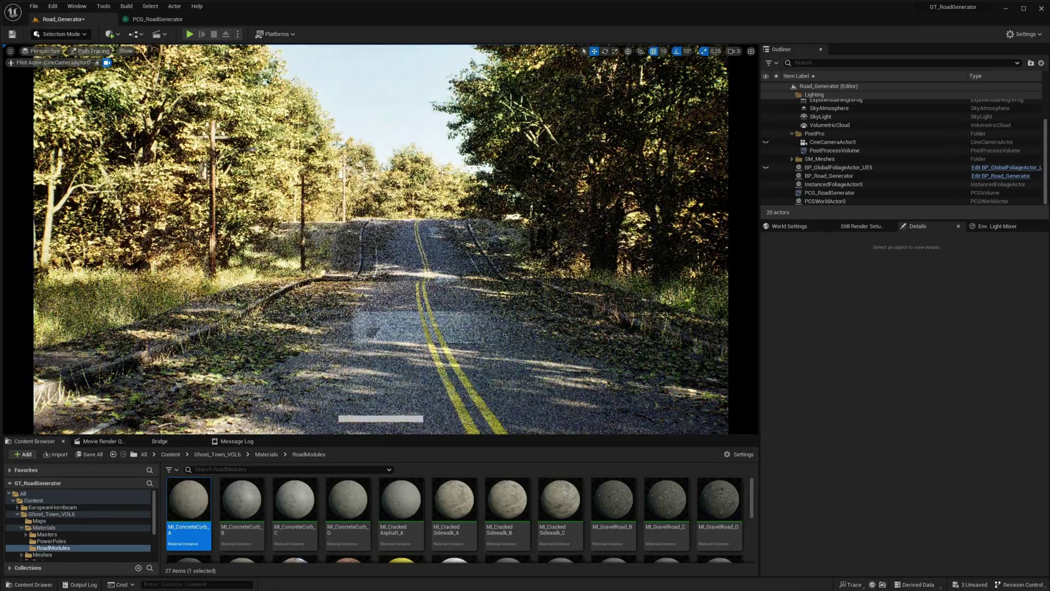